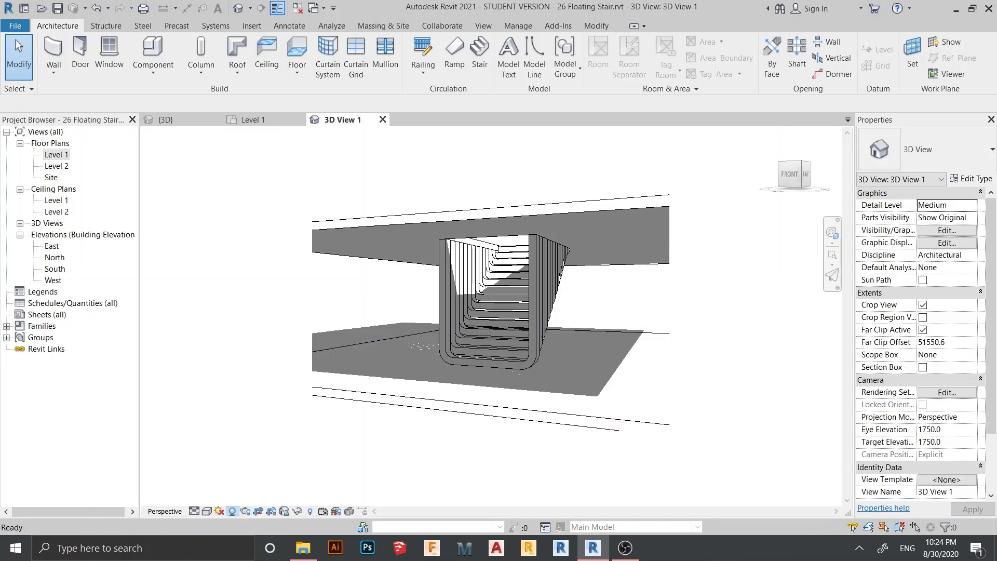
Show the perspective view in the Realistic visual style and inspect the floating stair's wooden frames below the upper slab
{"action": "left_click", "coordinate": [206, 510]}
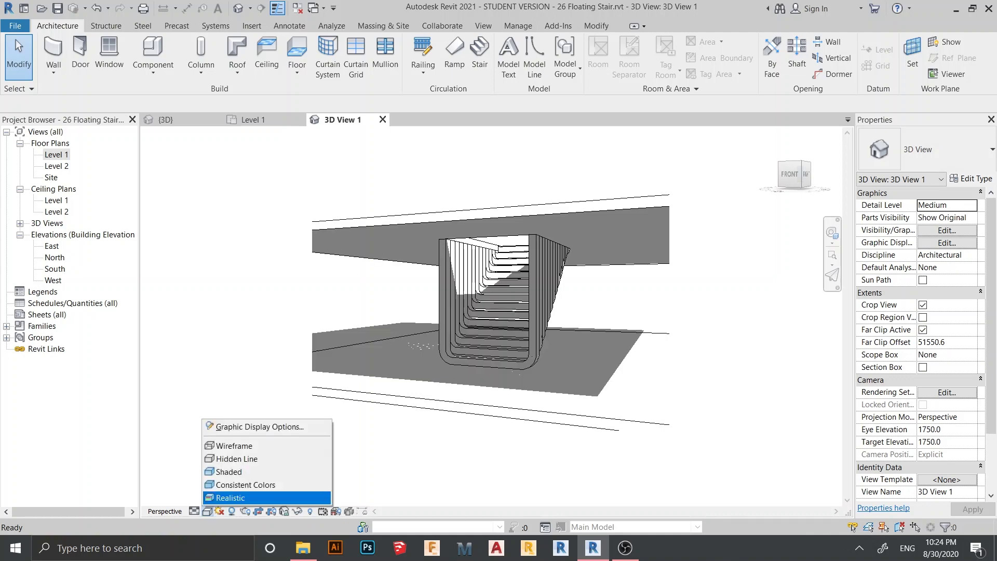
{"action": "left_click", "coordinate": [231, 510]}
{"action": "scroll", "coordinate": [458, 429], "scroll_direction": "up", "scroll_amount": 2}
{"action": "middle_click_drag", "start_coordinate": [558, 278], "coordinate": [530, 293], "text": "shift"}
{"action": "scroll", "coordinate": [527, 294], "scroll_direction": "up", "scroll_amount": 3}
{"action": "middle_click_drag", "start_coordinate": [516, 157], "coordinate": [614, 148]}
{"action": "scroll", "coordinate": [516, 280], "scroll_direction": "up", "scroll_amount": 2}
{"action": "scroll", "coordinate": [496, 260], "scroll_direction": "up", "scroll_amount": 1}
{"action": "scroll", "coordinate": [495, 259], "scroll_direction": "down", "scroll_amount": 2}
{"action": "middle_click_drag", "start_coordinate": [524, 332], "coordinate": [526, 402], "text": "shift"}
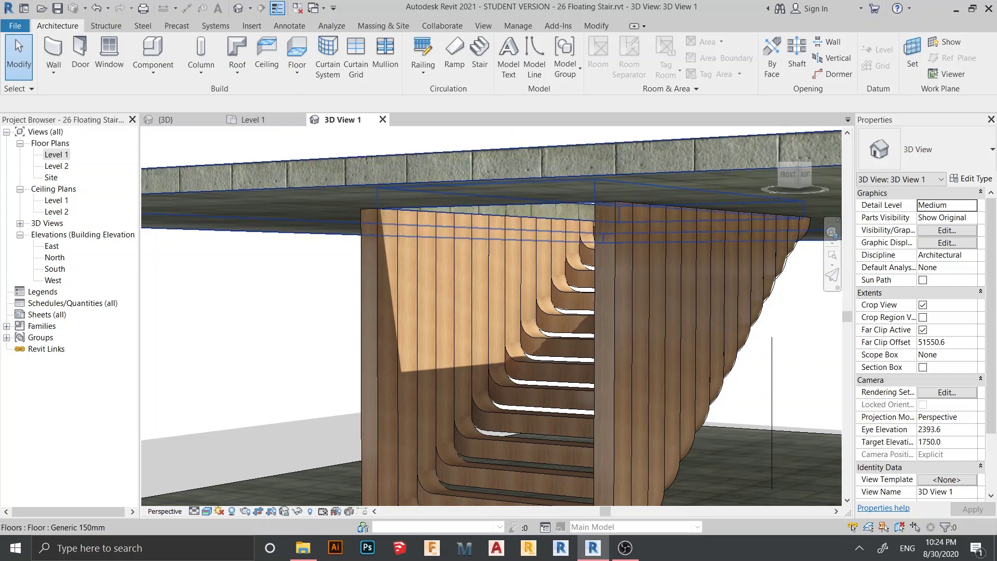
Examine where the stair frames meet the upper floor slab and view the floor opening from above
{"action": "scroll", "coordinate": [491, 317], "scroll_direction": "up", "scroll_amount": 3}
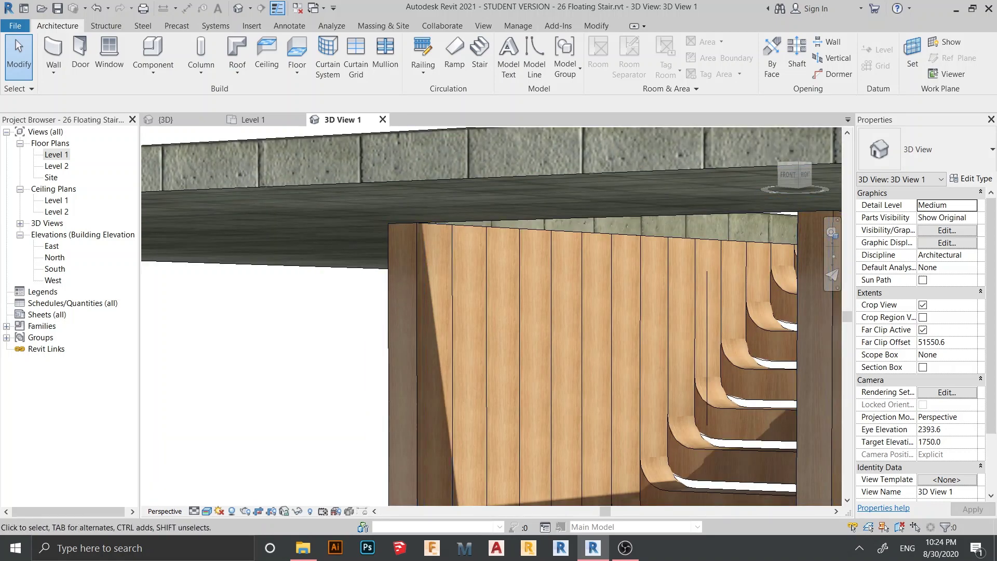
{"action": "scroll", "coordinate": [418, 176], "scroll_direction": "down", "scroll_amount": 3}
{"action": "middle_click_drag", "start_coordinate": [418, 218], "coordinate": [406, 155]}
{"action": "scroll", "coordinate": [408, 270], "scroll_direction": "down", "scroll_amount": 1}
{"action": "middle_click_drag", "start_coordinate": [407, 270], "coordinate": [407, 161]}
{"action": "middle_click_drag", "start_coordinate": [524, 317], "coordinate": [518, 389], "text": "shift"}
{"action": "scroll", "coordinate": [518, 388], "scroll_direction": "down", "scroll_amount": 2}
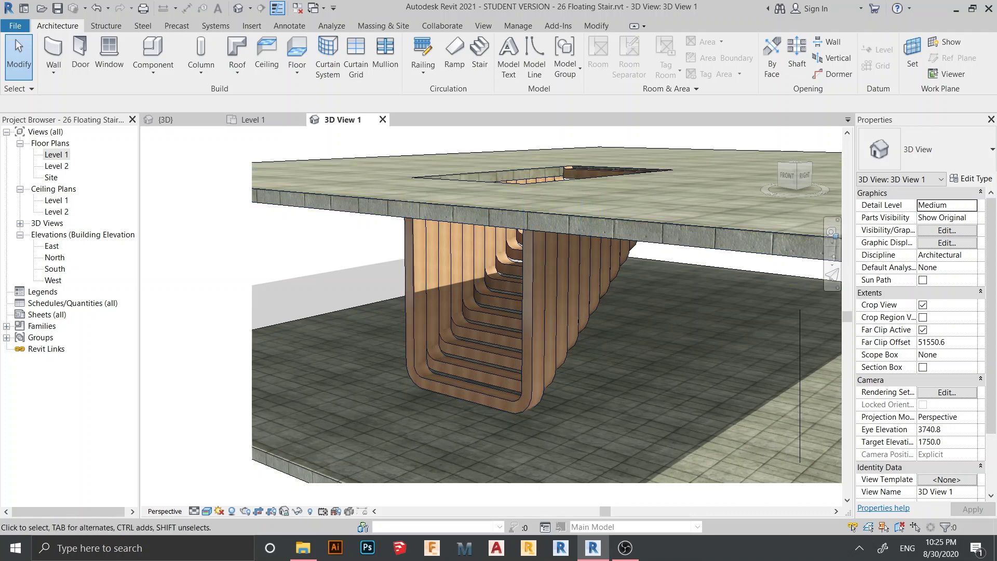
Review the stair and its floor opening in the default 3D view and close both 3D views
{"action": "left_click", "coordinate": [166, 120]}
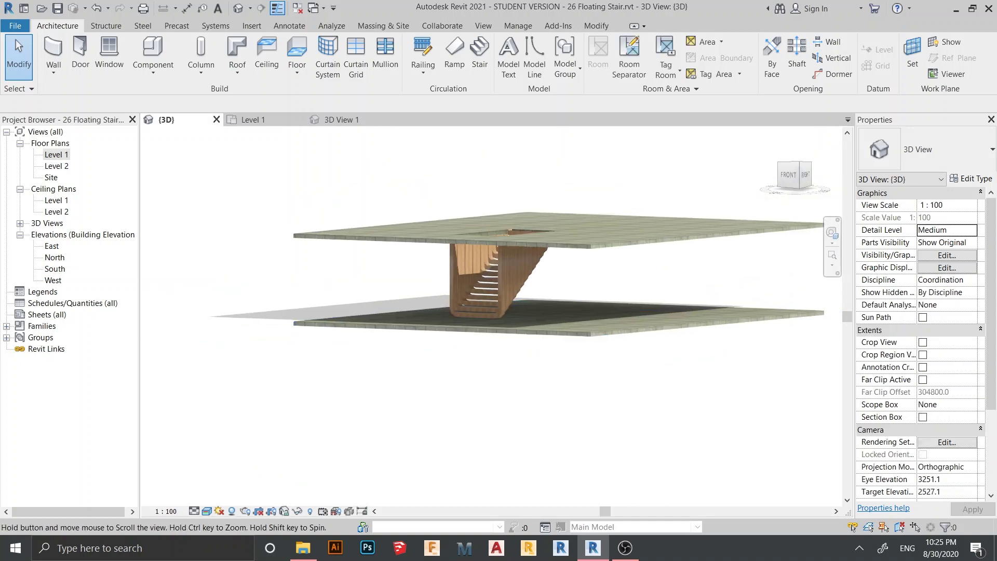
{"action": "scroll", "coordinate": [485, 431], "scroll_direction": "up", "scroll_amount": 2}
{"action": "middle_click_drag", "start_coordinate": [508, 371], "coordinate": [506, 462]}
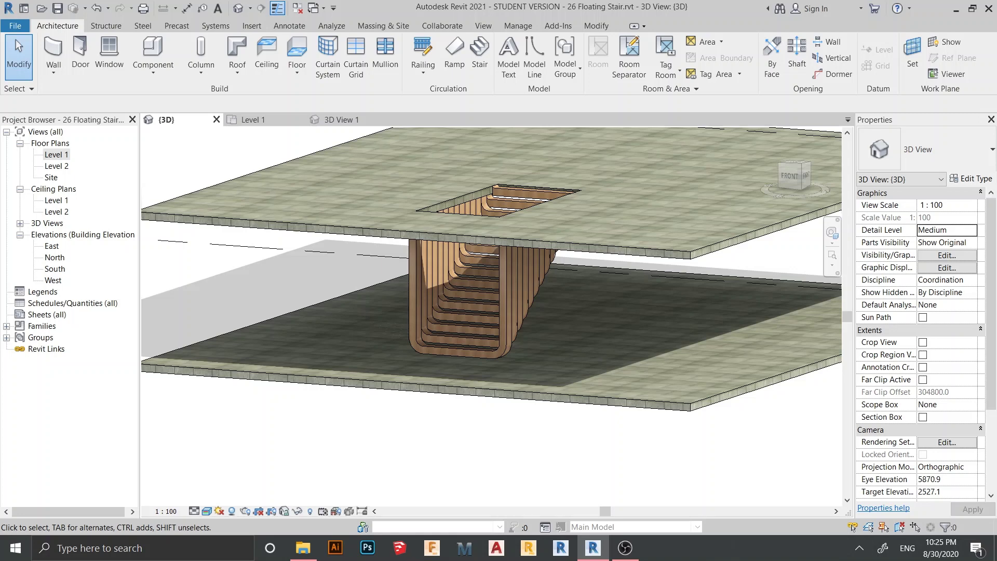
{"action": "left_click", "coordinate": [217, 119]}
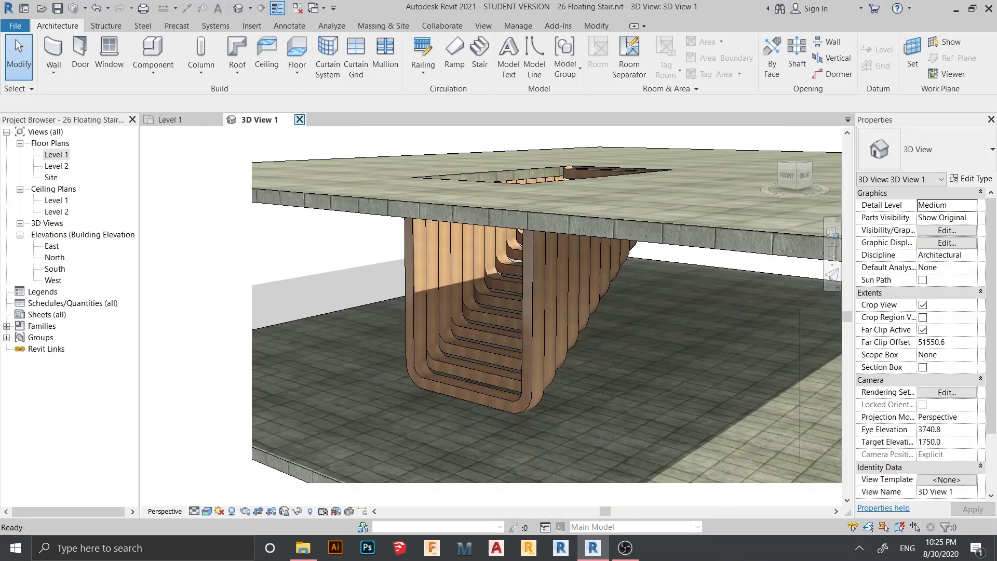
{"action": "left_click", "coordinate": [299, 119]}
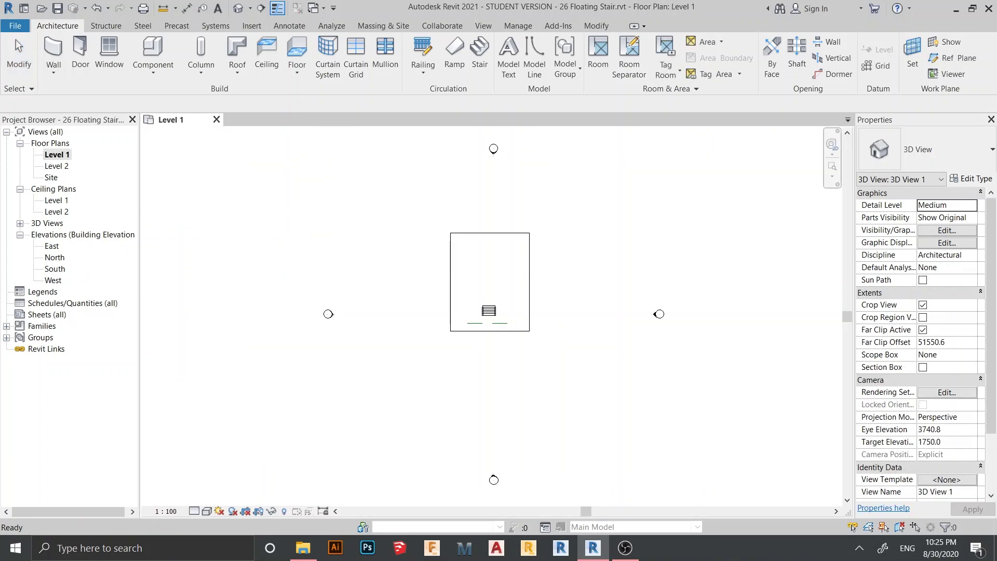
Create a new project from the Metric-Architectural Template and close the 26 Floating Stair project without saving it
{"action": "key", "text": "ctrl+n"}
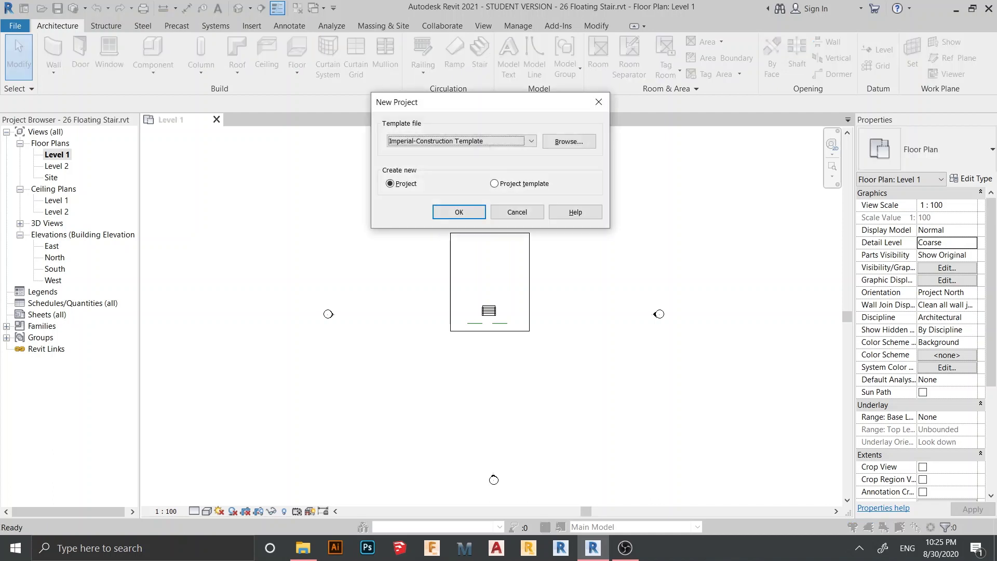
{"action": "left_click", "coordinate": [461, 141]}
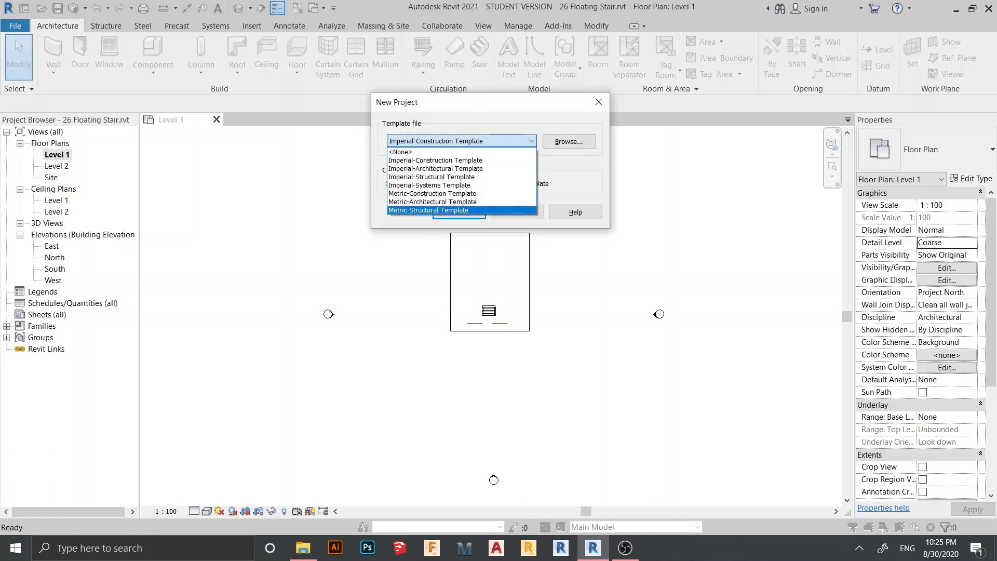
{"action": "left_click", "coordinate": [432, 202]}
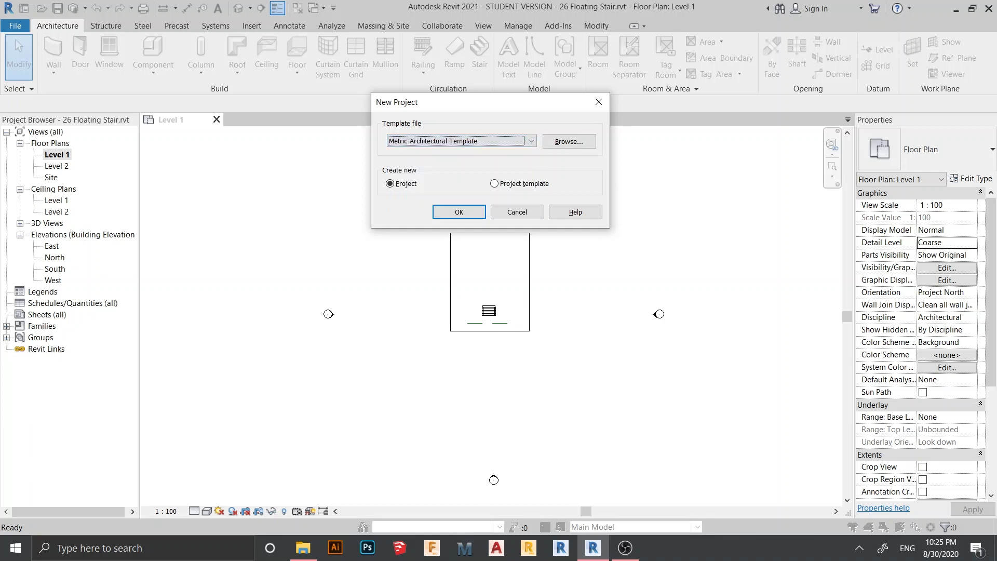
{"action": "left_click", "coordinate": [459, 212]}
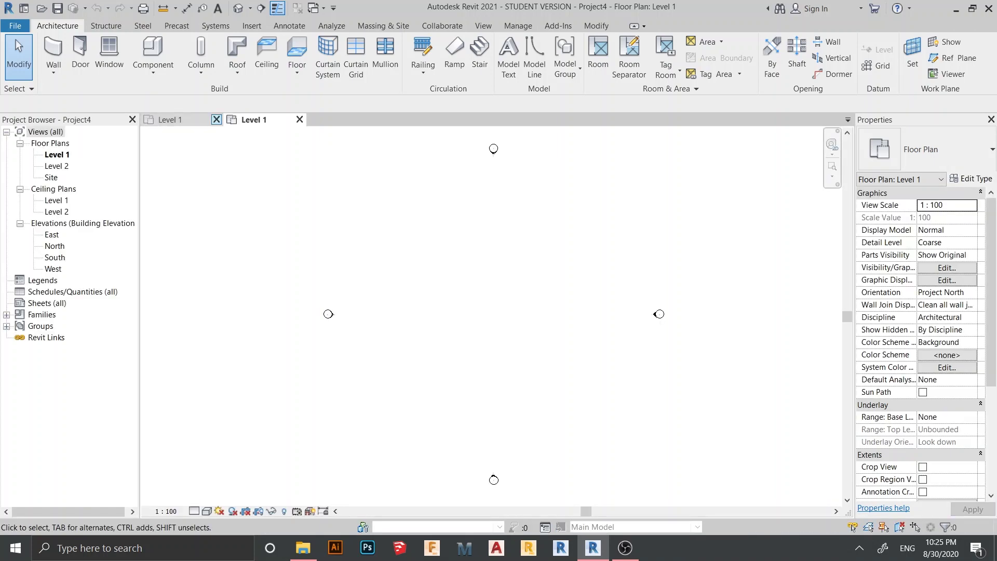
{"action": "left_click", "coordinate": [216, 119]}
{"action": "left_click", "coordinate": [528, 282]}
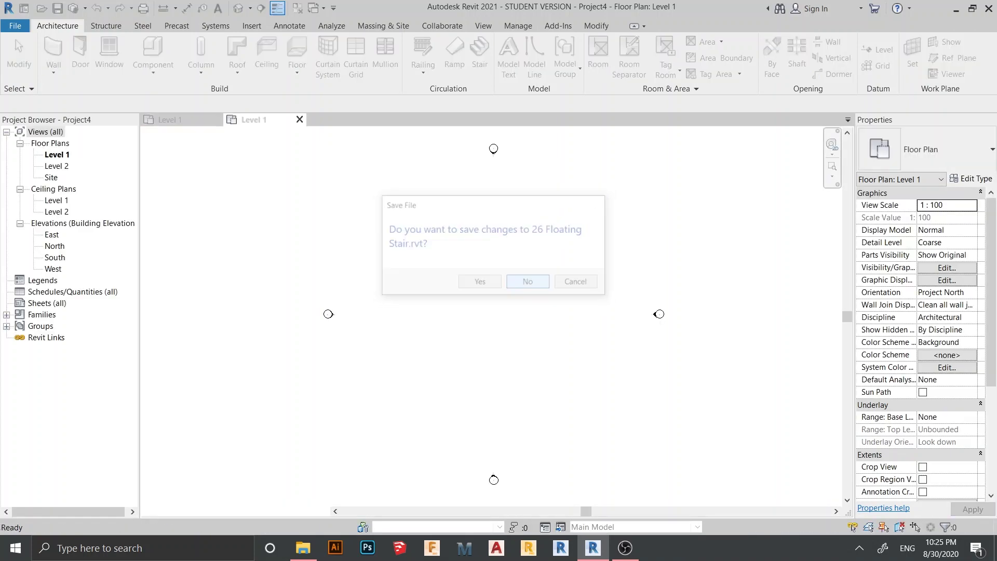
{"action": "scroll", "coordinate": [358, 389], "scroll_direction": "down", "scroll_amount": 2}
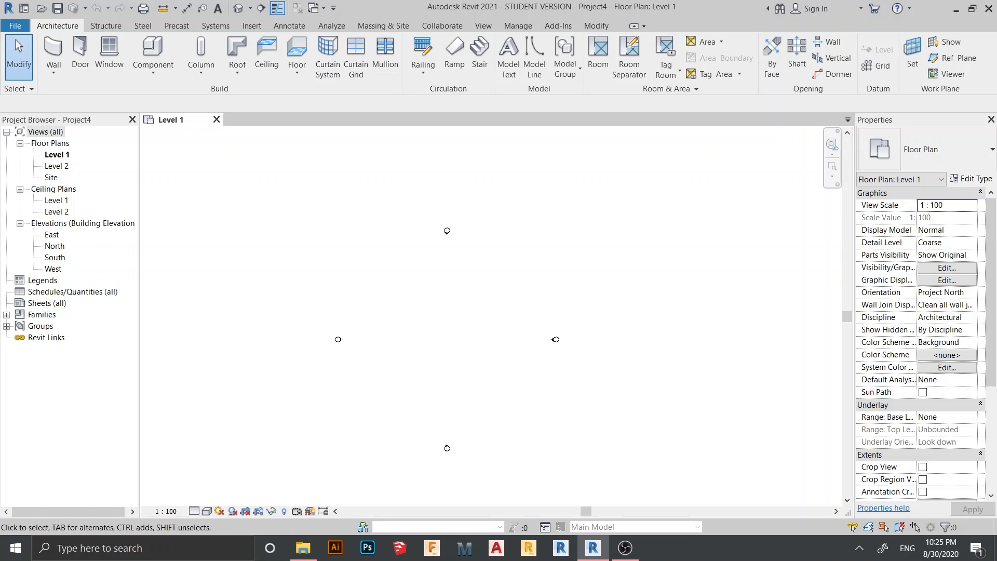
{"action": "middle_click_drag", "start_coordinate": [358, 389], "coordinate": [354, 373]}
{"action": "scroll", "coordinate": [466, 311], "scroll_direction": "up", "scroll_amount": 3}
{"action": "middle_click_drag", "start_coordinate": [462, 312], "coordinate": [456, 335]}
{"action": "scroll", "coordinate": [474, 244], "scroll_direction": "down", "scroll_amount": 2}
{"action": "middle_click_drag", "start_coordinate": [442, 290], "coordinate": [433, 319]}
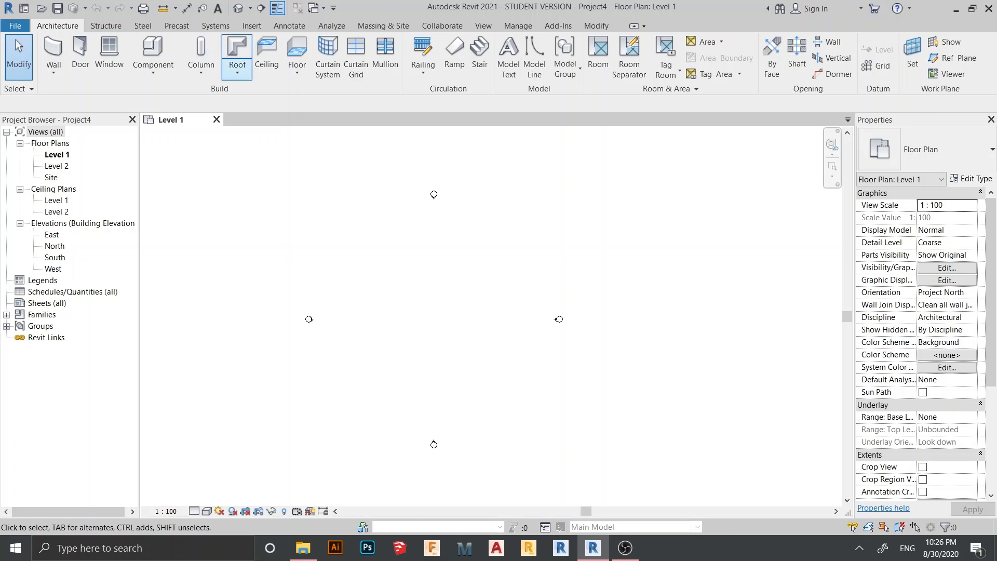
{"action": "left_click", "coordinate": [237, 71]}
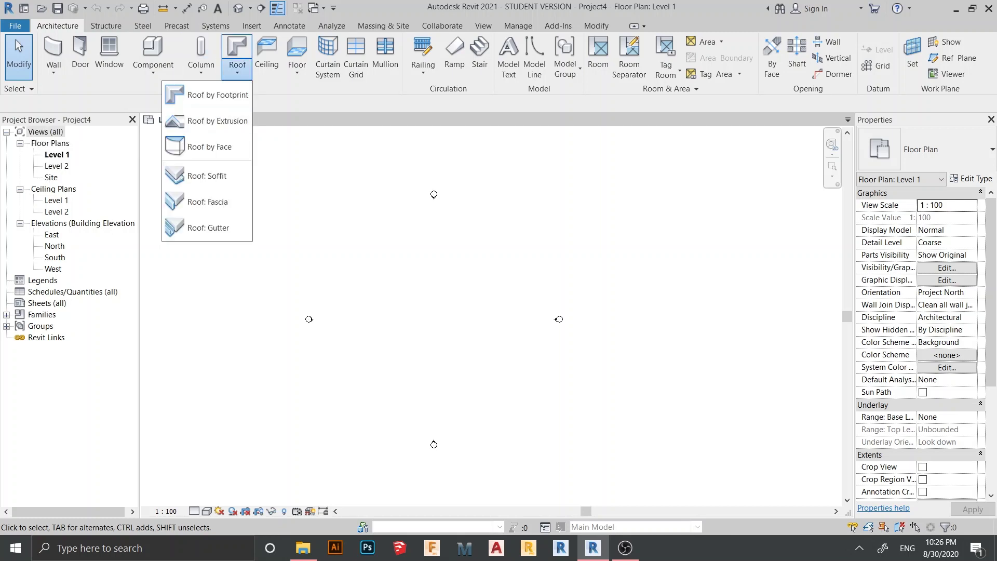
{"action": "key", "text": "Escape"}
{"action": "scroll", "coordinate": [446, 252], "scroll_direction": "down", "scroll_amount": 3}
{"action": "scroll", "coordinate": [410, 329], "scroll_direction": "up", "scroll_amount": 4}
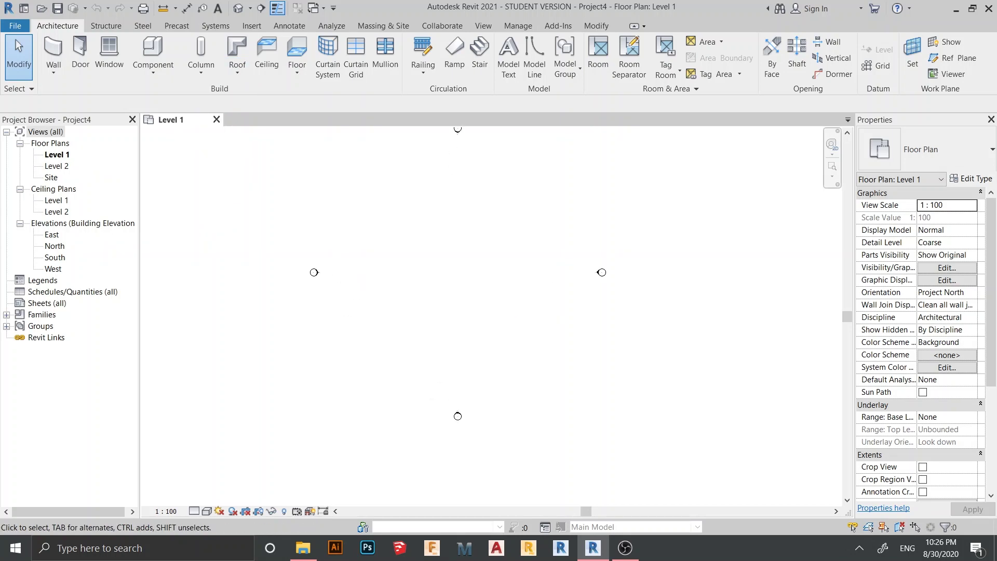
{"action": "middle_click_drag", "start_coordinate": [410, 328], "coordinate": [374, 383]}
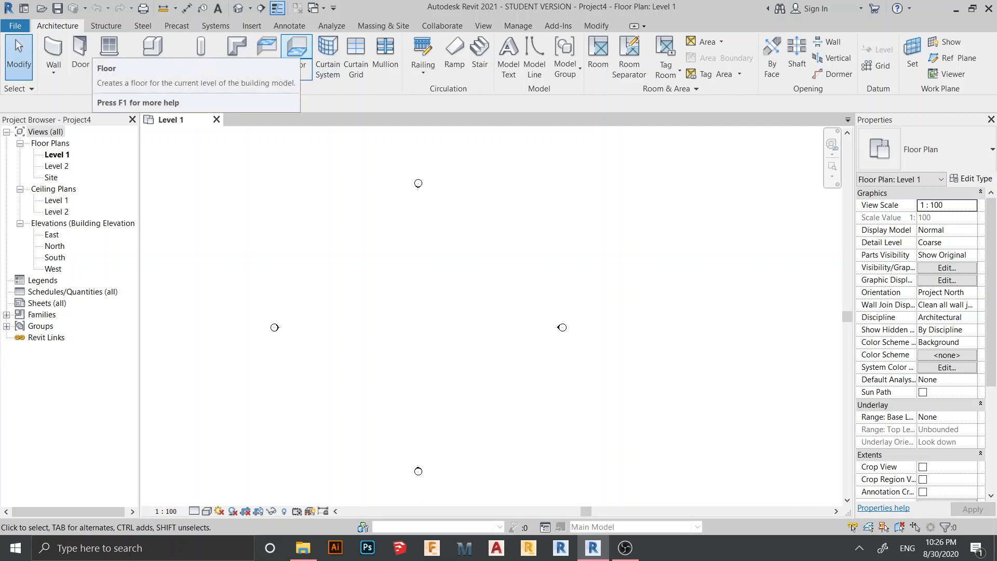
Create a Generic 150mm floor on Level 1 with a rectangular boundary about 14000 by 18000 mm between the elevation markers
{"action": "left_click", "coordinate": [296, 52]}
{"action": "left_click", "coordinate": [632, 43]}
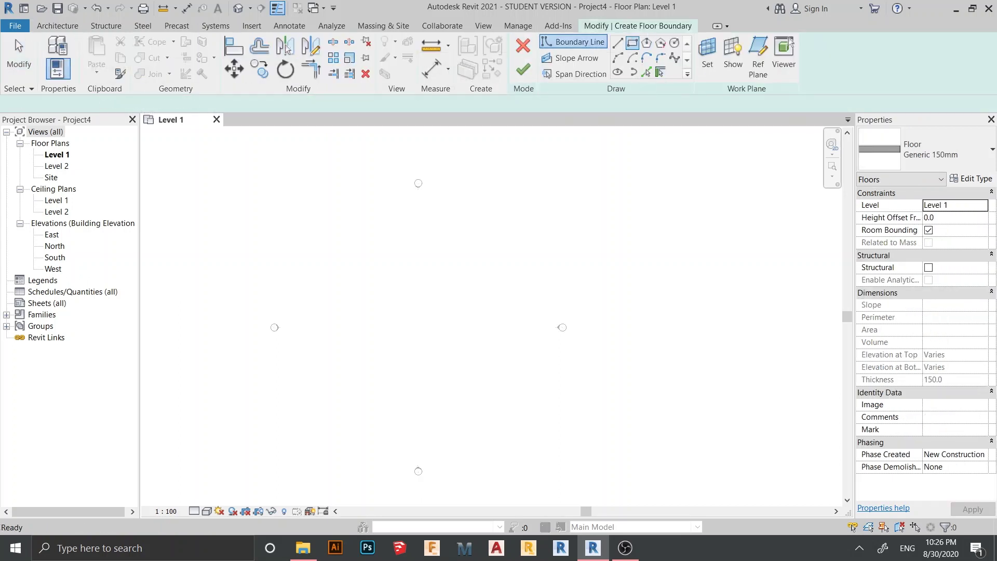
{"action": "left_click", "coordinate": [446, 379]}
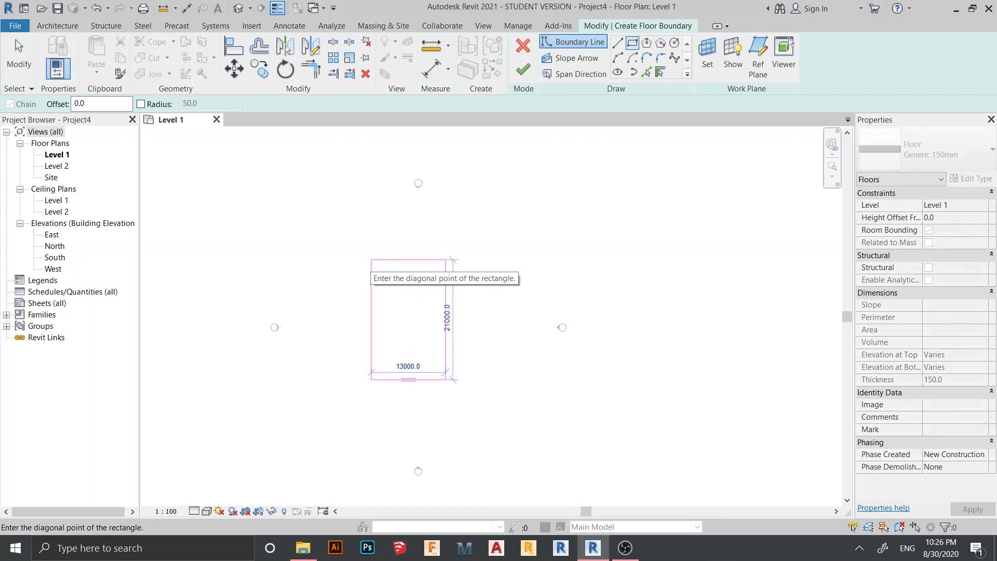
{"action": "left_click", "coordinate": [366, 278]}
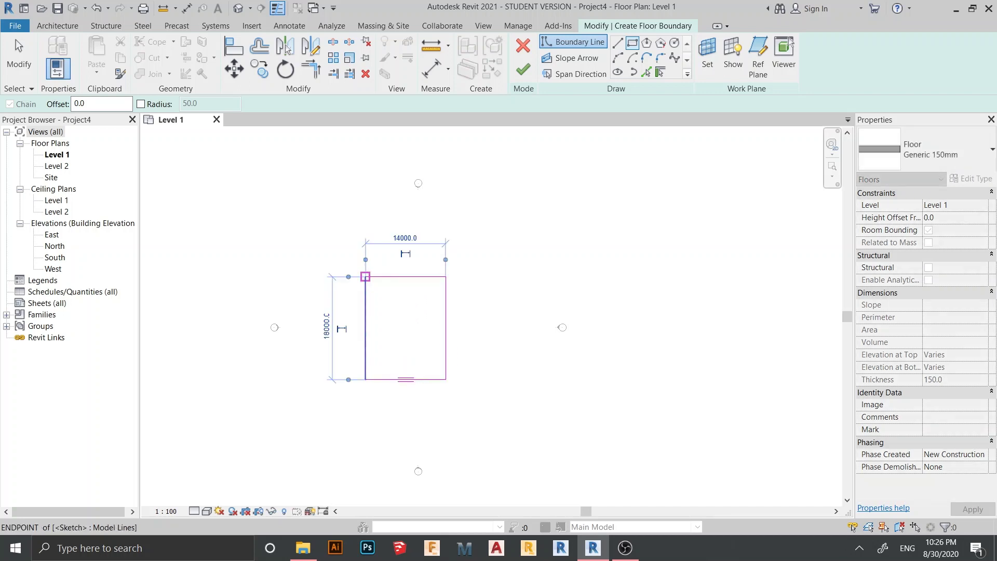
{"action": "key", "text": "Escape"}
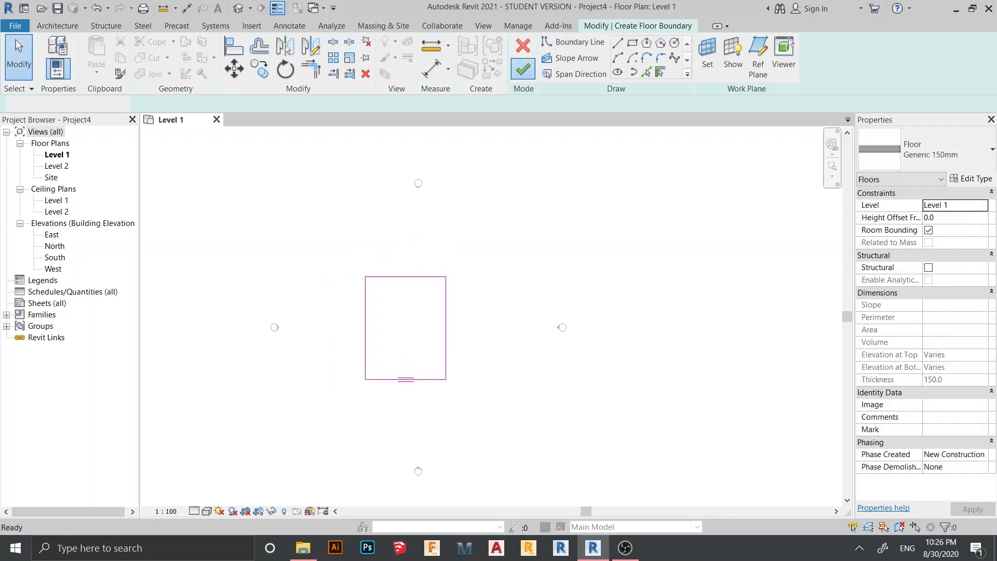
{"action": "left_click", "coordinate": [523, 69]}
Copy the new floor to the clipboard and paste it aligned to Level 2
{"action": "scroll", "coordinate": [524, 135], "scroll_direction": "down", "scroll_amount": 2}
{"action": "middle_click_drag", "start_coordinate": [435, 259], "coordinate": [409, 272]}
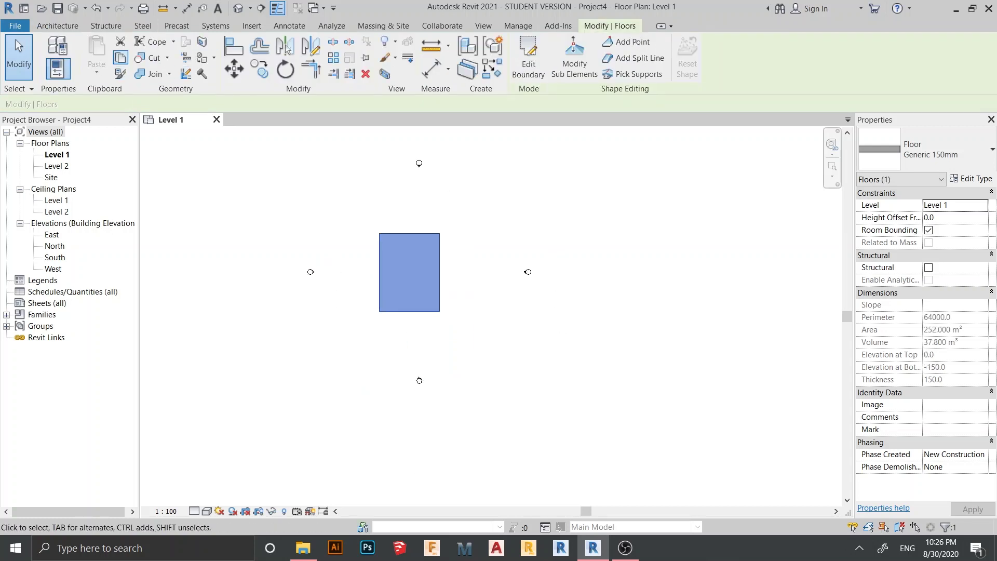
{"action": "left_click", "coordinate": [120, 58]}
{"action": "left_click", "coordinate": [96, 67]}
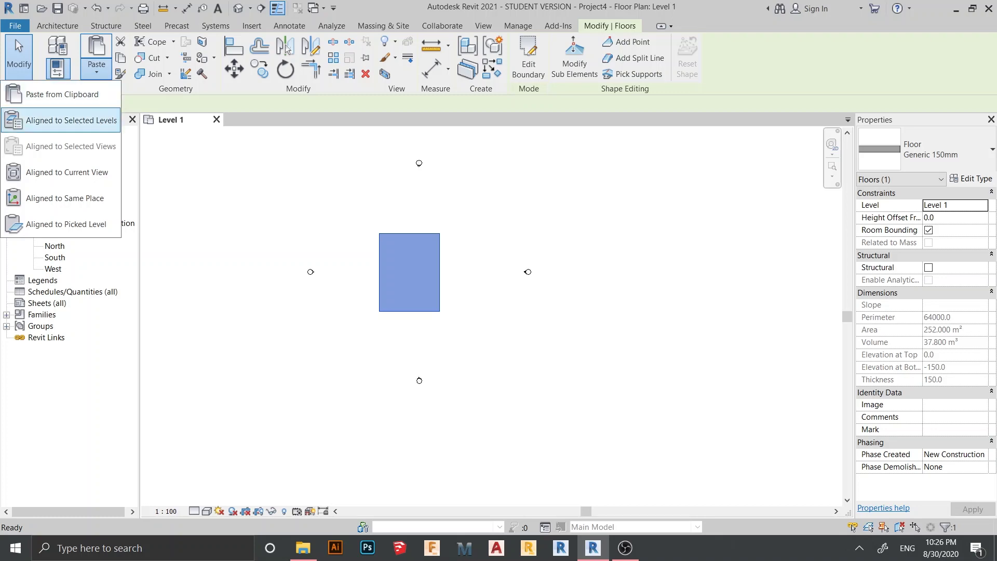
{"action": "left_click", "coordinate": [71, 119]}
{"action": "left_click", "coordinate": [550, 159]}
{"action": "left_click", "coordinate": [596, 318]}
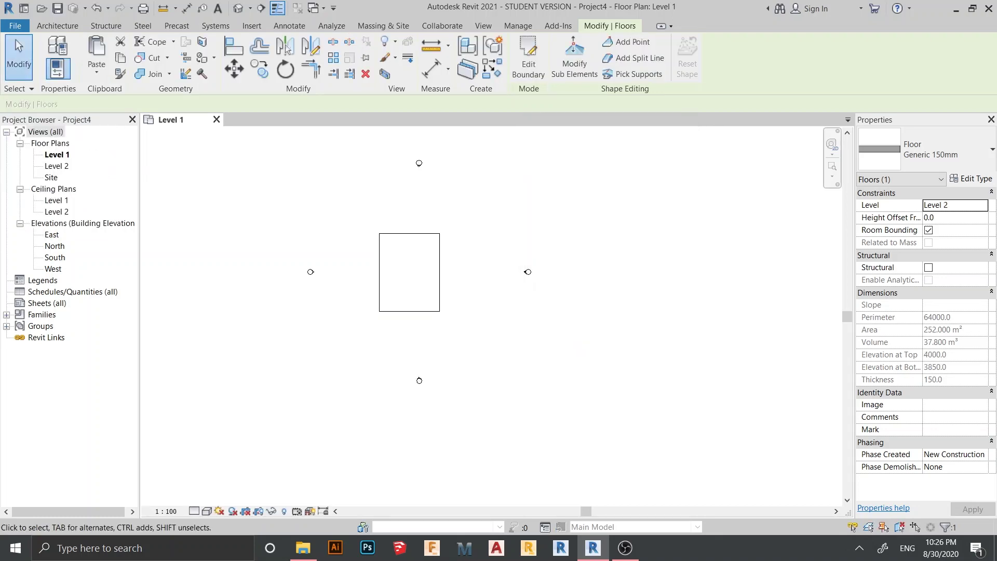
Set the elevation of Level 2 to 3000 in the North elevation
{"action": "double_click", "coordinate": [55, 245]}
{"action": "scroll", "coordinate": [786, 359], "scroll_direction": "down", "scroll_amount": 1}
{"action": "middle_click_drag", "start_coordinate": [786, 360], "coordinate": [669, 346]}
{"action": "key", "text": "Escape"}
{"action": "scroll", "coordinate": [604, 344], "scroll_direction": "up", "scroll_amount": 4}
{"action": "left_click", "coordinate": [571, 231]}
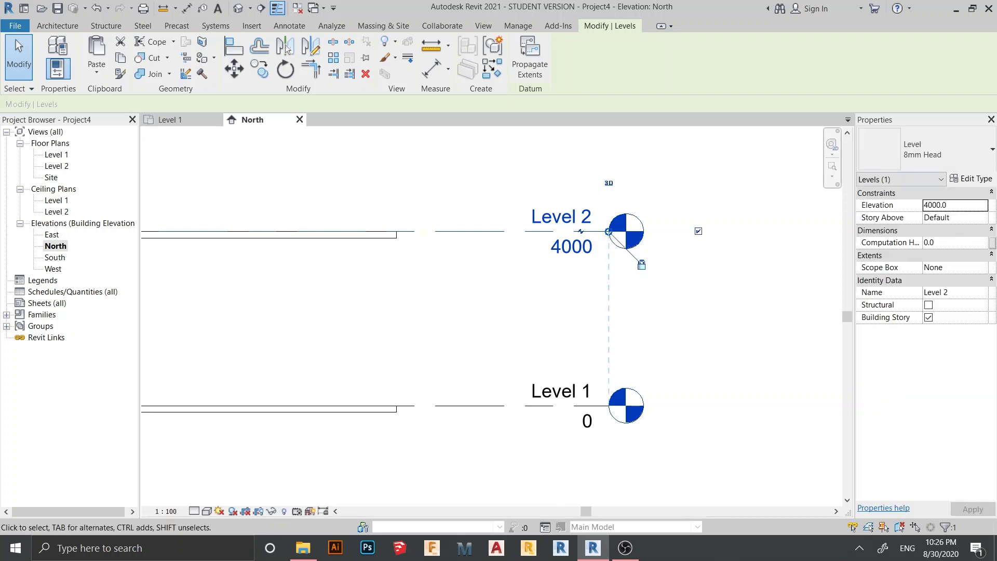
{"action": "left_click", "coordinate": [954, 204]}
{"action": "type", "text": "3000.0"}
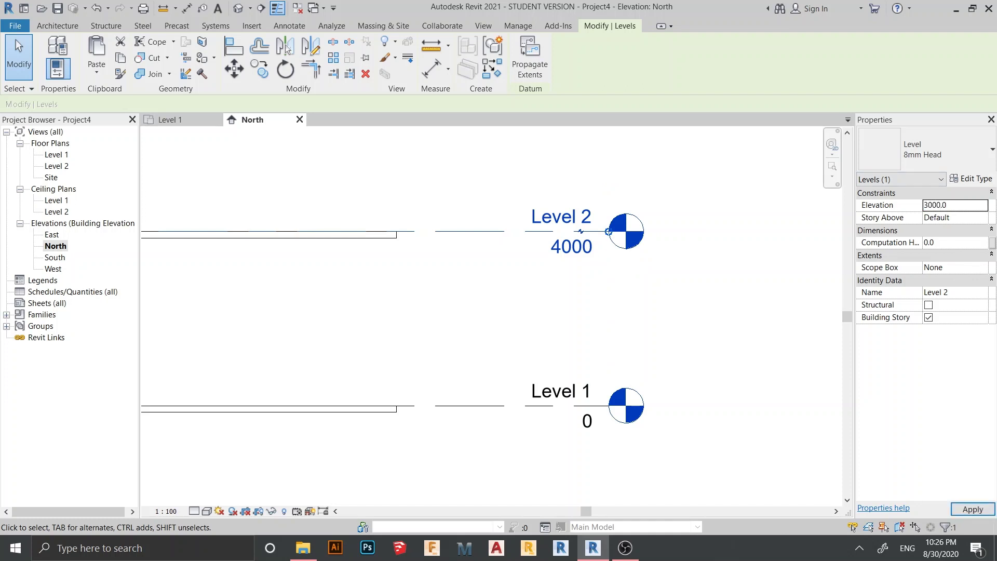
{"action": "left_click", "coordinate": [972, 509]}
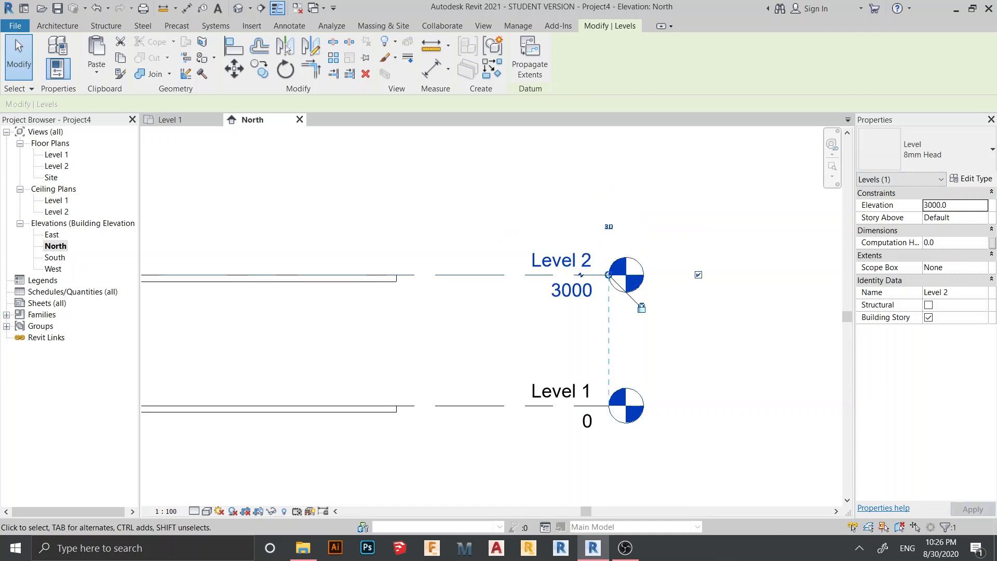
{"action": "left_click", "coordinate": [753, 359]}
{"action": "scroll", "coordinate": [753, 359], "scroll_direction": "down", "scroll_amount": 1}
{"action": "middle_click_drag", "start_coordinate": [753, 358], "coordinate": [754, 294]}
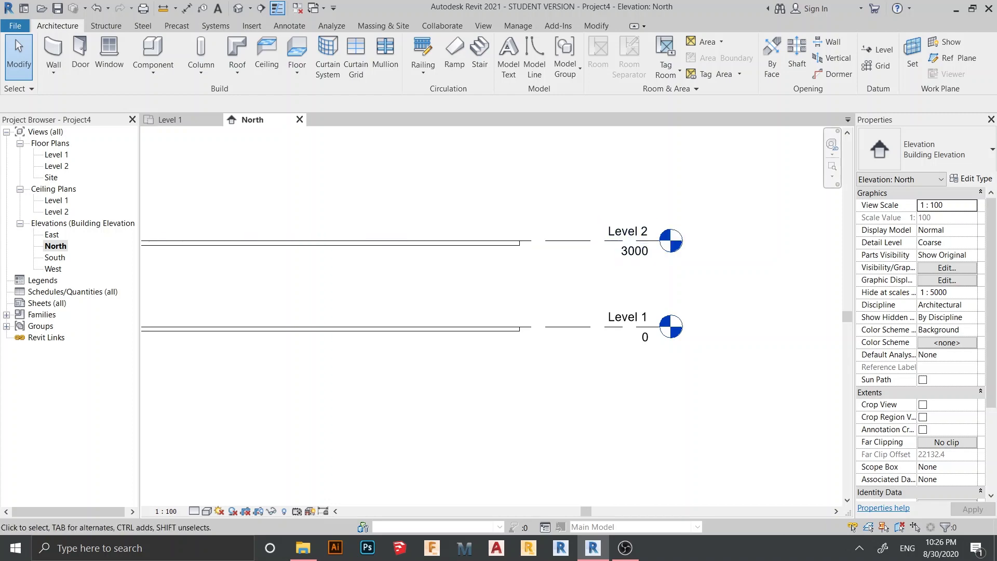
Close the North elevation and view the two floor slabs in the default 3D view
{"action": "left_click", "coordinate": [300, 120]}
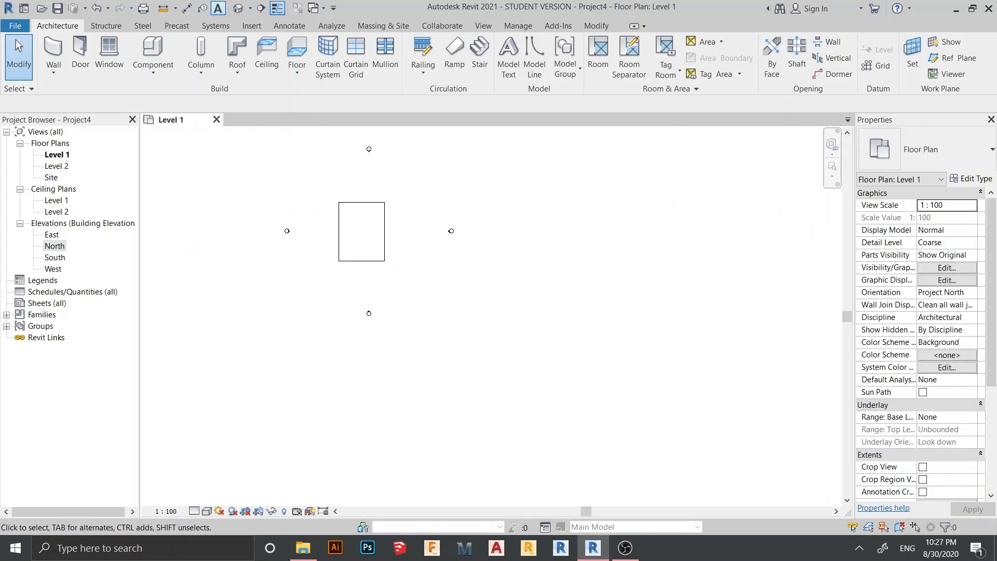
{"action": "left_click", "coordinate": [238, 8]}
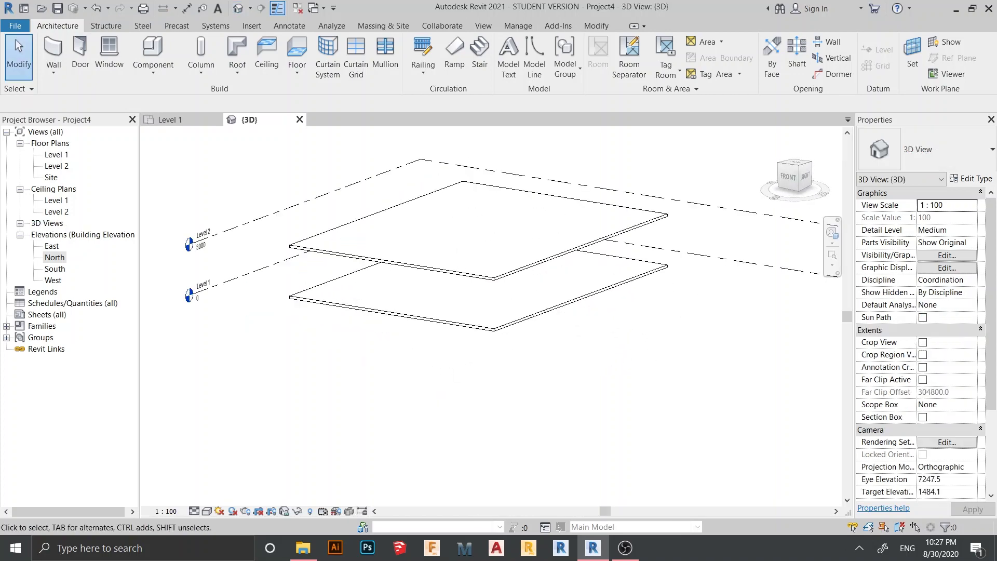
{"action": "middle_click_drag", "start_coordinate": [571, 301], "coordinate": [567, 339]}
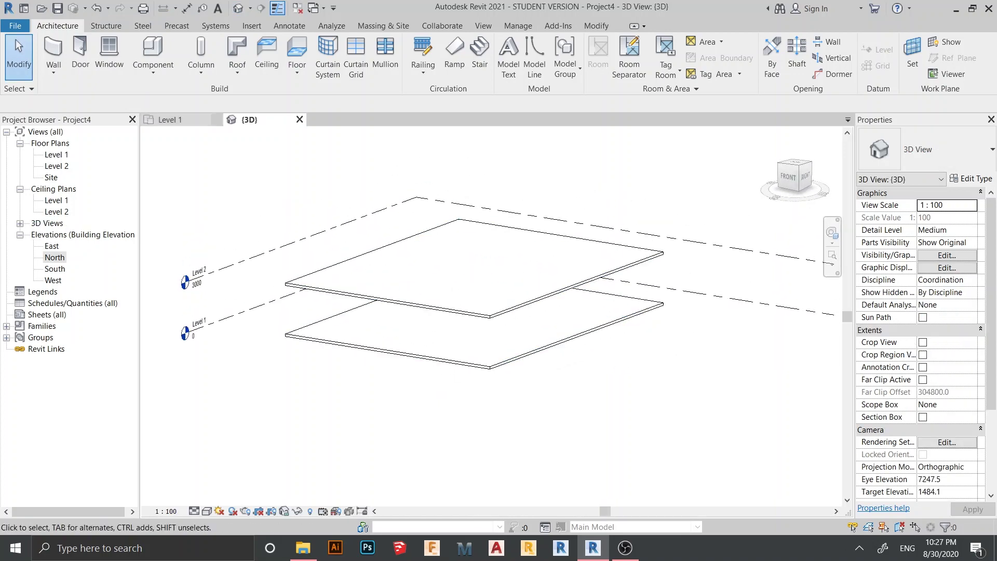
Switch to the Level 1 floor plan
{"action": "left_click", "coordinate": [170, 120]}
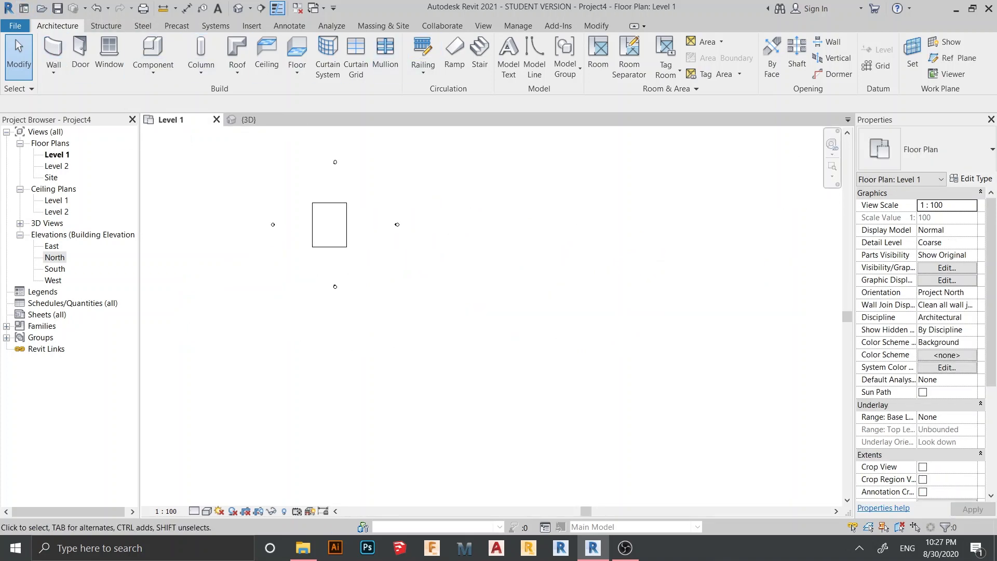
{"action": "left_click", "coordinate": [476, 63]}
{"action": "scroll", "coordinate": [330, 240], "scroll_direction": "up", "scroll_amount": 4}
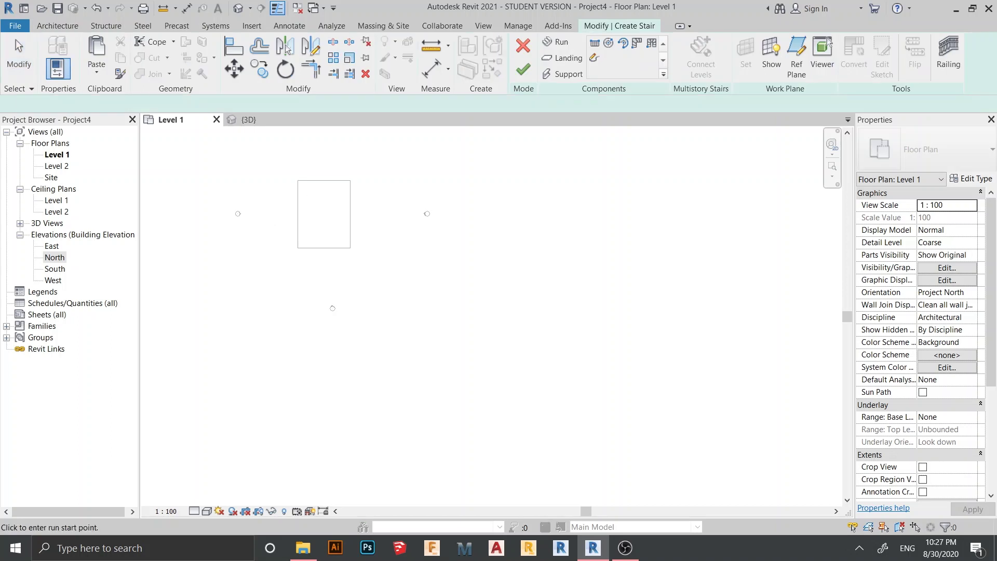
{"action": "left_click", "coordinate": [319, 252]}
{"action": "left_click", "coordinate": [313, 176]}
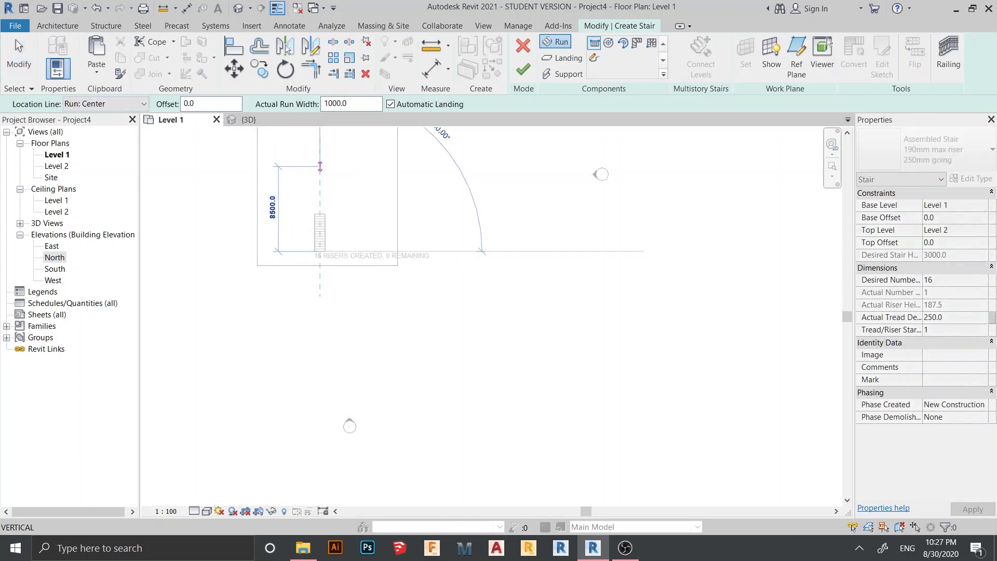
{"action": "key", "text": "Escape"}
{"action": "key", "text": "ctrl+z"}
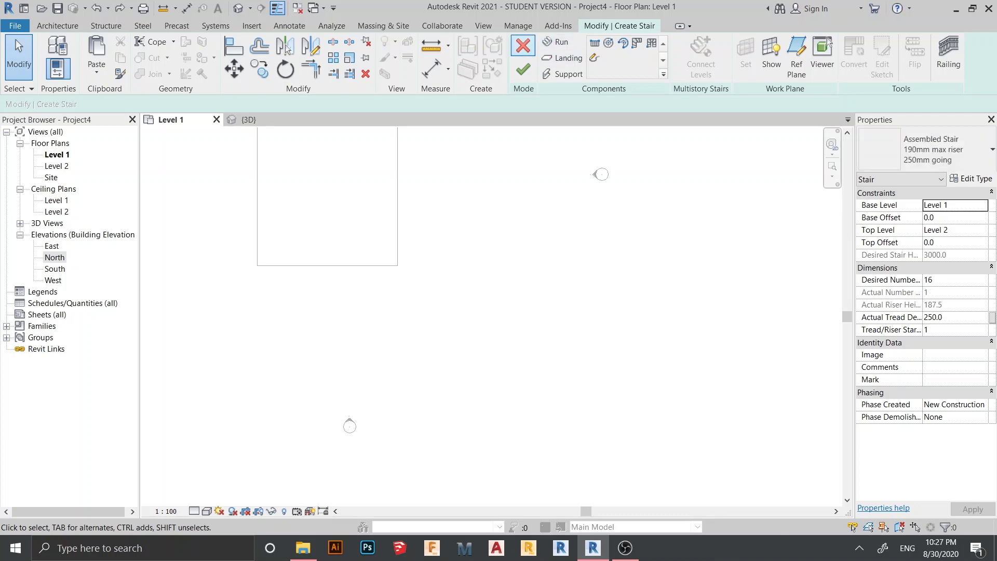
{"action": "left_click", "coordinate": [523, 45]}
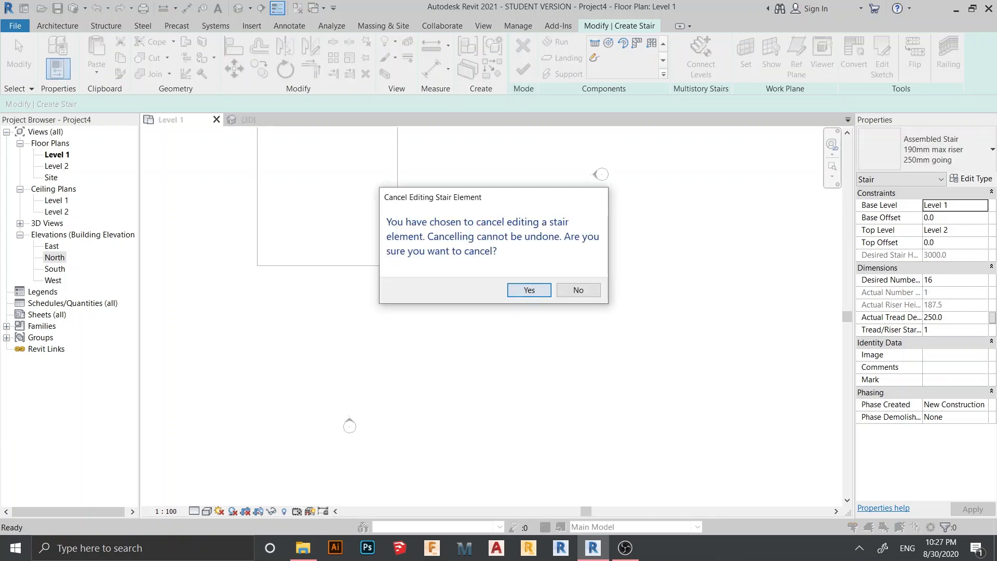
{"action": "key", "text": "Return"}
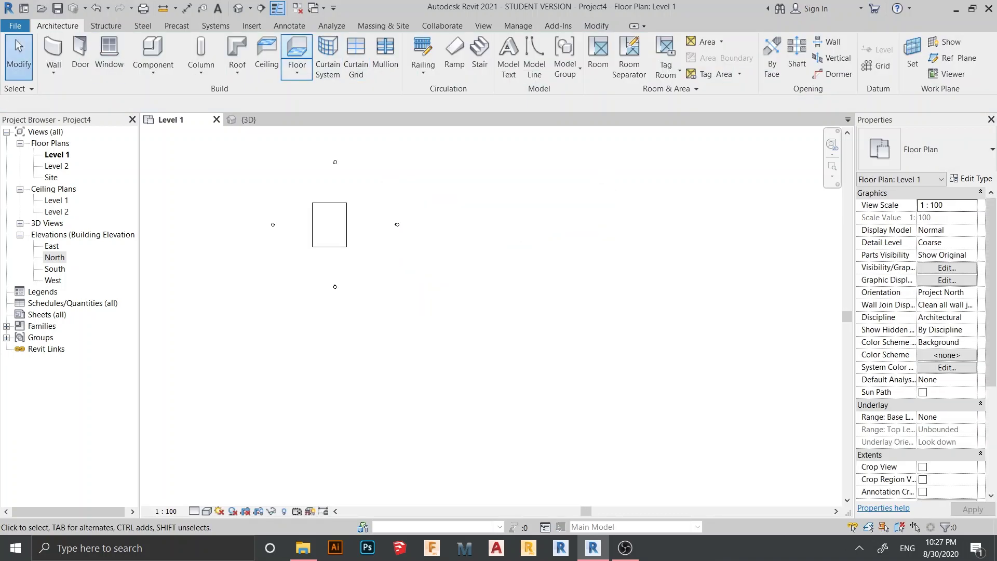
Create a straight stair from Level 1 to Level 2 with an 1800 mm run width and 16 risers, inside the floor near its south edge
{"action": "left_click", "coordinate": [479, 57]}
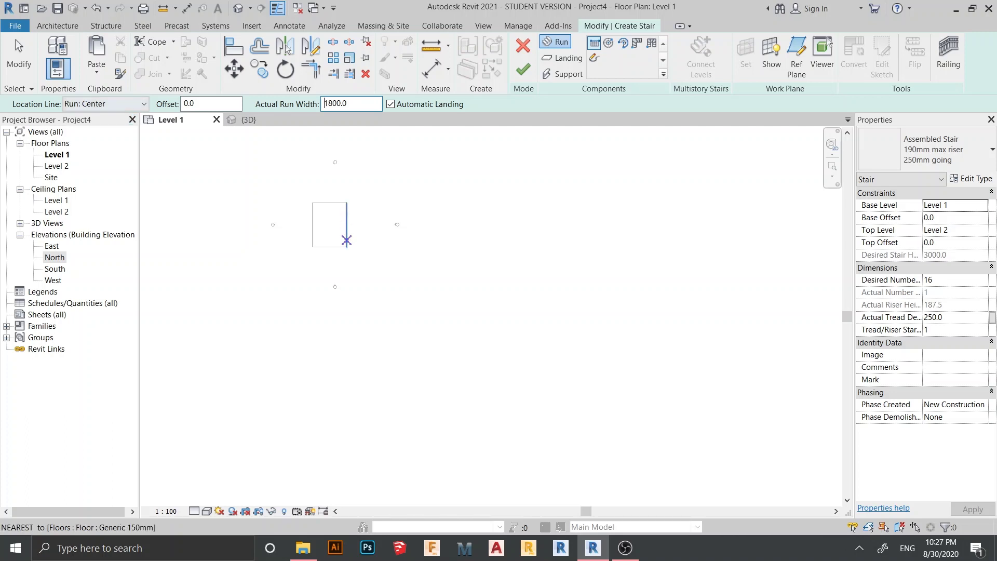
{"action": "scroll", "coordinate": [322, 250], "scroll_direction": "up", "scroll_amount": 4}
{"action": "left_click", "coordinate": [349, 220]}
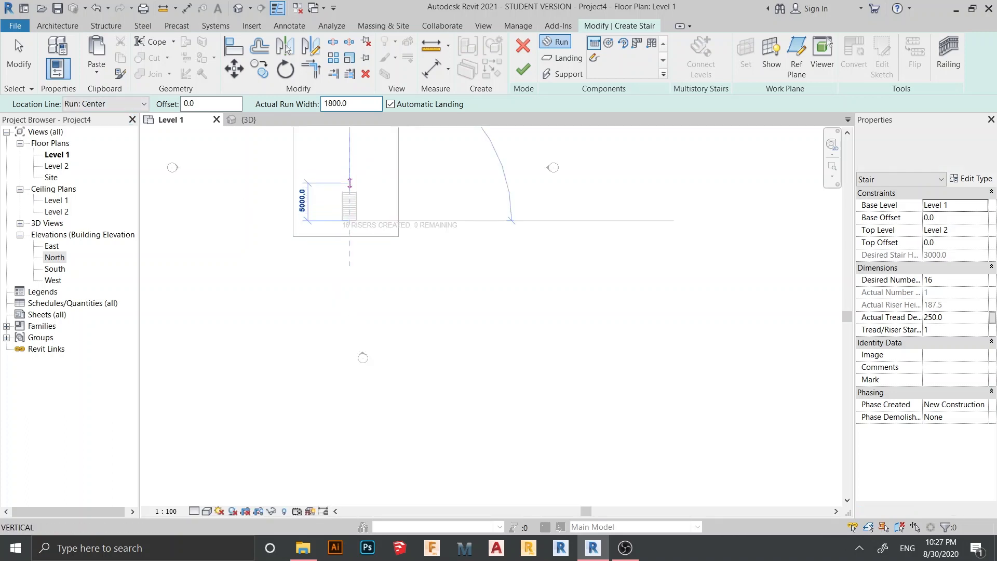
{"action": "left_click", "coordinate": [349, 165]}
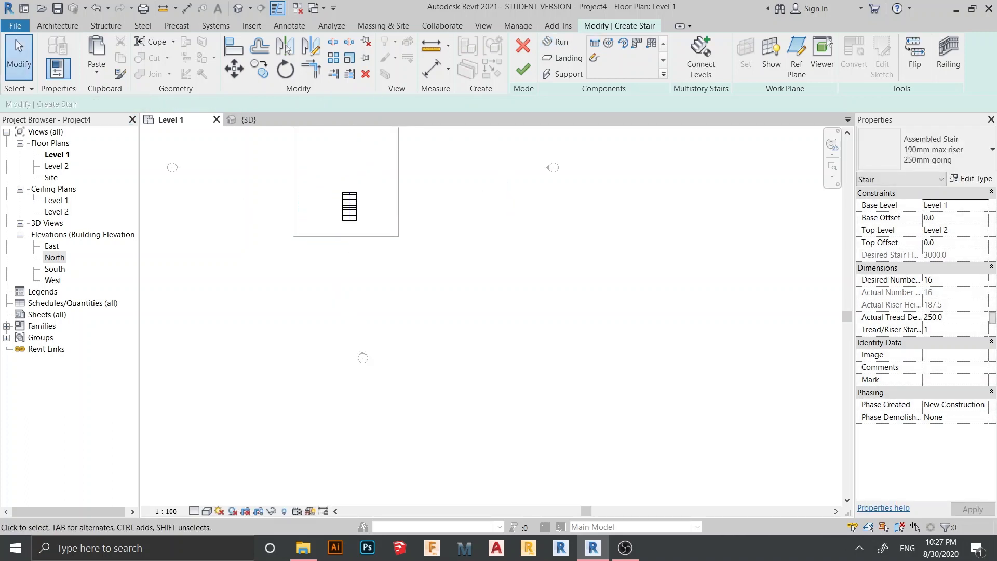
{"action": "left_click", "coordinate": [523, 69]}
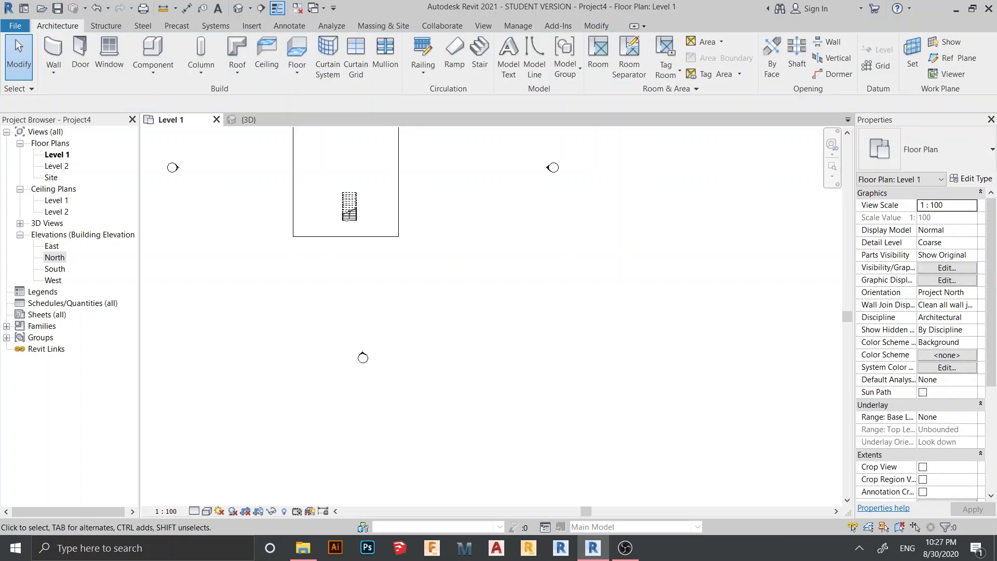
Delete both railings from the new stair in the 3D view
{"action": "left_click", "coordinate": [249, 120]}
{"action": "scroll", "coordinate": [410, 303], "scroll_direction": "down", "scroll_amount": 2}
{"action": "middle_click_drag", "start_coordinate": [410, 303], "coordinate": [389, 291], "text": "shift"}
{"action": "scroll", "coordinate": [353, 336], "scroll_direction": "up", "scroll_amount": 4}
{"action": "middle_click_drag", "start_coordinate": [563, 278], "coordinate": [409, 359]}
{"action": "scroll", "coordinate": [409, 358], "scroll_direction": "up", "scroll_amount": 2}
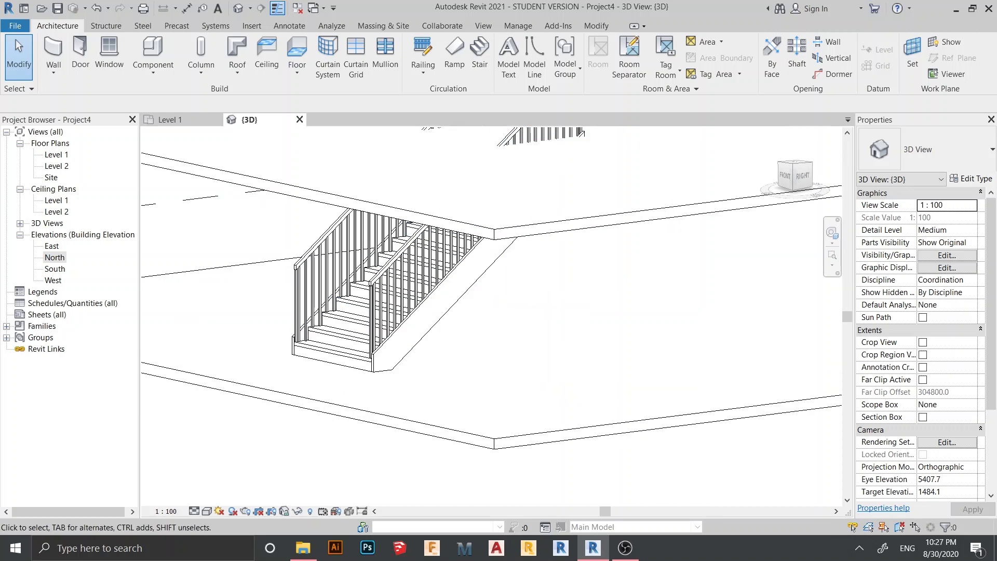
{"action": "middle_click_drag", "start_coordinate": [292, 330], "coordinate": [258, 332]}
{"action": "scroll", "coordinate": [272, 392], "scroll_direction": "up", "scroll_amount": 2}
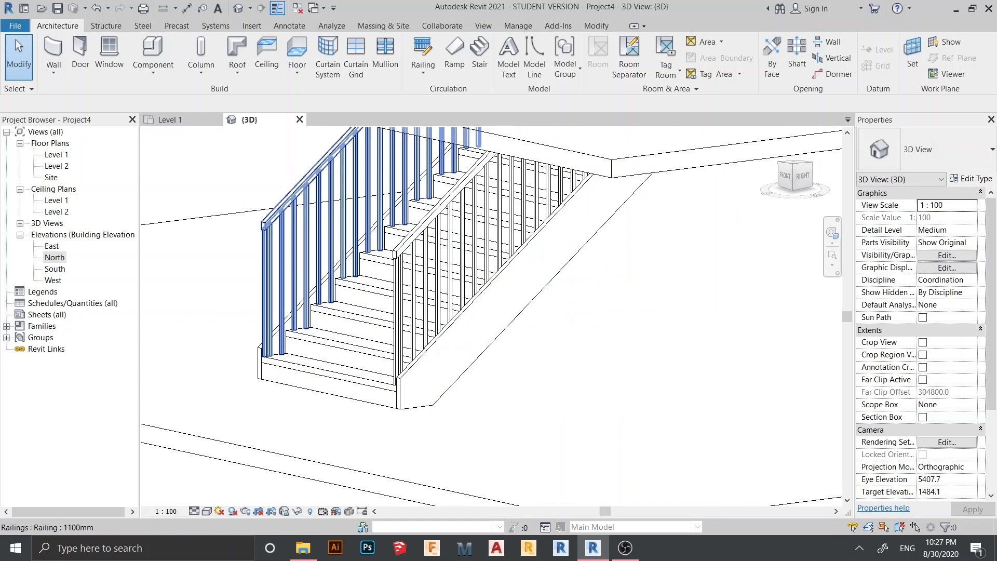
{"action": "left_click", "coordinate": [267, 322]}
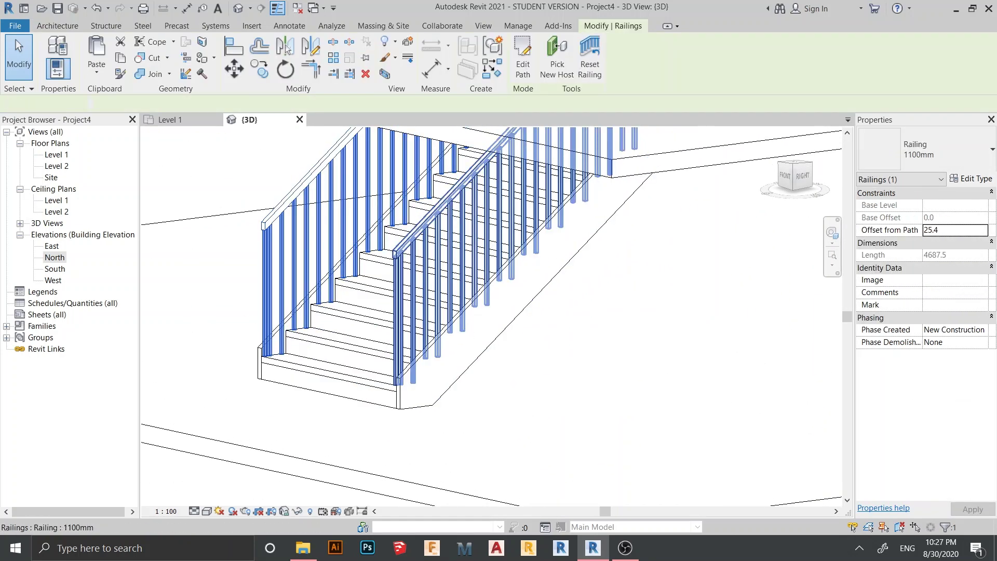
{"action": "left_click", "coordinate": [398, 255], "text": "ctrl"}
{"action": "key", "text": "Delete"}
Duplicate the stair's type as 190mm max riser 250mm going 2
{"action": "scroll", "coordinate": [401, 268], "scroll_direction": "down", "scroll_amount": 2}
{"action": "scroll", "coordinate": [490, 380], "scroll_direction": "up", "scroll_amount": 3}
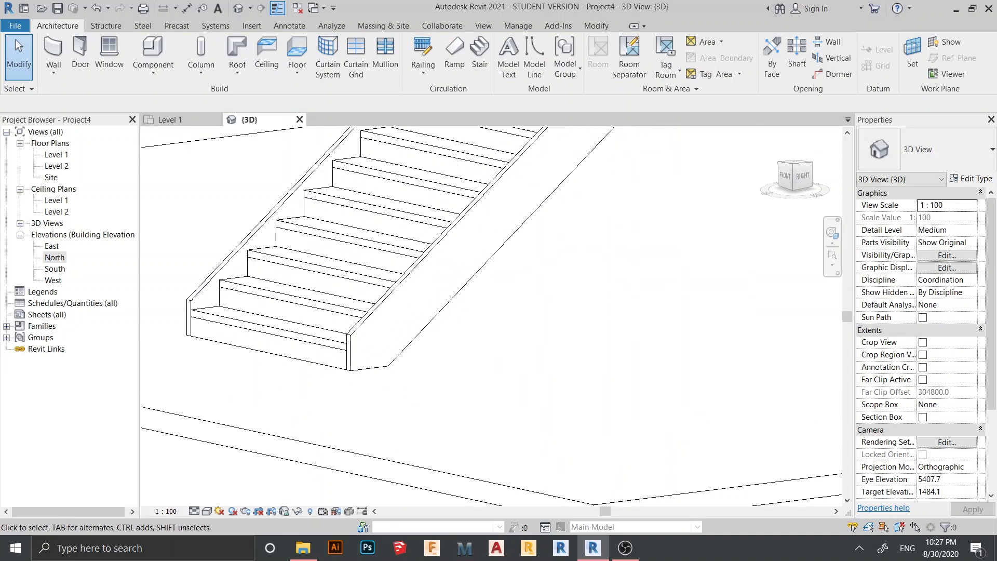
{"action": "middle_click_drag", "start_coordinate": [490, 381], "coordinate": [496, 392]}
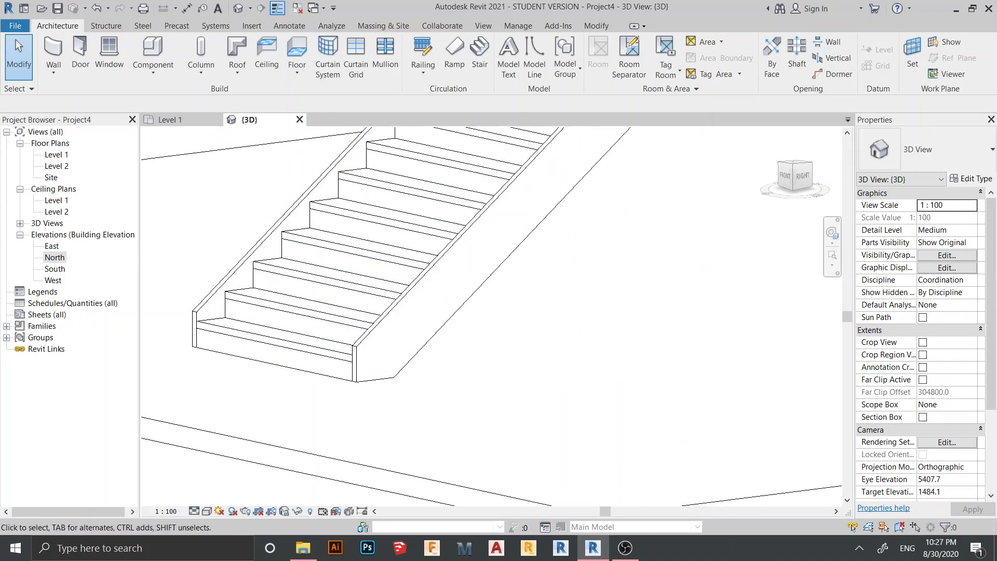
{"action": "middle_click_drag", "start_coordinate": [394, 264], "coordinate": [363, 311]}
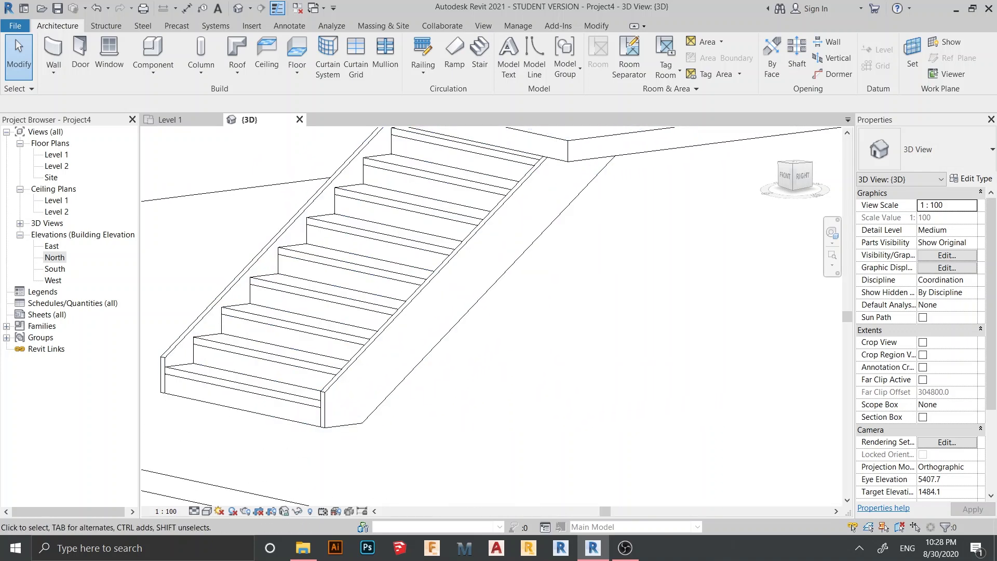
{"action": "left_click", "coordinate": [382, 331]}
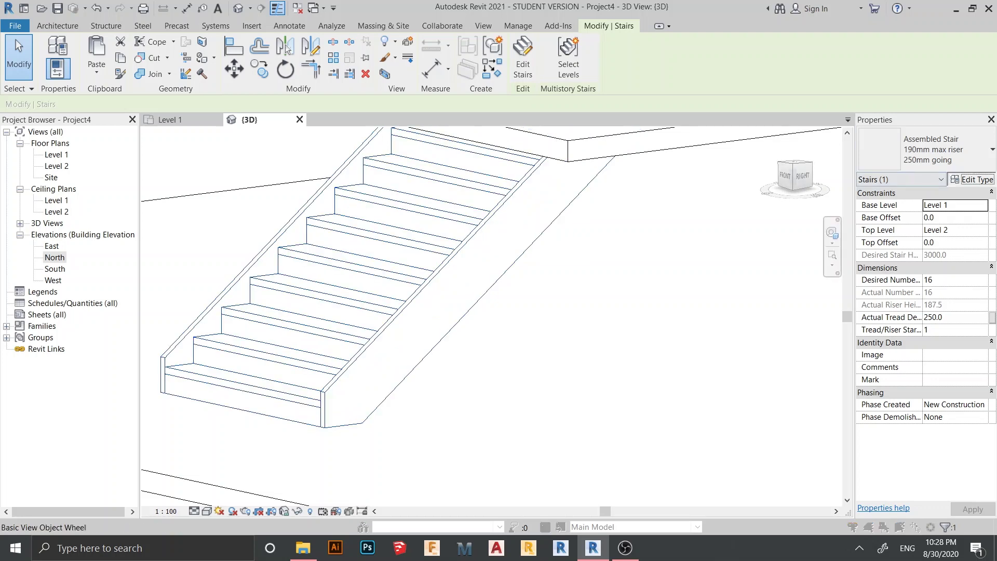
{"action": "left_click", "coordinate": [971, 179]}
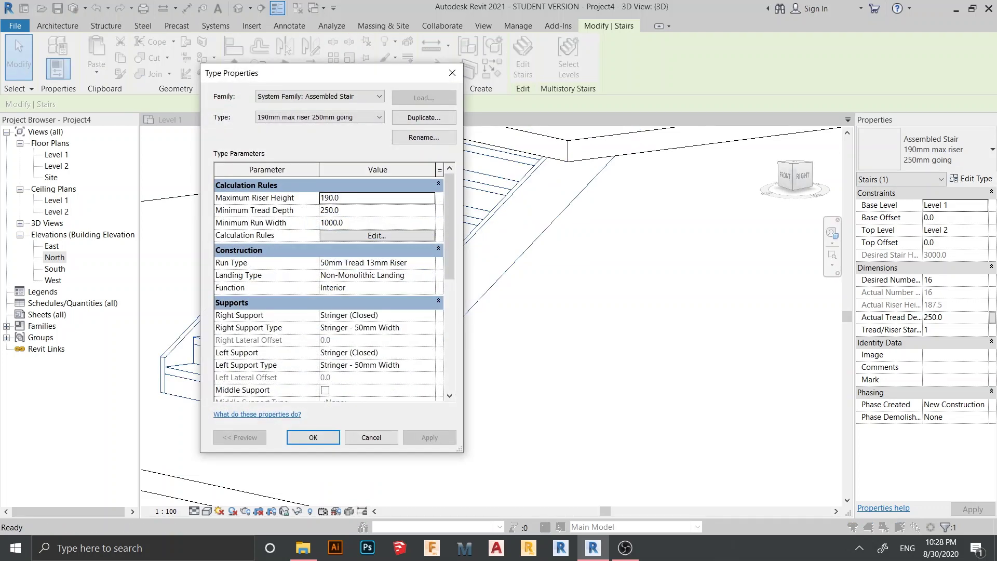
{"action": "left_click_drag", "start_coordinate": [349, 80], "coordinate": [626, 66]}
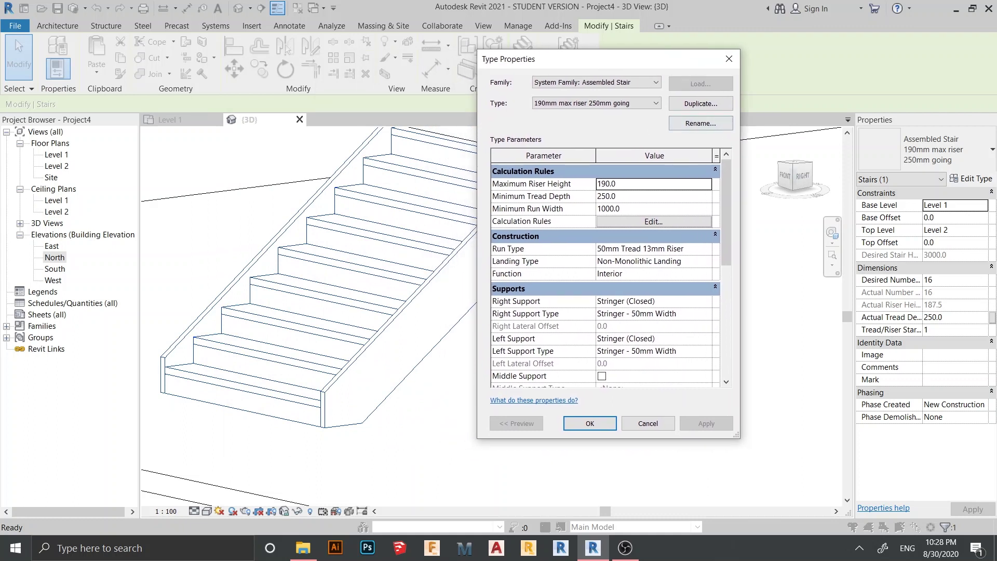
{"action": "left_click", "coordinate": [701, 103]}
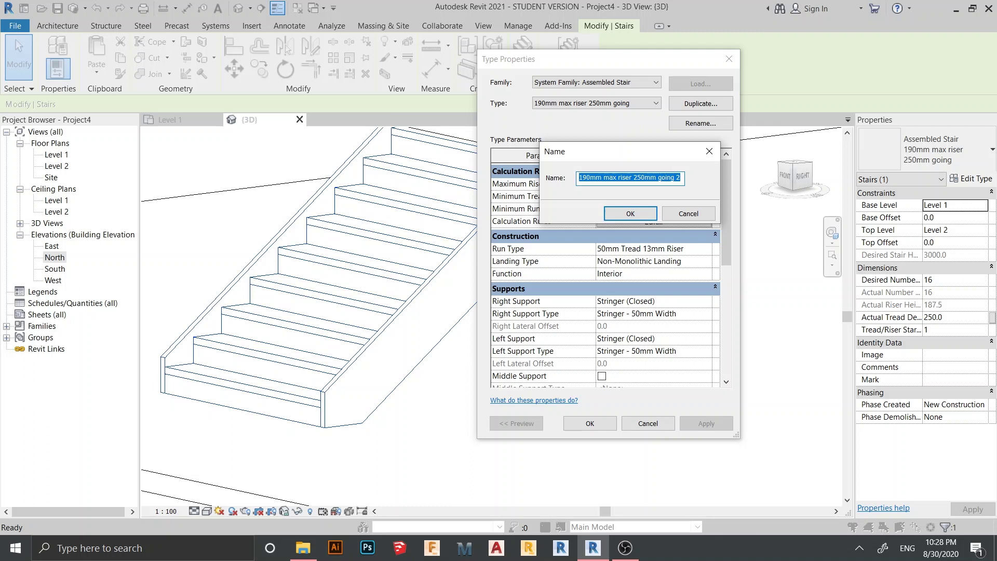
{"action": "key", "text": "Return"}
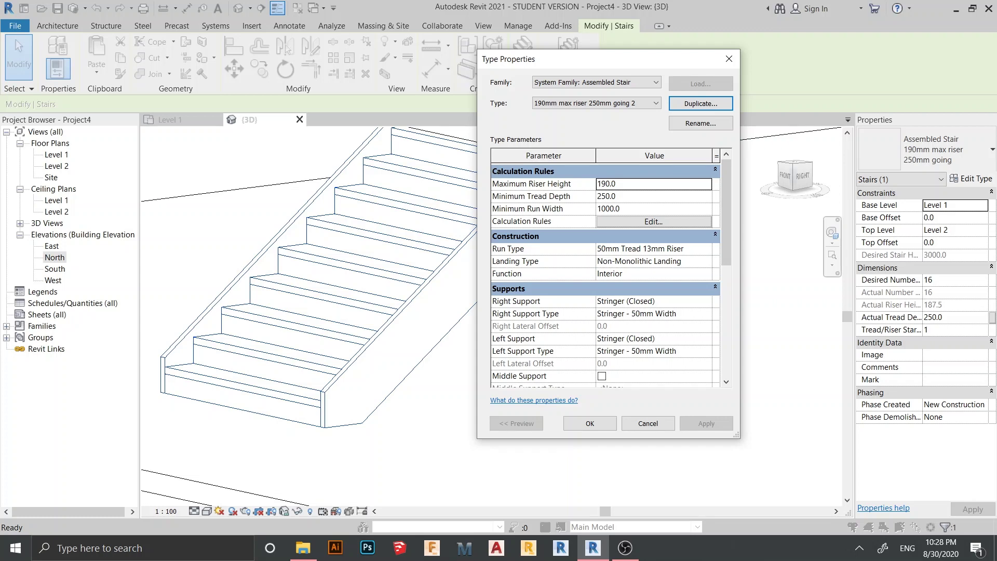
Turn off the risers in the stair's 50mm Tread 13mm Riser run type
{"action": "left_click", "coordinate": [653, 248]}
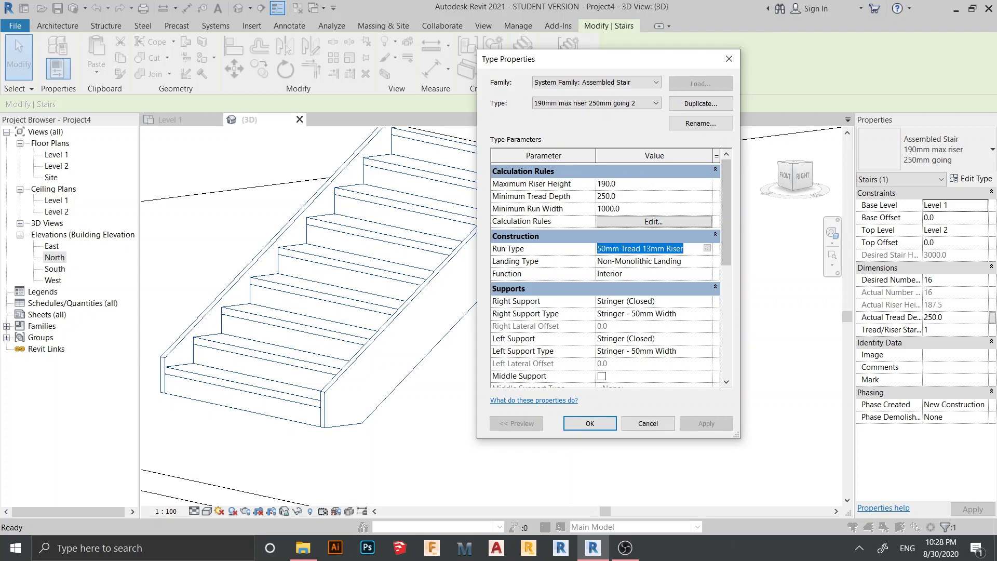
{"action": "left_click", "coordinate": [706, 249]}
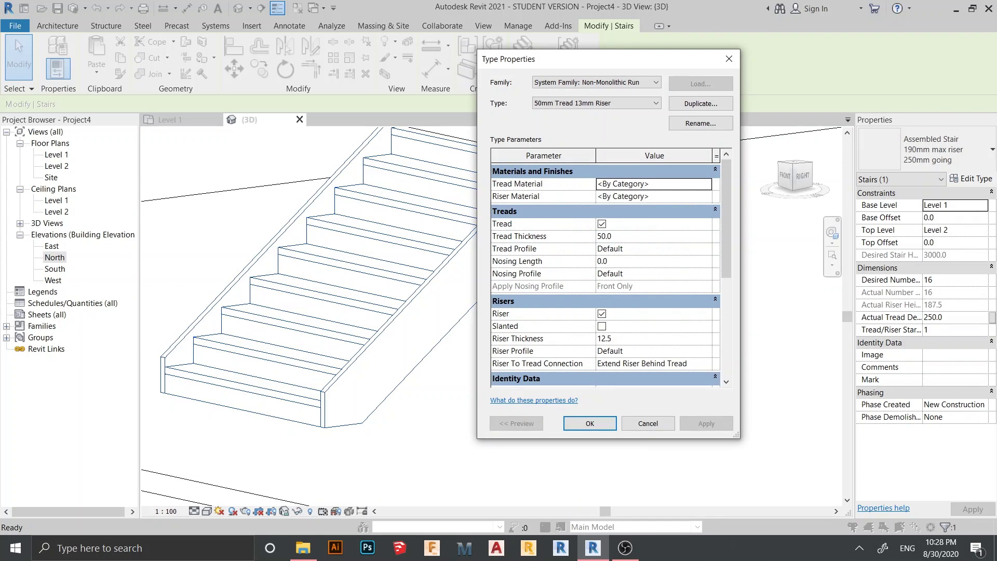
{"action": "left_click", "coordinate": [601, 313]}
{"action": "left_click", "coordinate": [588, 422]}
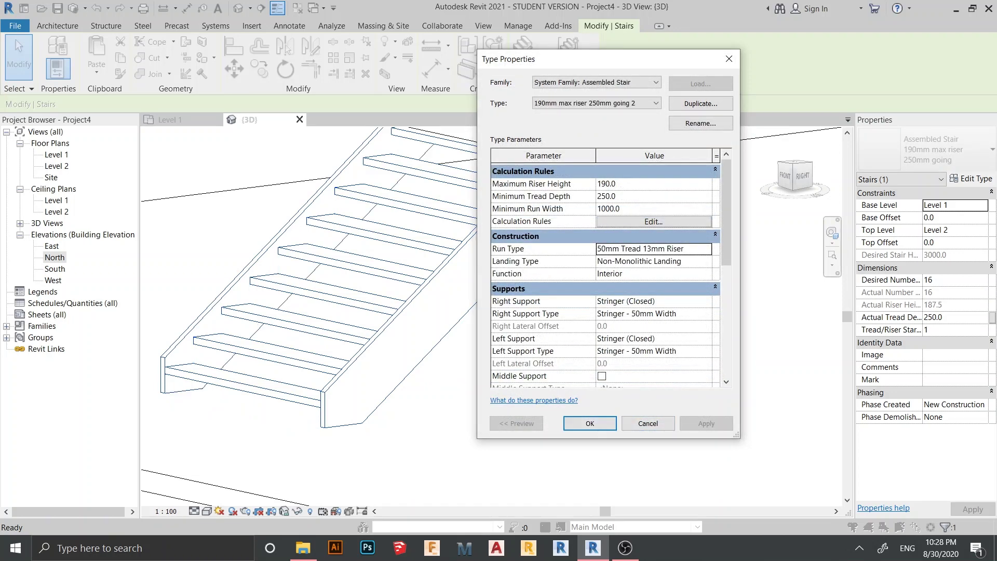
Set the stair type's right and left supports to None and apply the type changes
{"action": "left_click", "coordinate": [705, 301]}
{"action": "left_click", "coordinate": [652, 313]}
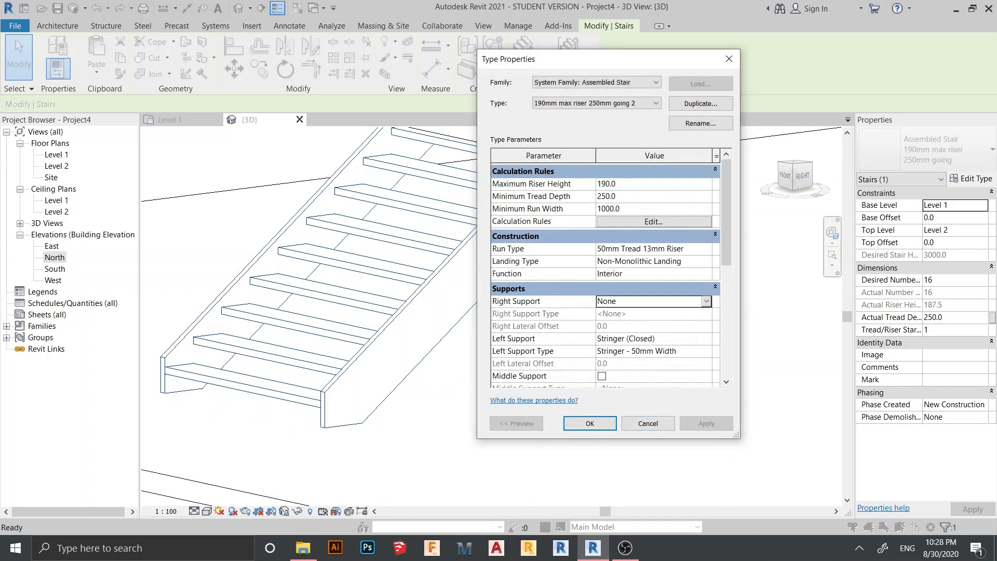
{"action": "left_click", "coordinate": [706, 338]}
{"action": "left_click", "coordinate": [606, 351]}
{"action": "left_click", "coordinate": [590, 423]}
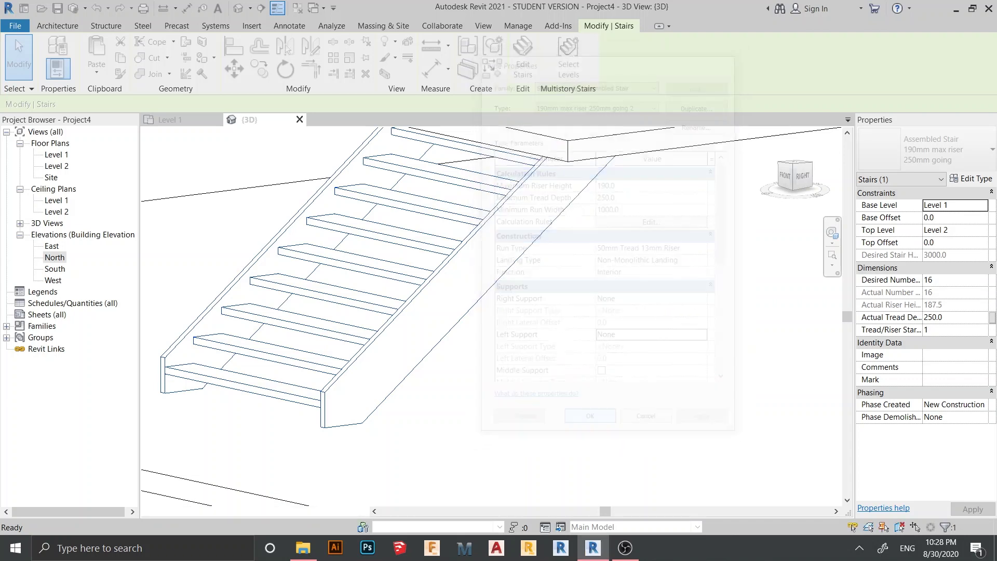
Orient the 3D view to the top, select the Level 2 floor and set the visual style to Wireframe
{"action": "scroll", "coordinate": [561, 326], "scroll_direction": "down", "scroll_amount": 2}
{"action": "middle_click_drag", "start_coordinate": [562, 327], "coordinate": [415, 430], "text": "shift"}
{"action": "scroll", "coordinate": [556, 366], "scroll_direction": "down", "scroll_amount": 2}
{"action": "left_click", "coordinate": [791, 166]}
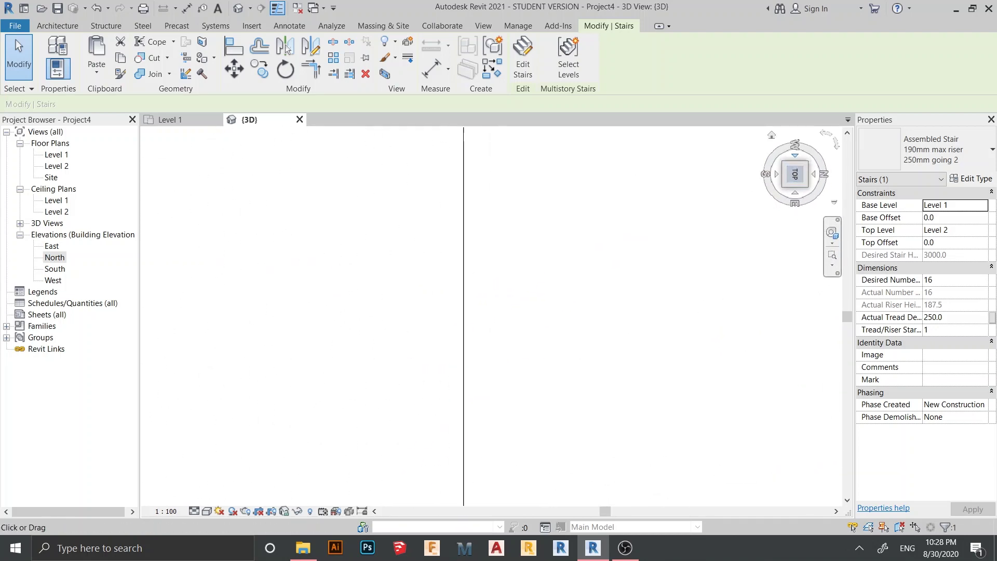
{"action": "middle_click_drag", "start_coordinate": [635, 365], "coordinate": [519, 293]}
{"action": "scroll", "coordinate": [519, 292], "scroll_direction": "down", "scroll_amount": 2}
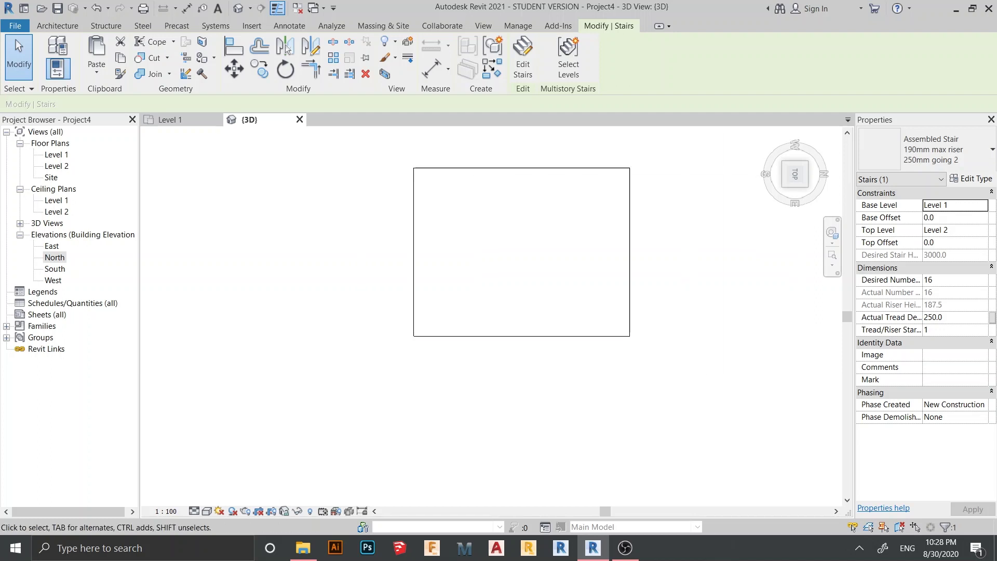
{"action": "left_click", "coordinate": [519, 335]}
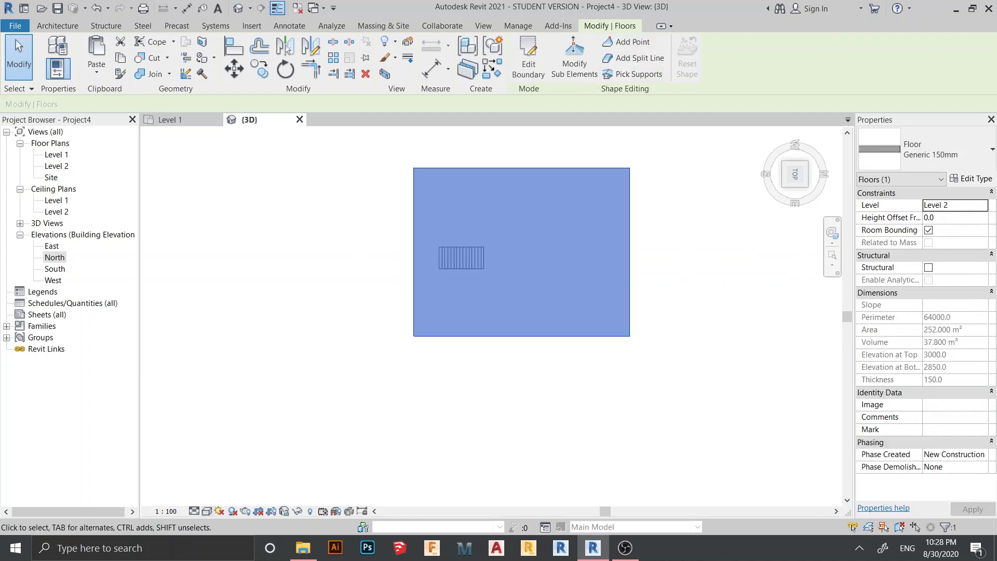
{"action": "left_click", "coordinate": [207, 511]}
{"action": "left_click", "coordinate": [234, 445]}
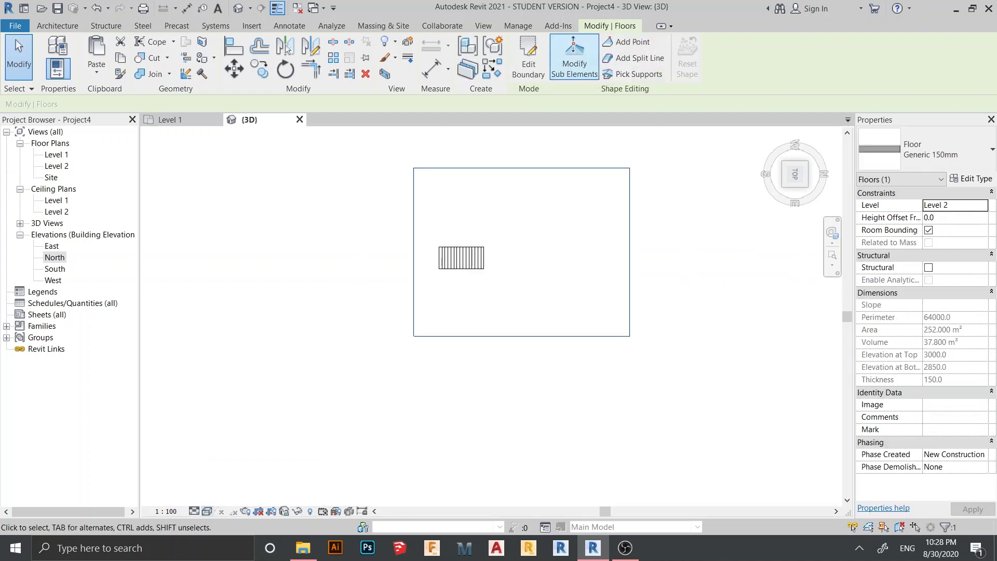
Edit the Level 2 floor's boundary, adding a rectangular opening that follows the stair's outline, and finish the sketch
{"action": "left_click", "coordinate": [528, 57]}
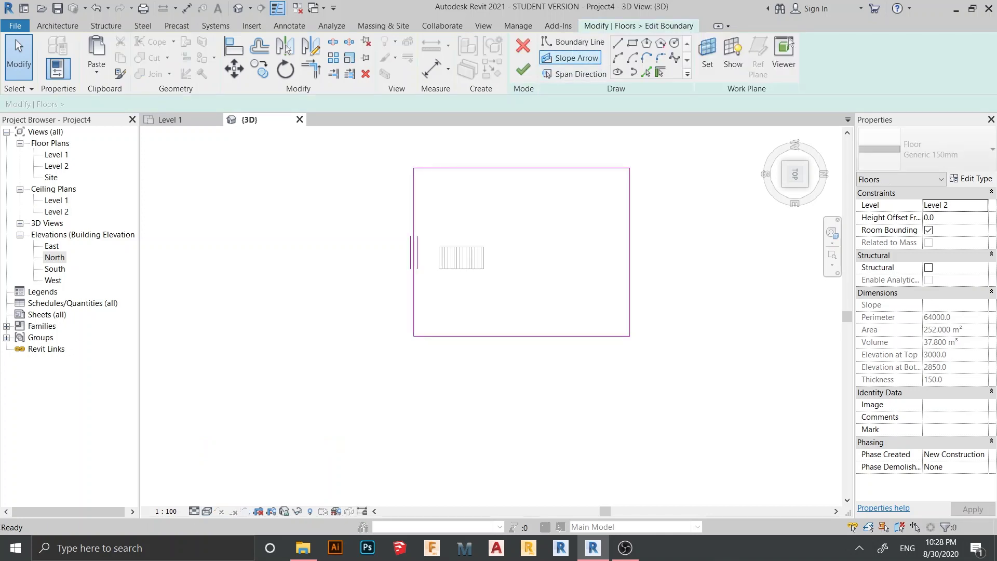
{"action": "scroll", "coordinate": [496, 290], "scroll_direction": "up", "scroll_amount": 4}
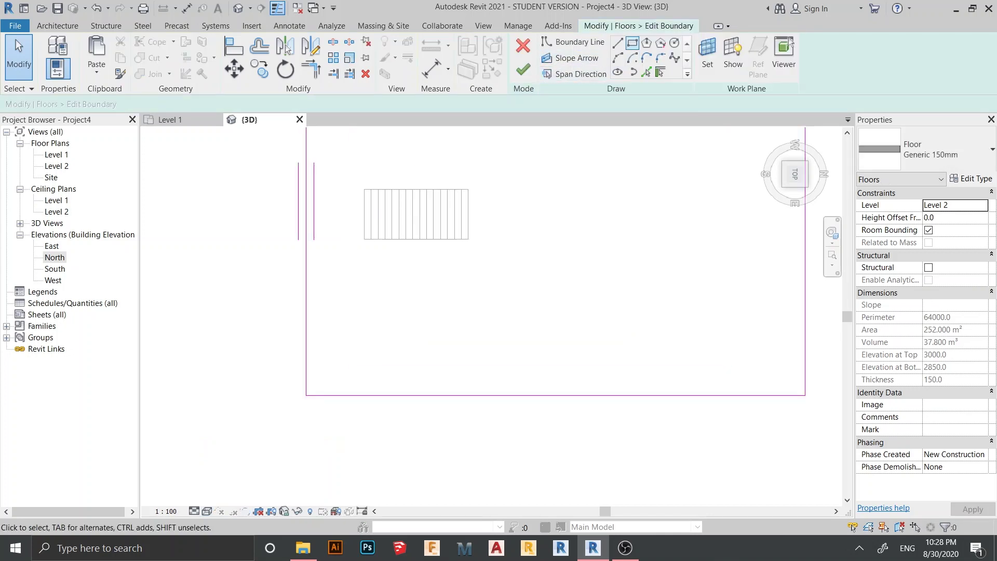
{"action": "left_click", "coordinate": [632, 43]}
{"action": "left_click", "coordinate": [468, 240]}
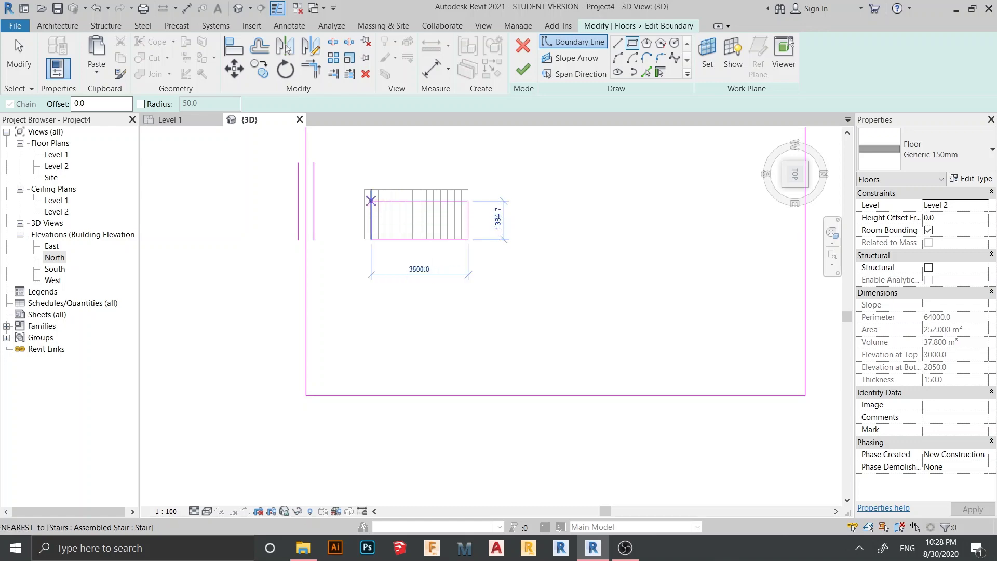
{"action": "left_click", "coordinate": [371, 201]}
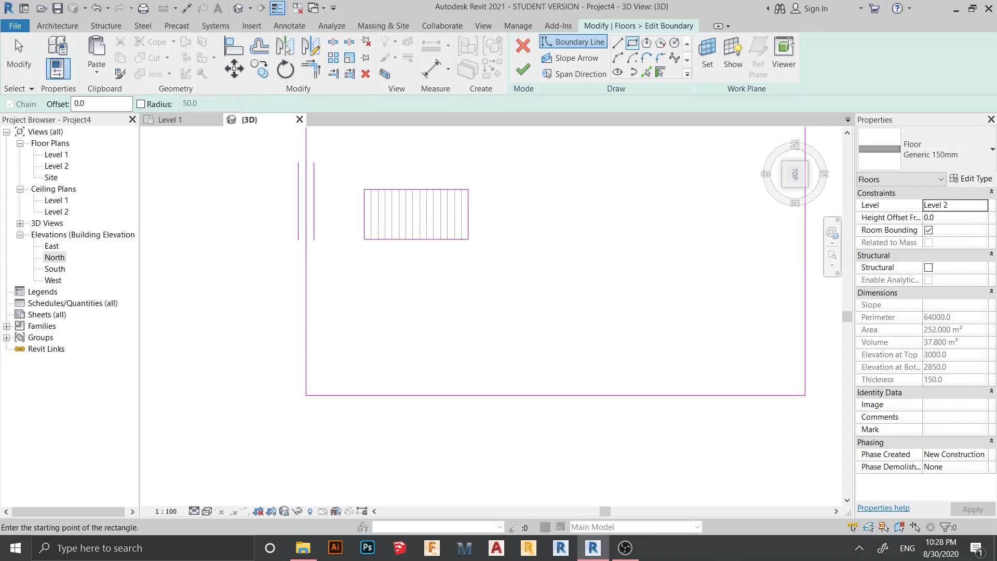
{"action": "scroll", "coordinate": [489, 323], "scroll_direction": "down", "scroll_amount": 2}
{"action": "left_click", "coordinate": [523, 69]}
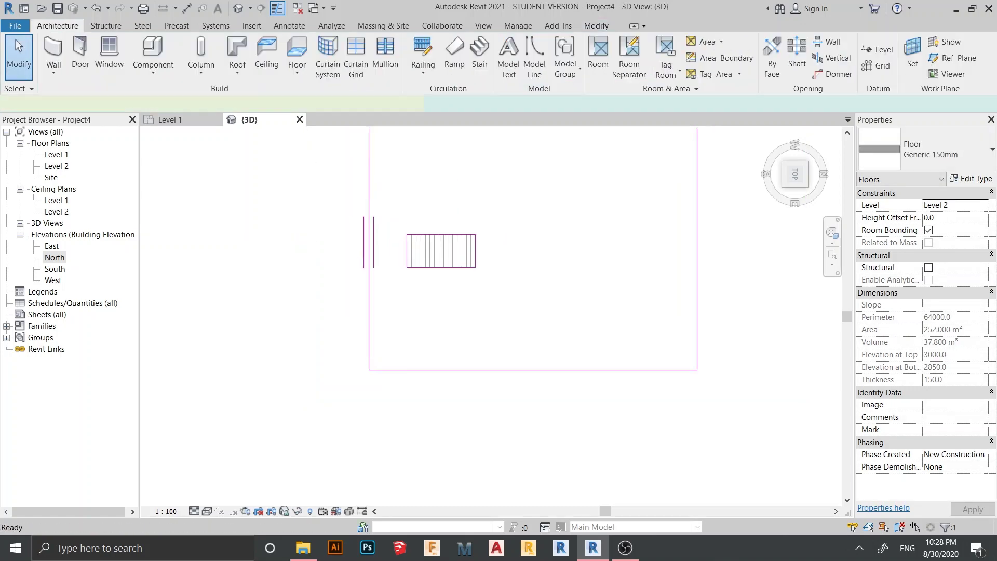
Examine the stair and the new opening in the Level 2 floor in 3D
{"action": "key", "text": "Escape"}
{"action": "scroll", "coordinate": [314, 392], "scroll_direction": "down", "scroll_amount": 1}
{"action": "middle_click_drag", "start_coordinate": [315, 392], "coordinate": [389, 327], "text": "shift"}
{"action": "scroll", "coordinate": [391, 324], "scroll_direction": "up", "scroll_amount": 4}
{"action": "middle_click_drag", "start_coordinate": [418, 265], "coordinate": [454, 247]}
{"action": "scroll", "coordinate": [402, 323], "scroll_direction": "up", "scroll_amount": 2}
{"action": "scroll", "coordinate": [418, 326], "scroll_direction": "up", "scroll_amount": 2}
{"action": "scroll", "coordinate": [423, 338], "scroll_direction": "down", "scroll_amount": 3}
{"action": "scroll", "coordinate": [400, 353], "scroll_direction": "up", "scroll_amount": 1}
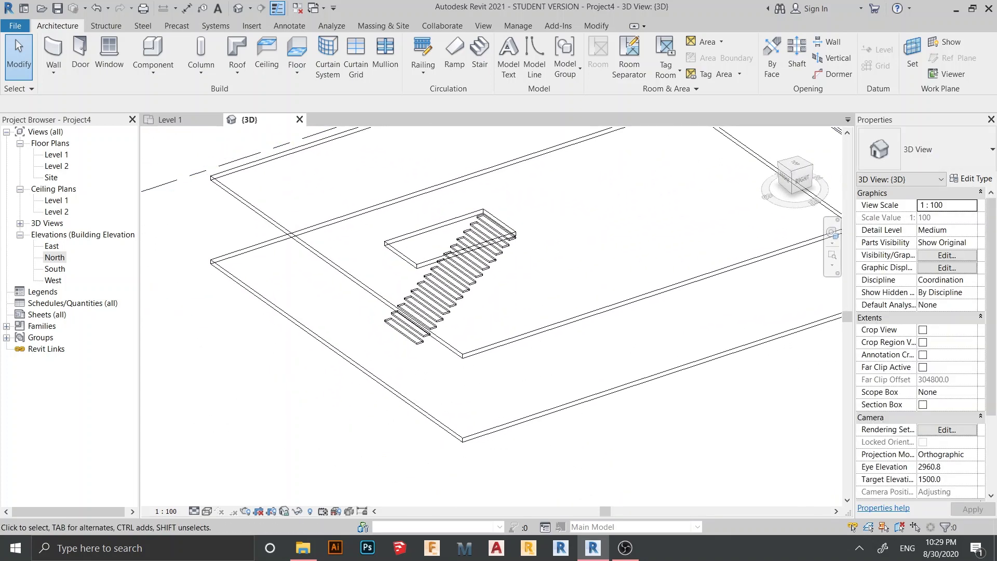
Draw a horizontal reference plane in the Level 1 plan, beyond the floor's lower edge and about 5250 mm from the stair's start
{"action": "left_click", "coordinate": [177, 120]}
{"action": "scroll", "coordinate": [349, 294], "scroll_direction": "down", "scroll_amount": 3}
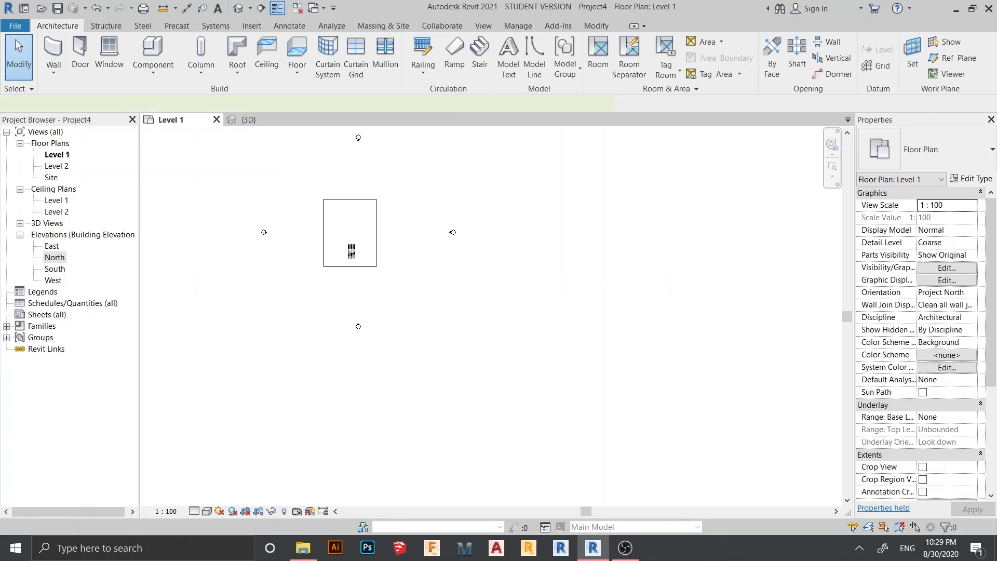
{"action": "key", "text": "r"}
{"action": "key", "text": "p"}
{"action": "scroll", "coordinate": [314, 251], "scroll_direction": "up", "scroll_amount": 4}
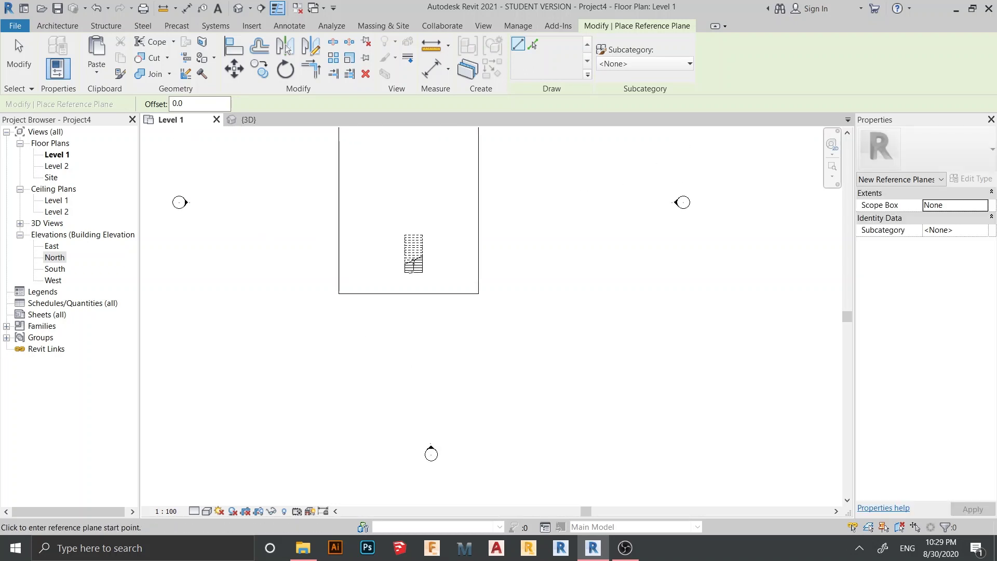
{"action": "left_click", "coordinate": [302, 325]}
{"action": "left_click", "coordinate": [519, 324]}
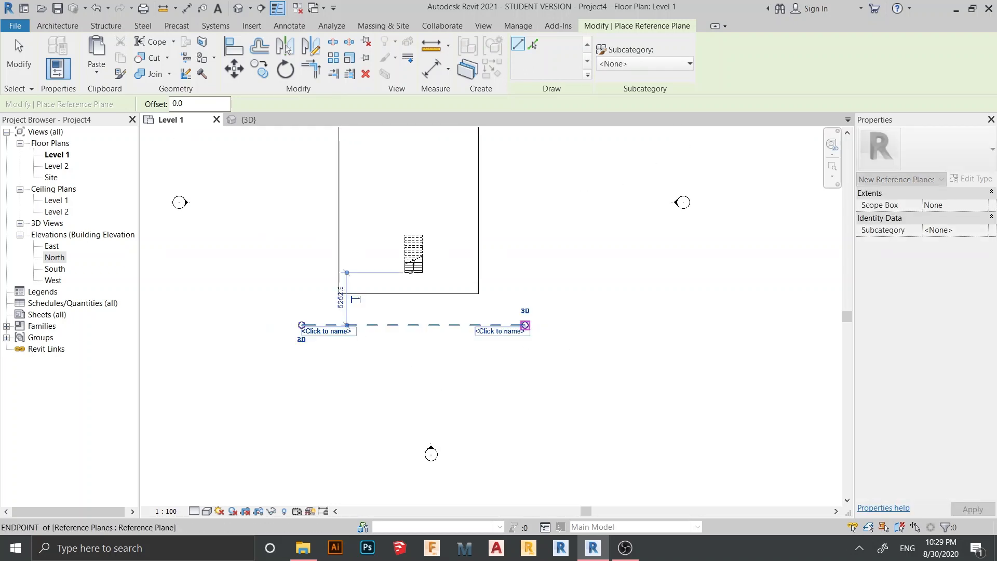
{"action": "key", "text": "Escape"}
{"action": "key", "text": "Escape"}
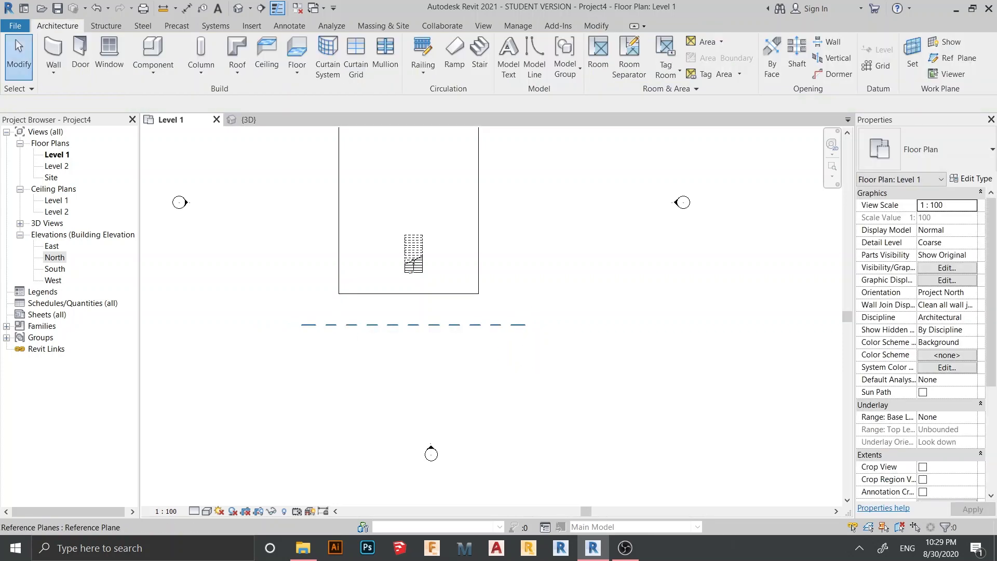
Name the new reference plane A
{"action": "left_click", "coordinate": [382, 325]}
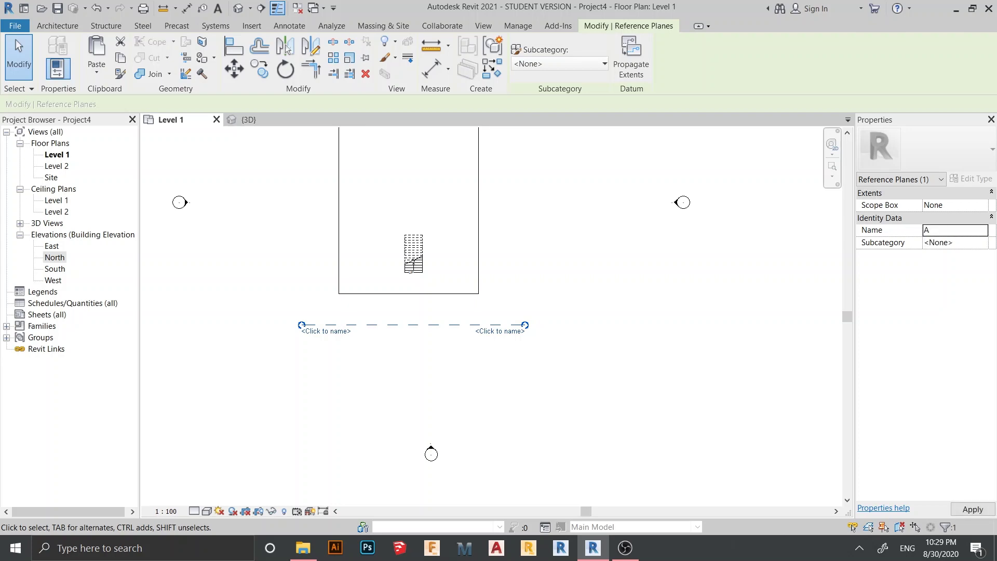
{"action": "key", "text": "Return"}
{"action": "key", "text": "Escape"}
{"action": "scroll", "coordinate": [712, 370], "scroll_direction": "down", "scroll_amount": 2}
{"action": "middle_click_drag", "start_coordinate": [712, 370], "coordinate": [676, 377]}
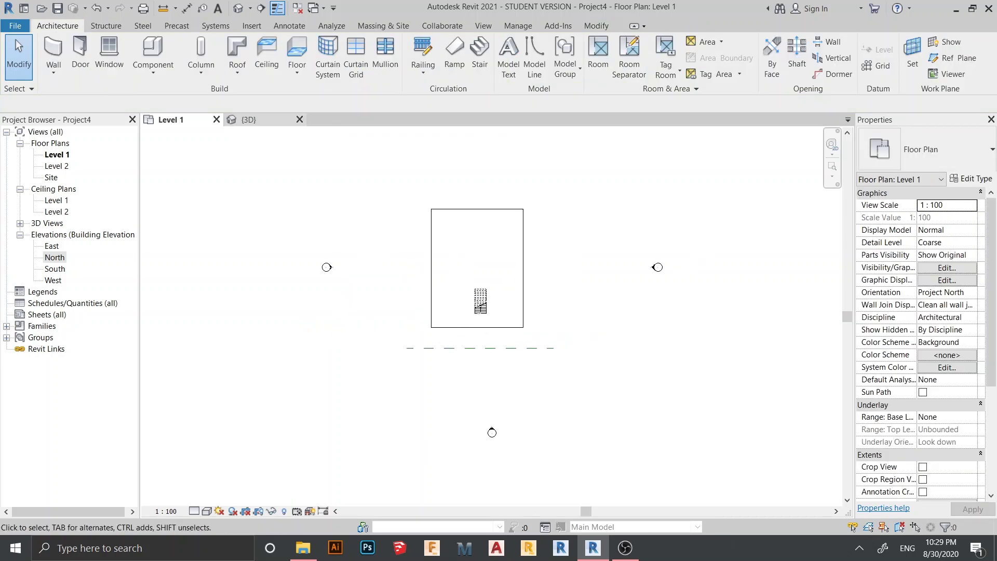
Start a Roof by Extrusion in the front-oriented 3D view, on Reference Plane : A with Level 2 as the reference level and 0.0 offset
{"action": "key", "text": "ctrl+Tab"}
{"action": "middle_click_drag", "start_coordinate": [638, 444], "coordinate": [634, 425], "text": "shift"}
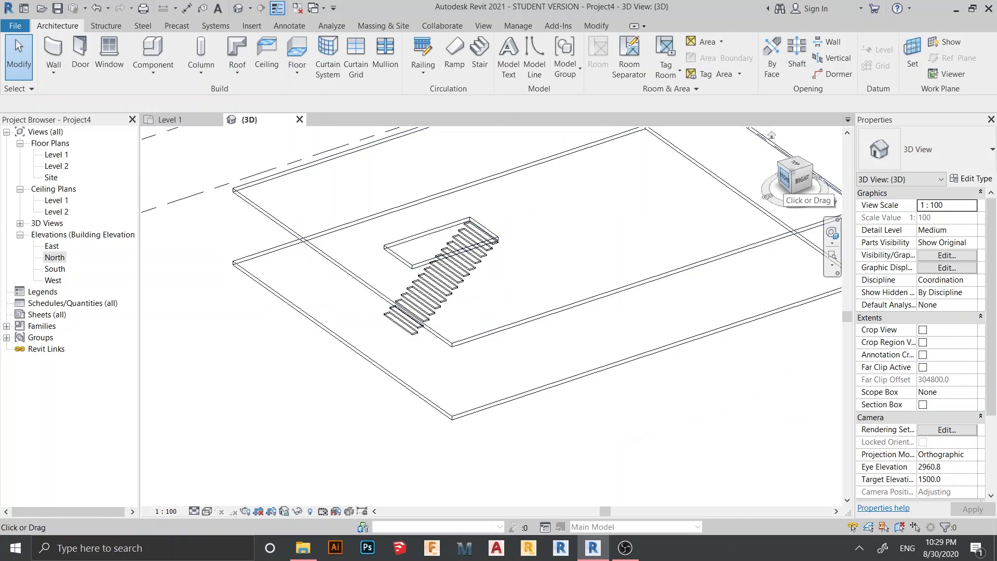
{"action": "left_click", "coordinate": [784, 179]}
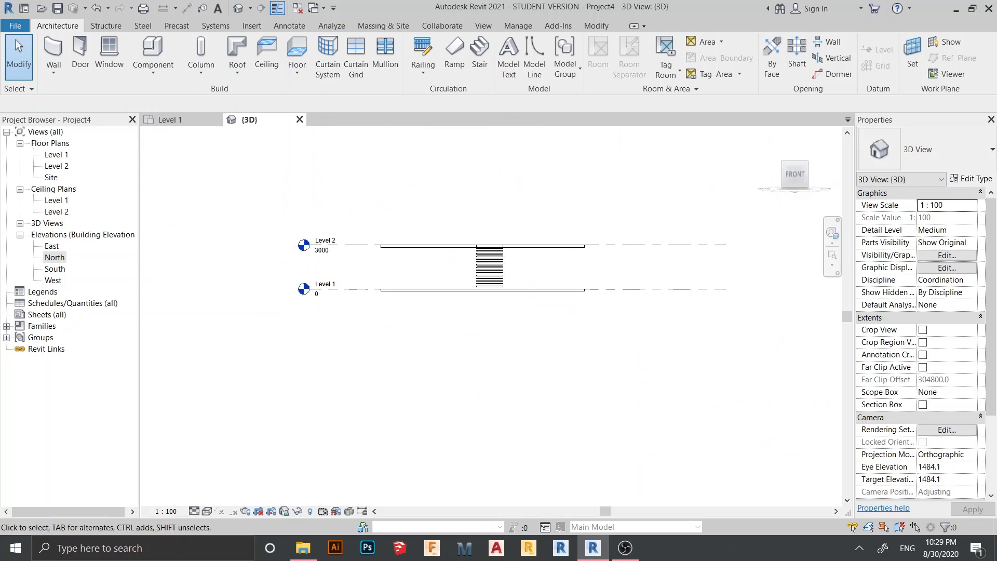
{"action": "left_click", "coordinate": [236, 70]}
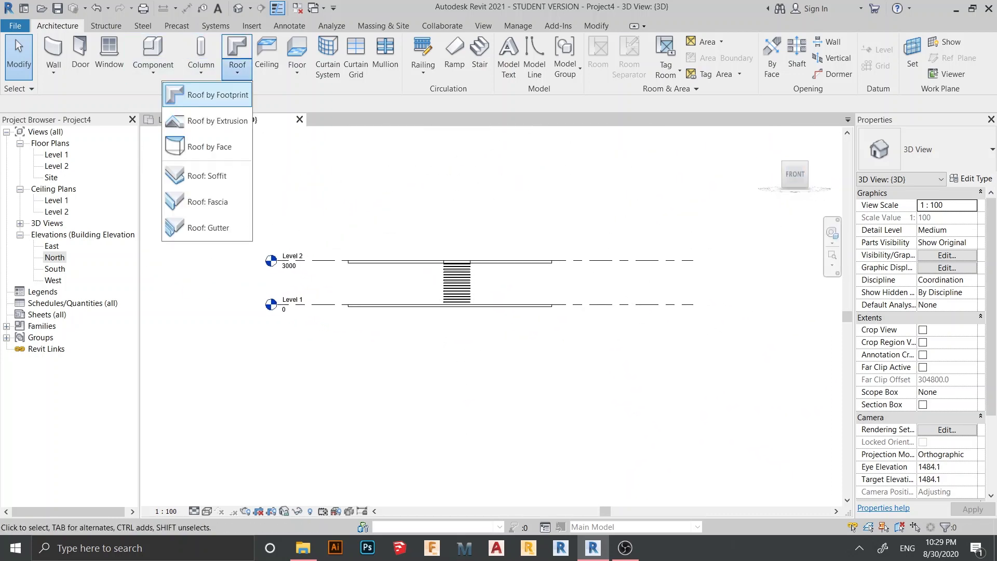
{"action": "left_click", "coordinate": [218, 121]}
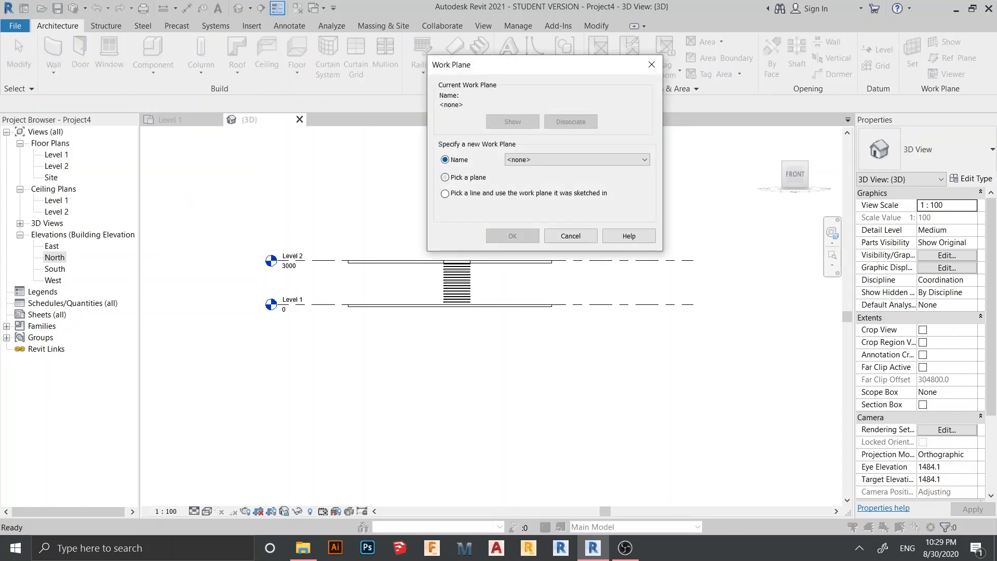
{"action": "left_click", "coordinate": [577, 159]}
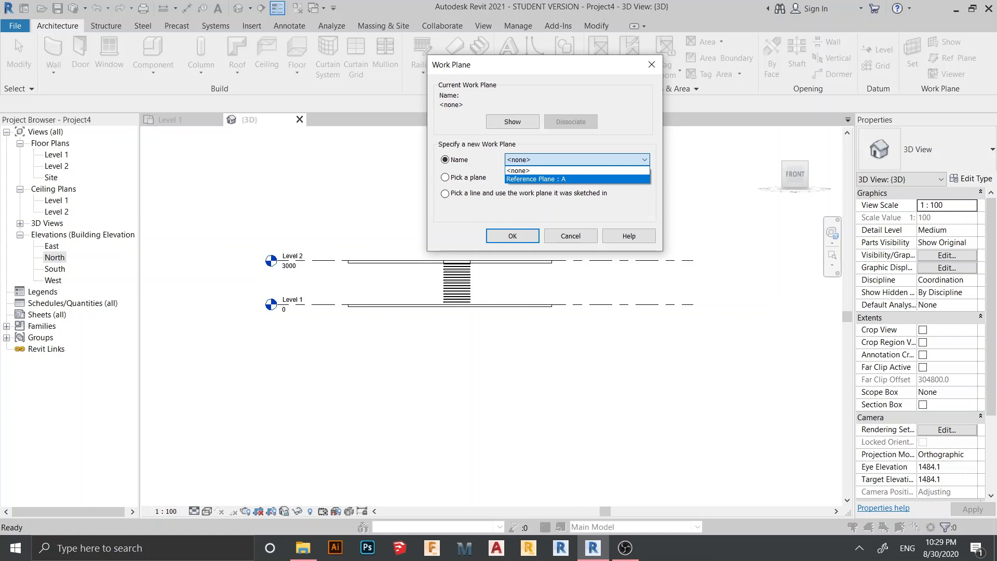
{"action": "key", "text": "Return"}
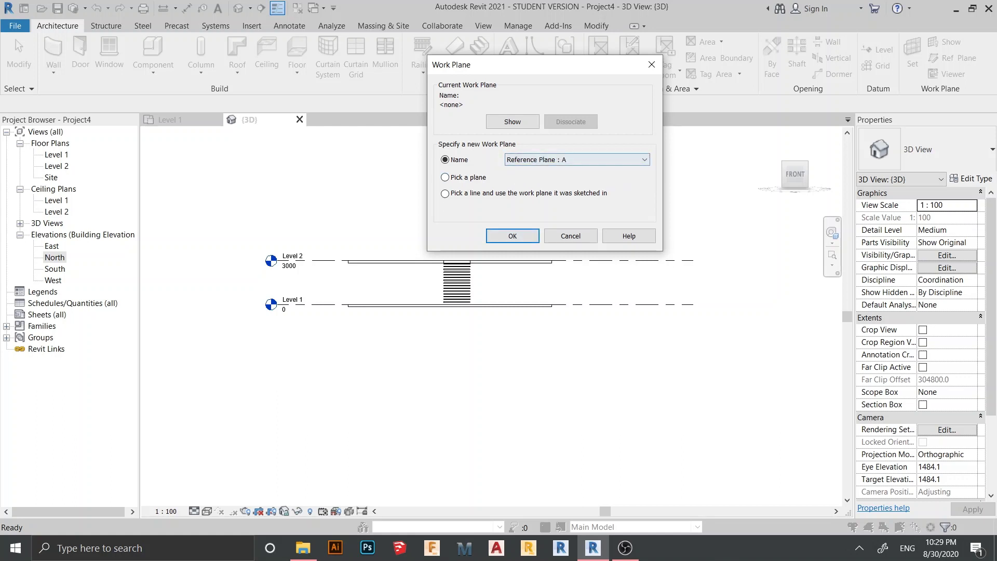
{"action": "key", "text": "Return"}
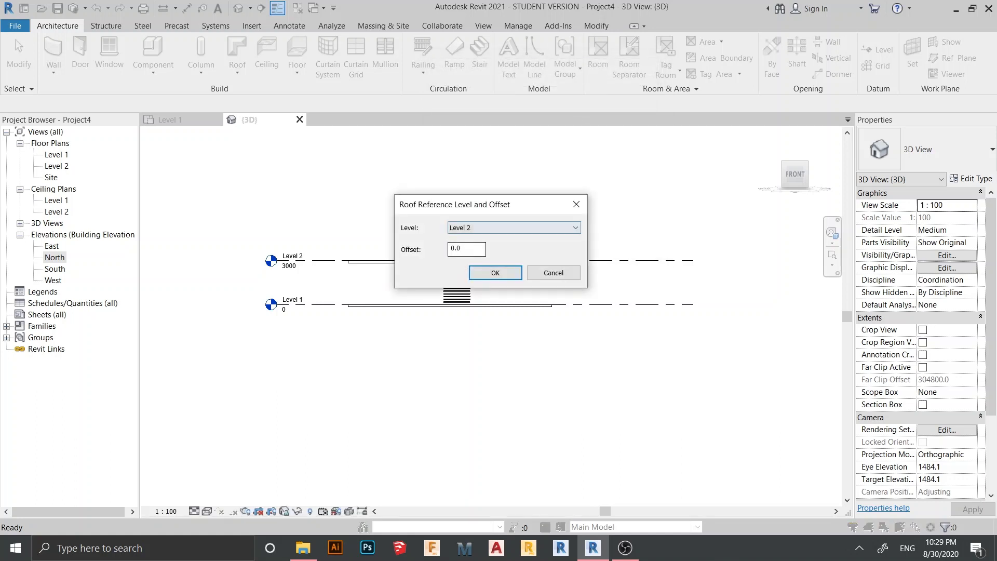
{"action": "key", "text": "Return"}
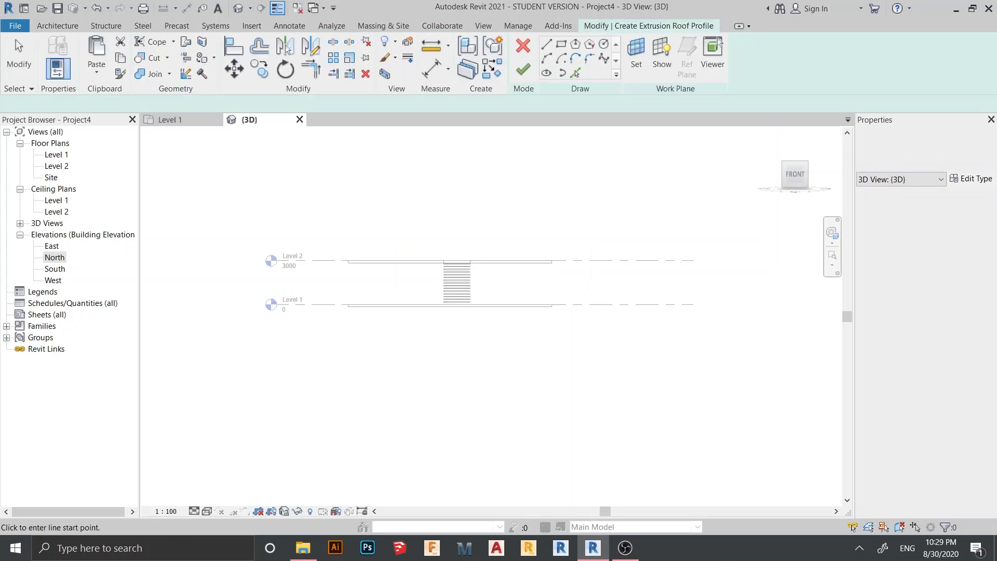
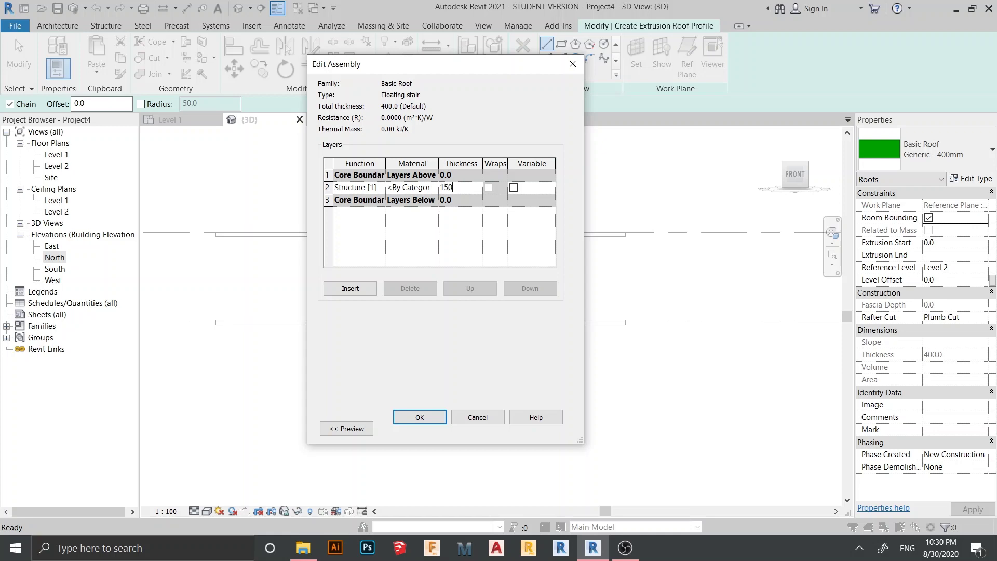
Create a new material for the roof type's 150 mm structure layer and rename it Floating stair
{"action": "left_click", "coordinate": [433, 187]}
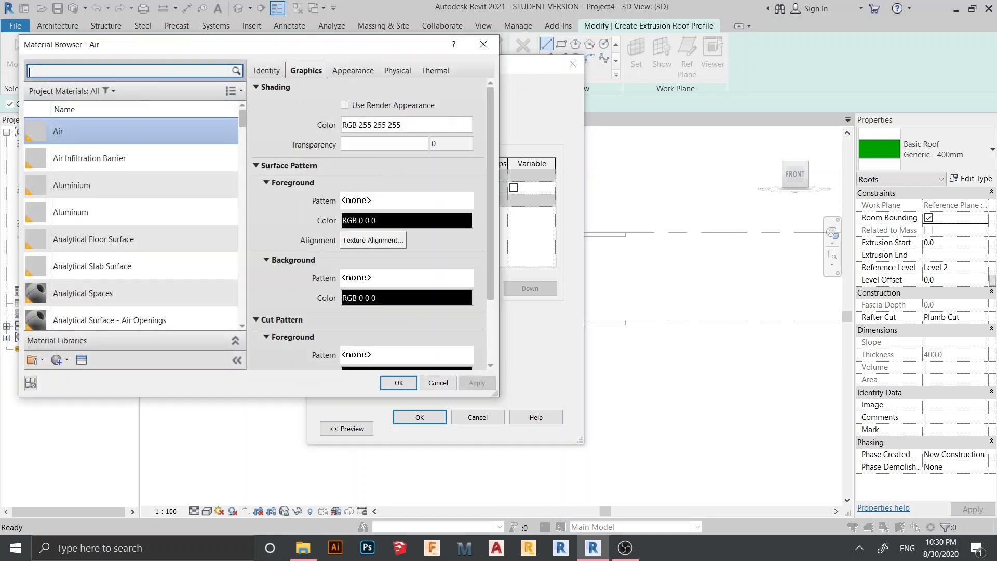
{"action": "left_click", "coordinate": [66, 359]}
{"action": "left_click", "coordinate": [78, 379]}
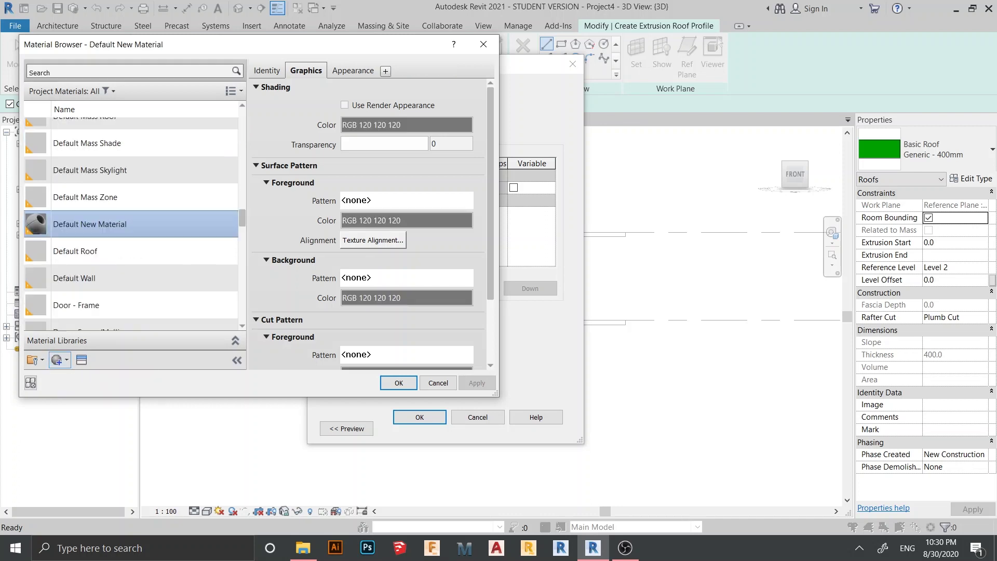
{"action": "right_click", "coordinate": [101, 214]}
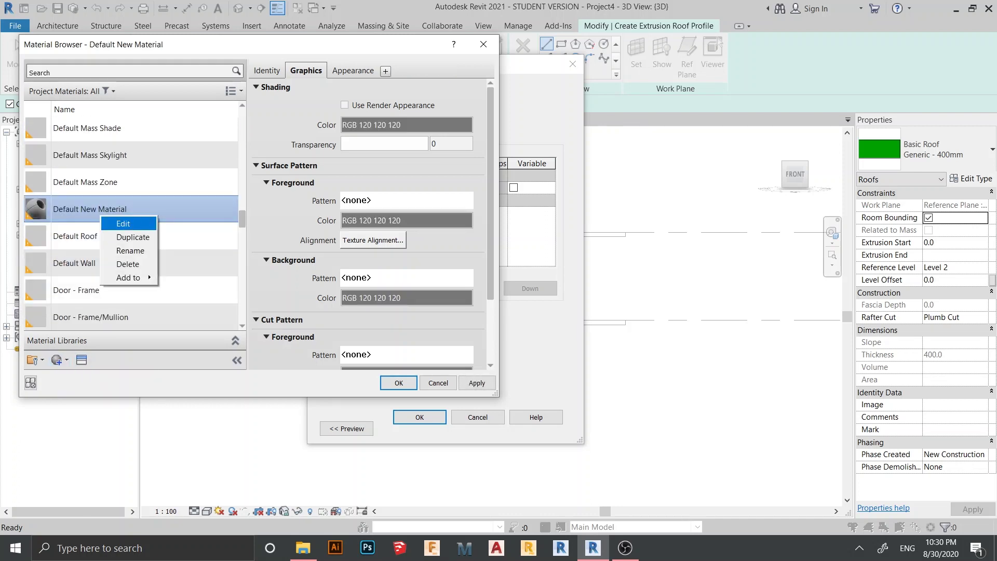
{"action": "left_click", "coordinate": [130, 251]}
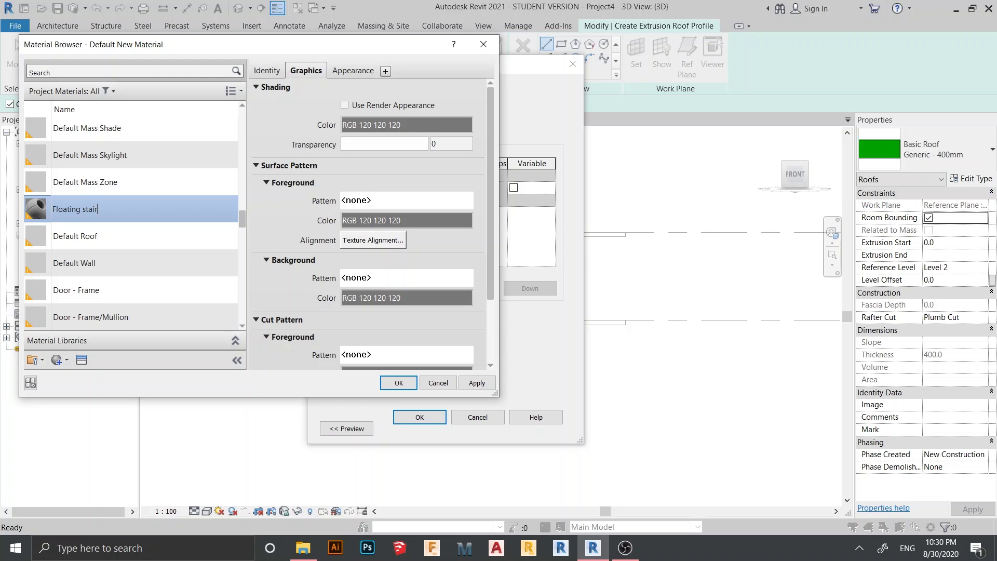
{"action": "key", "text": "Return"}
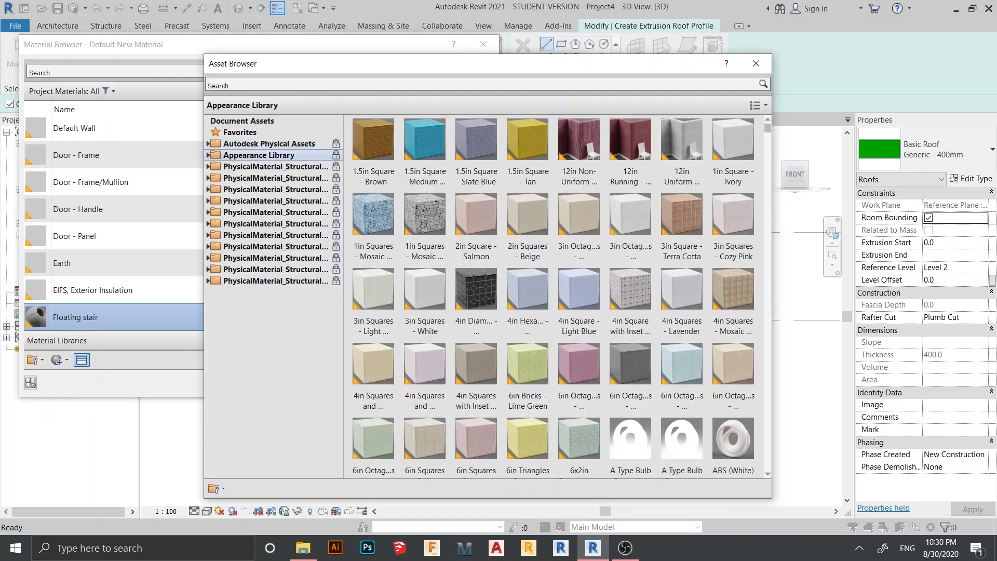
Assign the Birch - Natural Polished wood appearance to the Floating stair material and accept the roof assembly and type changes
{"action": "left_click", "coordinate": [208, 155]}
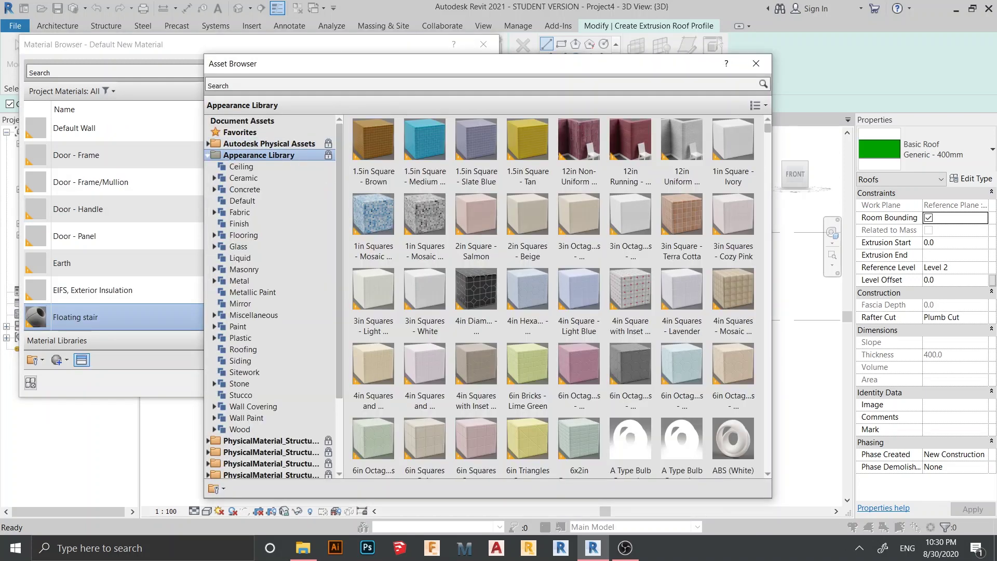
{"action": "left_click", "coordinate": [239, 428]}
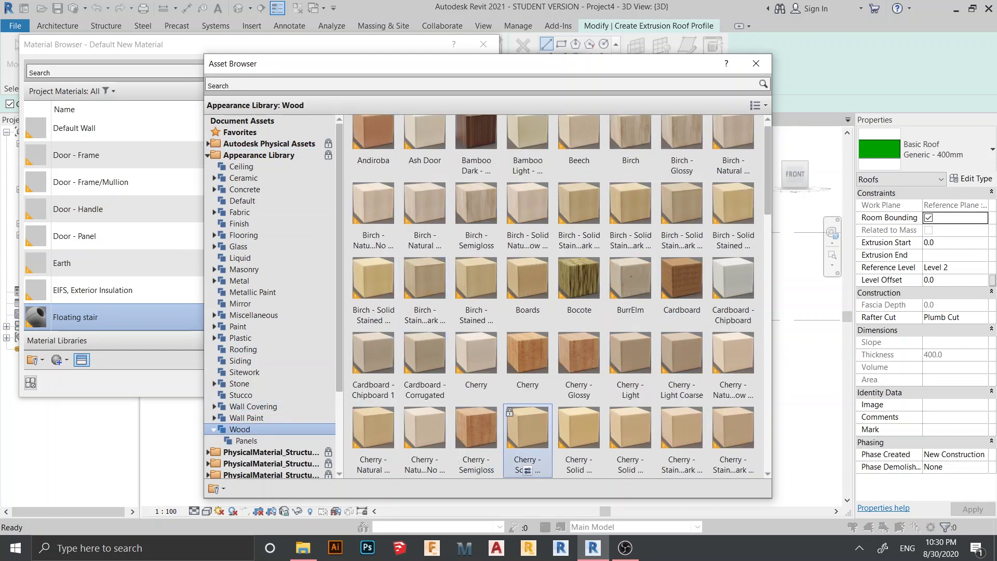
{"action": "scroll", "coordinate": [467, 441], "scroll_direction": "down", "scroll_amount": 1}
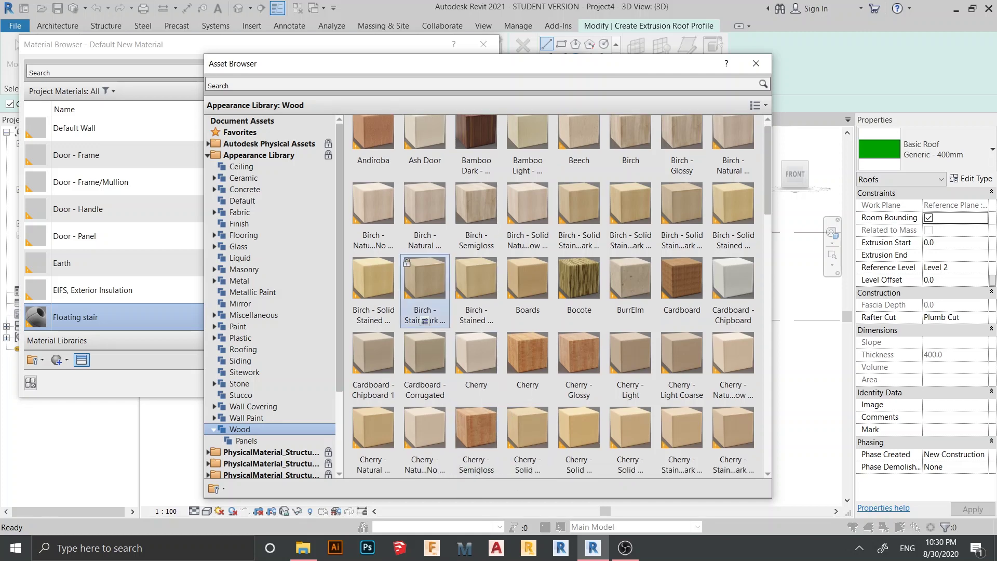
{"action": "scroll", "coordinate": [629, 296], "scroll_direction": "up", "scroll_amount": 1}
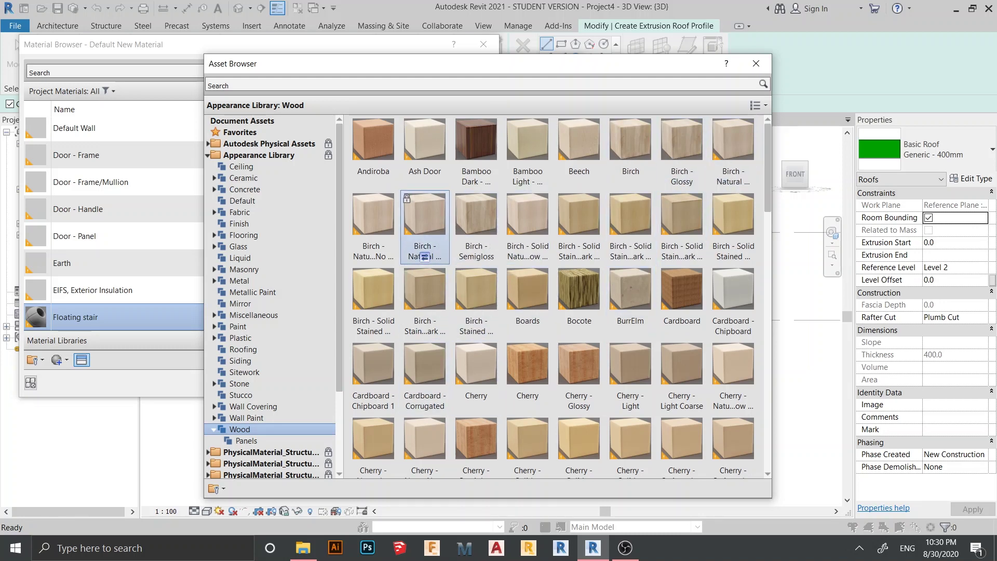
{"action": "left_click", "coordinate": [424, 257]}
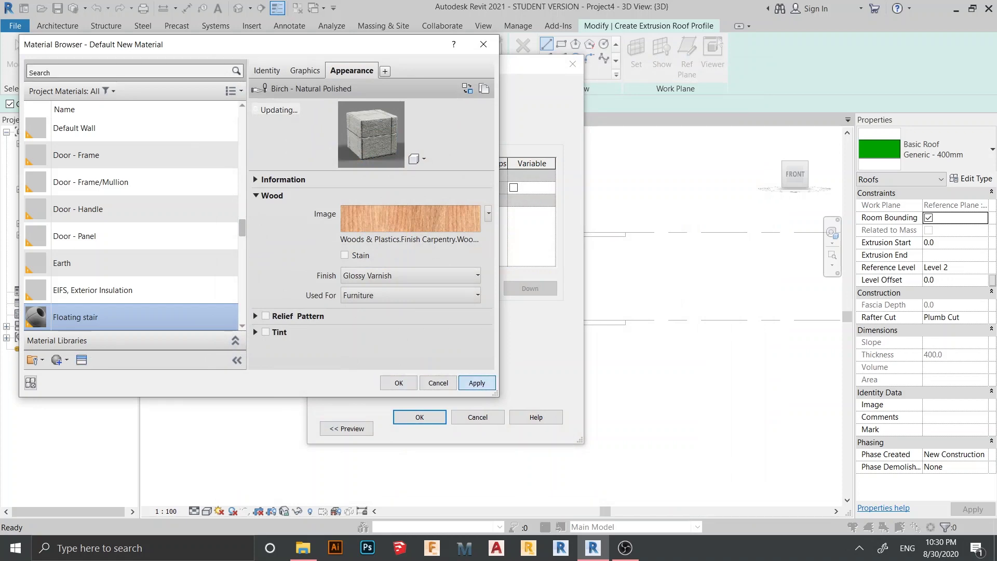
{"action": "left_click", "coordinate": [398, 382]}
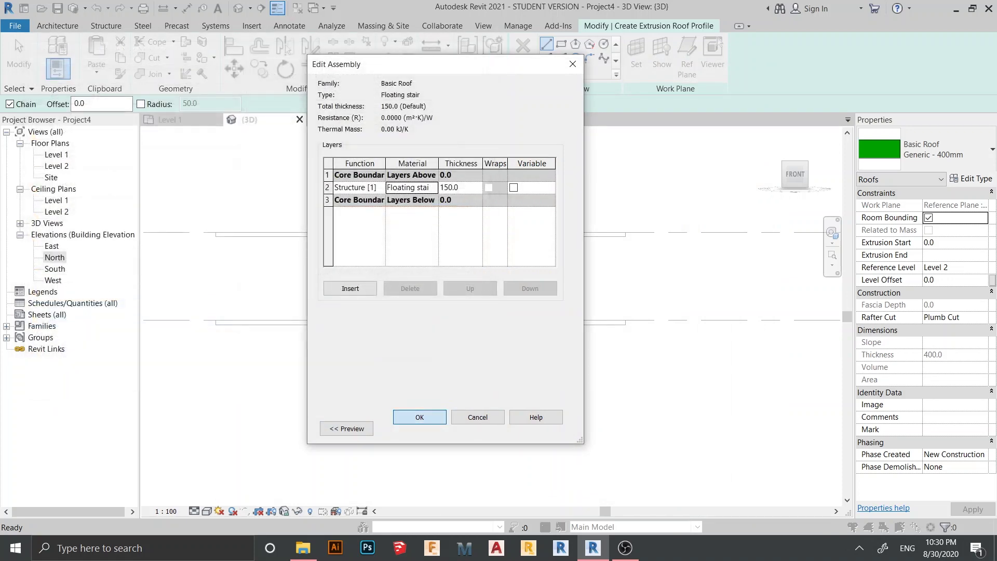
{"action": "key", "text": "Return"}
{"action": "key", "text": "Return"}
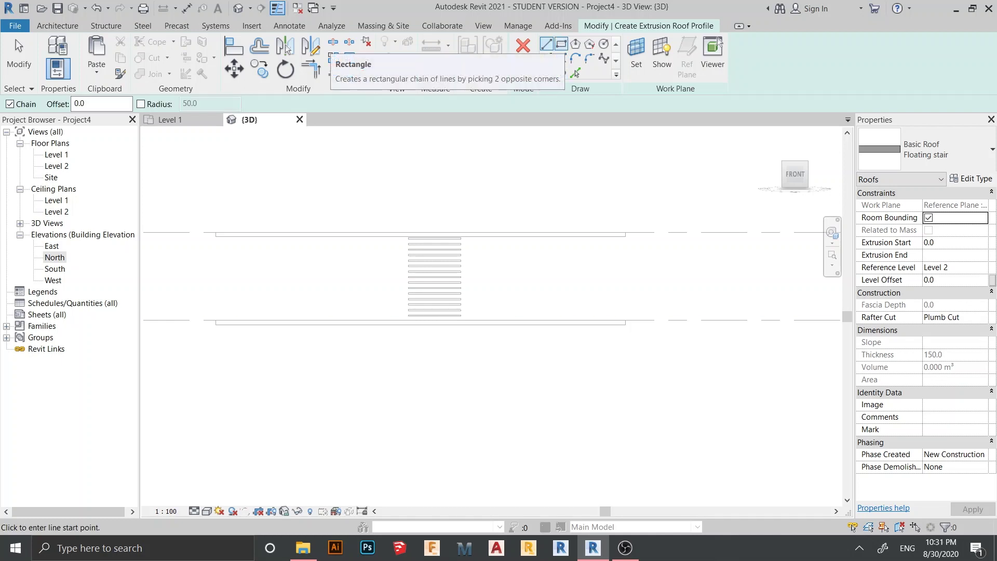
Sketch a rectangular roof profile as wide as the stair, about 2660 mm high, from the lowest tread's top to the upper floor's underside
{"action": "left_click", "coordinate": [561, 45]}
{"action": "scroll", "coordinate": [472, 269], "scroll_direction": "up", "scroll_amount": 4}
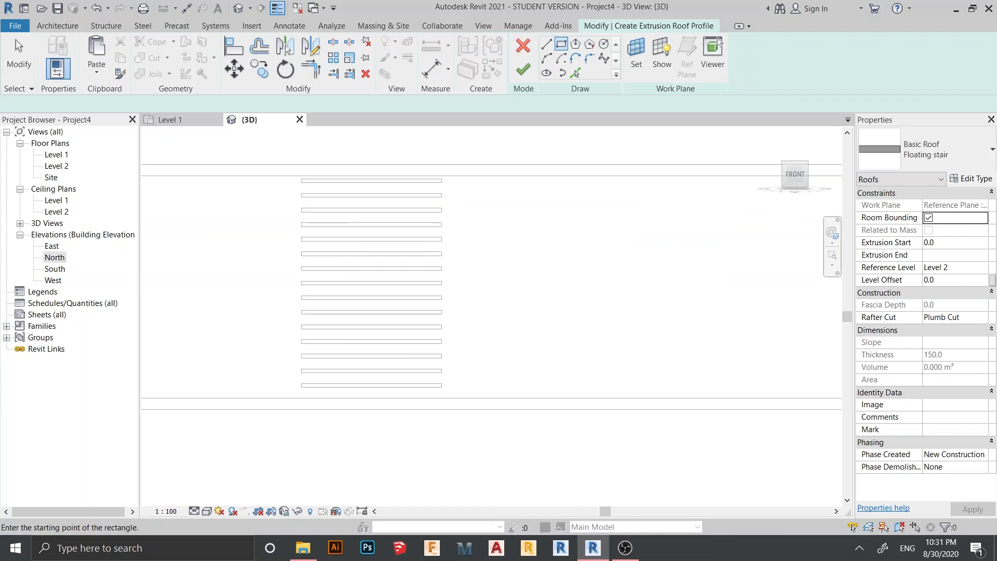
{"action": "scroll", "coordinate": [441, 386], "scroll_direction": "up", "scroll_amount": 2}
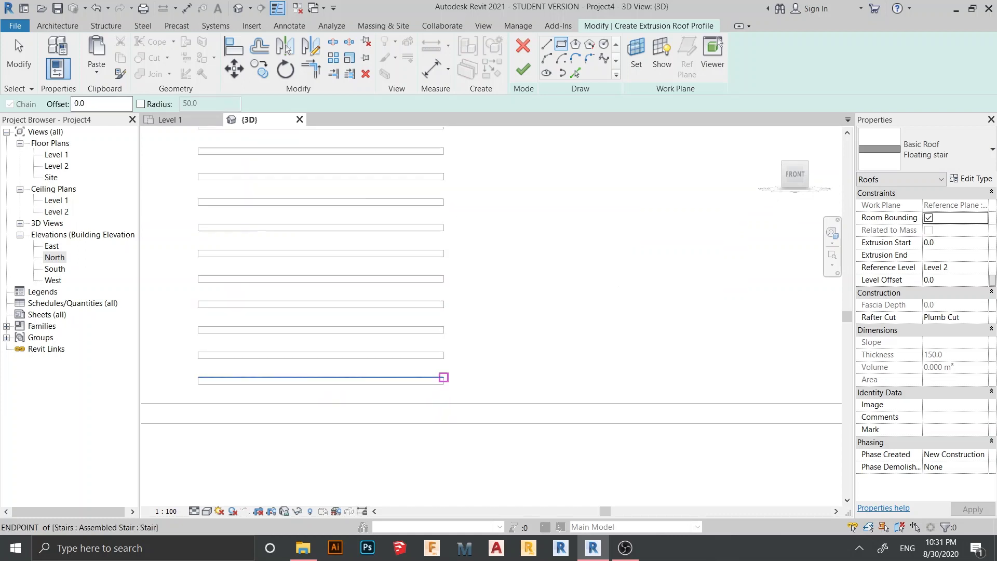
{"action": "left_click", "coordinate": [443, 377]}
{"action": "scroll", "coordinate": [308, 297], "scroll_direction": "down", "scroll_amount": 4}
{"action": "middle_click_drag", "start_coordinate": [275, 260], "coordinate": [368, 344]}
{"action": "scroll", "coordinate": [338, 239], "scroll_direction": "up", "scroll_amount": 3}
{"action": "left_click", "coordinate": [334, 207]}
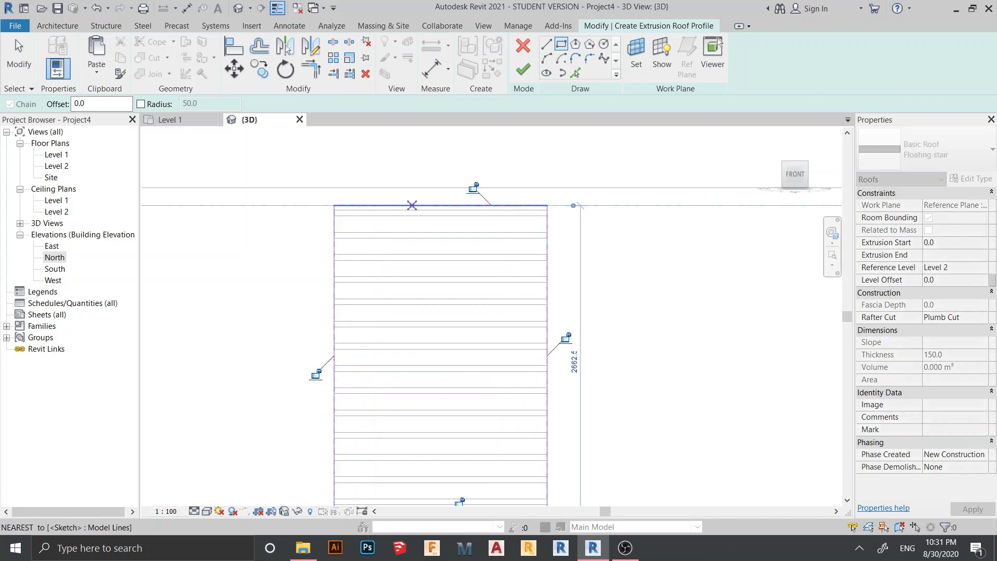
{"action": "key", "text": "Escape"}
{"action": "key", "text": "Escape"}
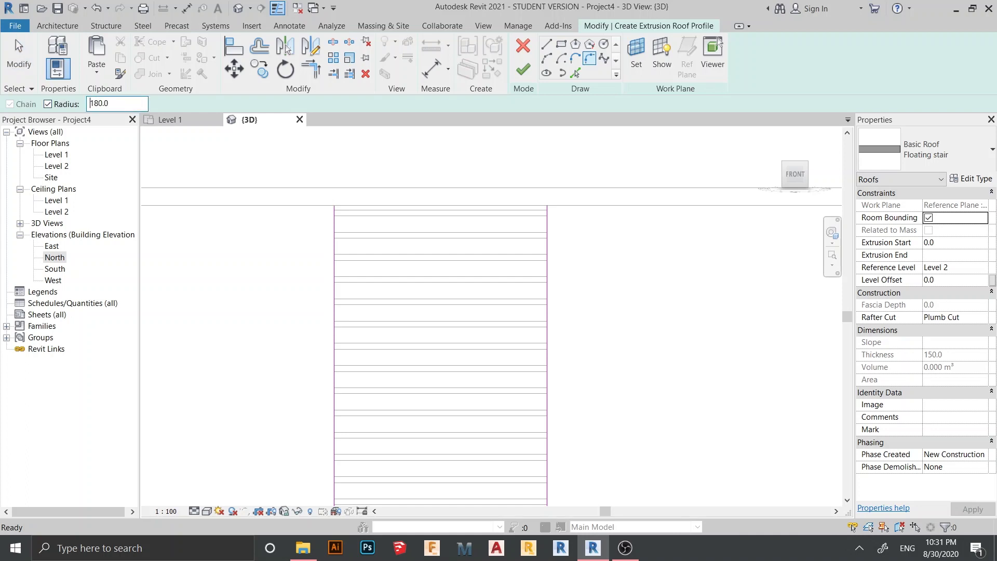
Fillet the lower-left corner of the rectangular profile with a 180 mm radius
{"action": "scroll", "coordinate": [283, 244], "scroll_direction": "down", "scroll_amount": 1}
{"action": "middle_click_drag", "start_coordinate": [327, 484], "coordinate": [335, 392]}
{"action": "scroll", "coordinate": [335, 392], "scroll_direction": "up", "scroll_amount": 2}
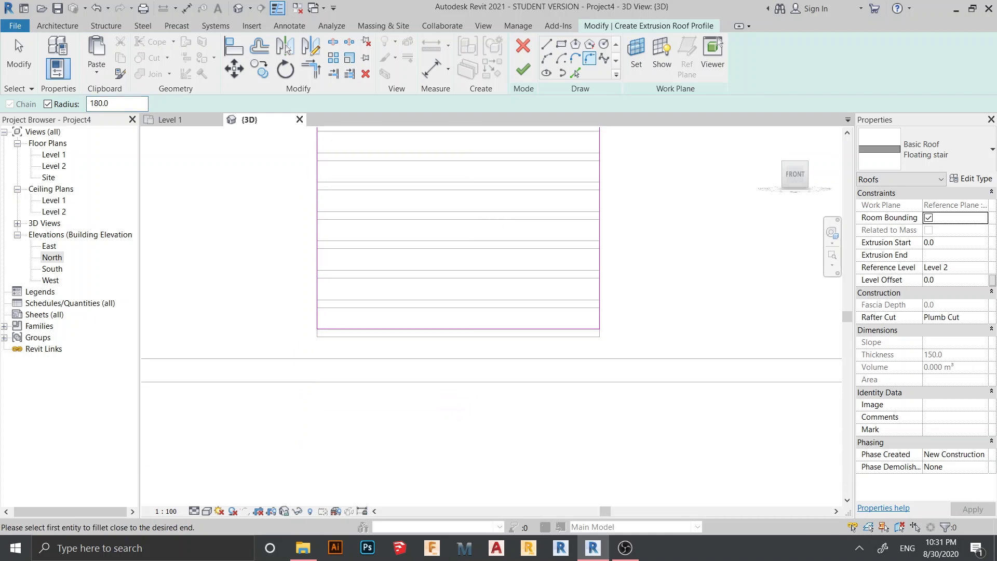
{"action": "left_click", "coordinate": [362, 328]}
{"action": "left_click", "coordinate": [317, 284]}
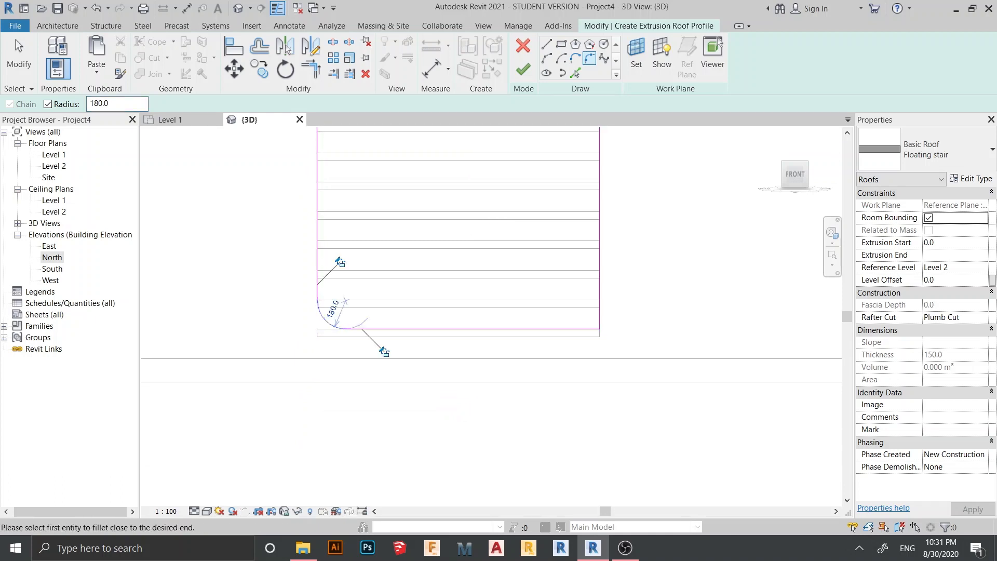
{"action": "scroll", "coordinate": [294, 313], "scroll_direction": "up", "scroll_amount": 3}
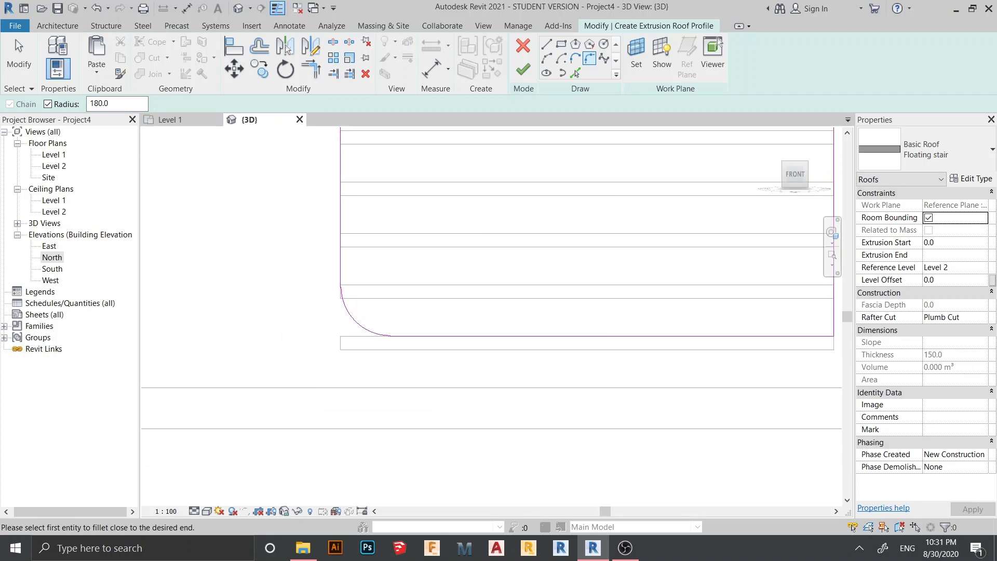
Fillet the lower-right corner of the rectangular profile with a 180 mm radius and finish the extruded roof sketch
{"action": "scroll", "coordinate": [423, 338], "scroll_direction": "down", "scroll_amount": 3}
{"action": "middle_click_drag", "start_coordinate": [423, 337], "coordinate": [279, 410]}
{"action": "left_click", "coordinate": [467, 412]}
{"action": "left_click", "coordinate": [502, 358]}
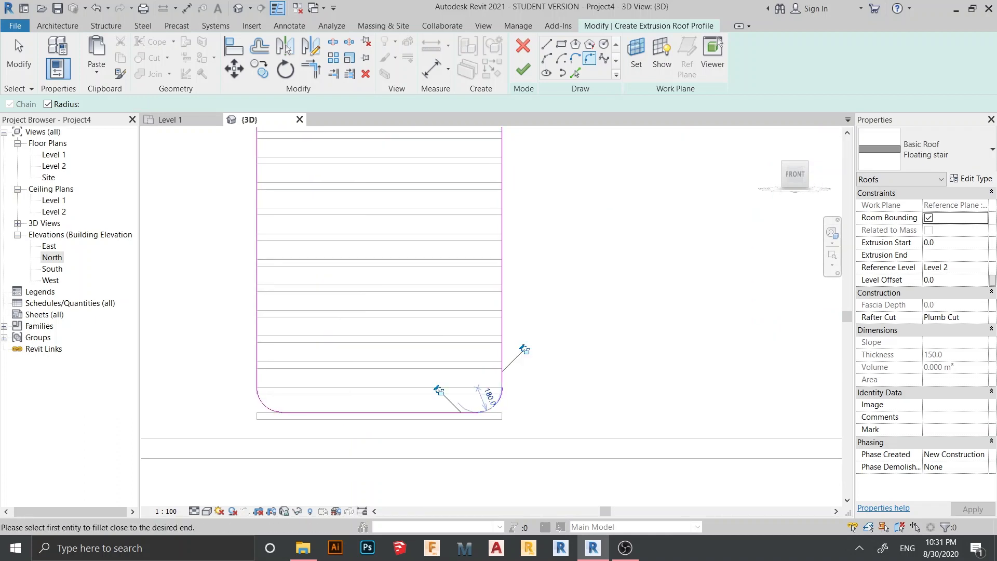
{"action": "key", "text": "Escape"}
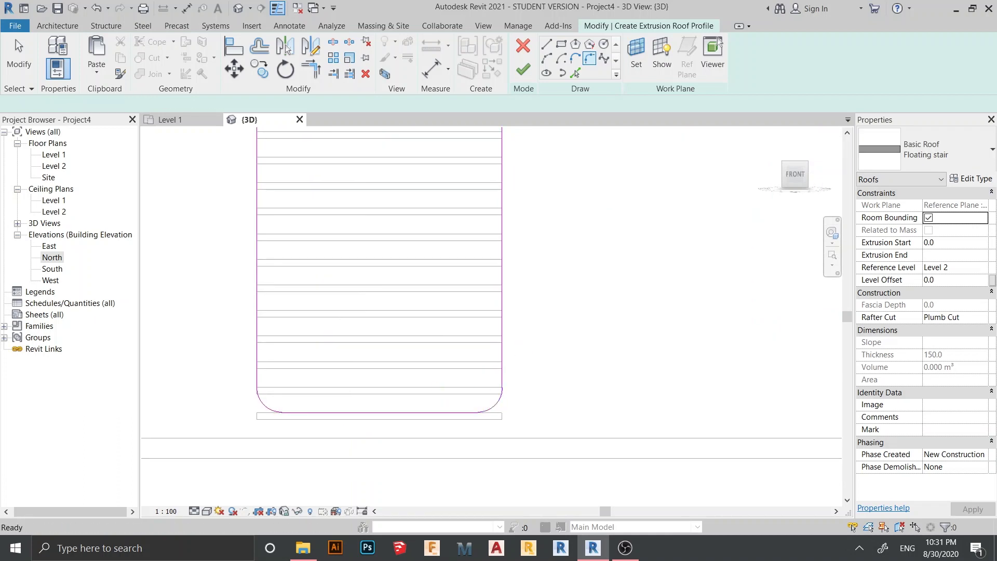
{"action": "scroll", "coordinate": [554, 366], "scroll_direction": "down", "scroll_amount": 5}
{"action": "middle_click_drag", "start_coordinate": [554, 366], "coordinate": [446, 364], "text": "shift"}
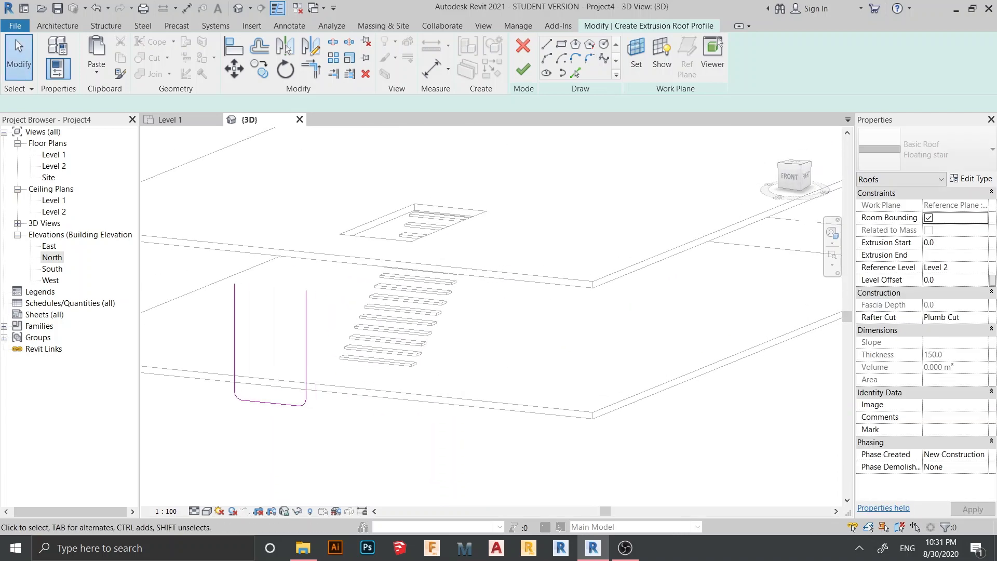
{"action": "left_click", "coordinate": [522, 69]}
Stretch both ends of the extruded roof to the lowest tread's front and back edges, making it 250 mm deep
{"action": "scroll", "coordinate": [565, 330], "scroll_direction": "down", "scroll_amount": 2}
{"action": "middle_click_drag", "start_coordinate": [565, 330], "coordinate": [409, 334], "text": "shift"}
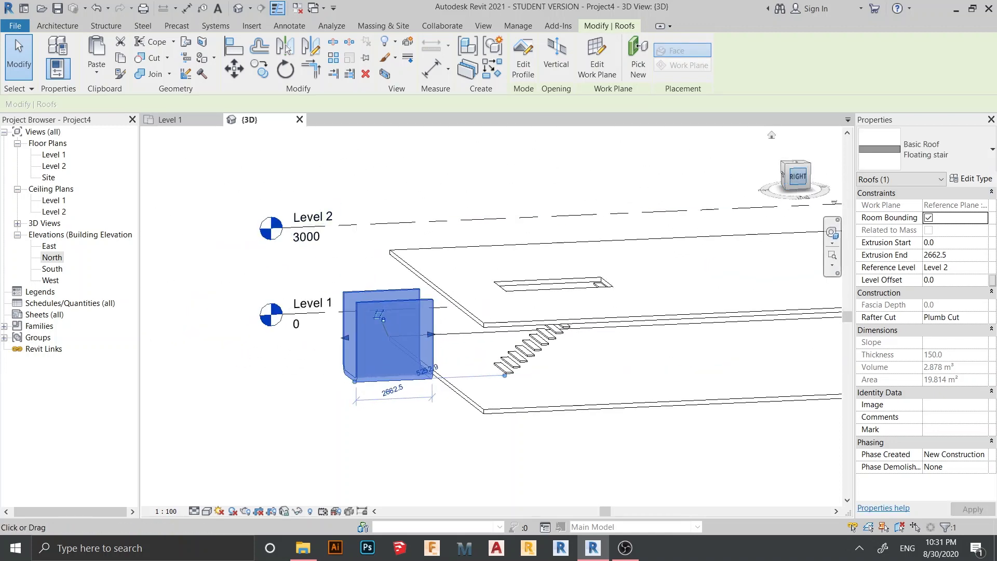
{"action": "left_click", "coordinate": [798, 176]}
{"action": "scroll", "coordinate": [545, 327], "scroll_direction": "down", "scroll_amount": 3}
{"action": "middle_click_drag", "start_coordinate": [545, 327], "coordinate": [214, 303]}
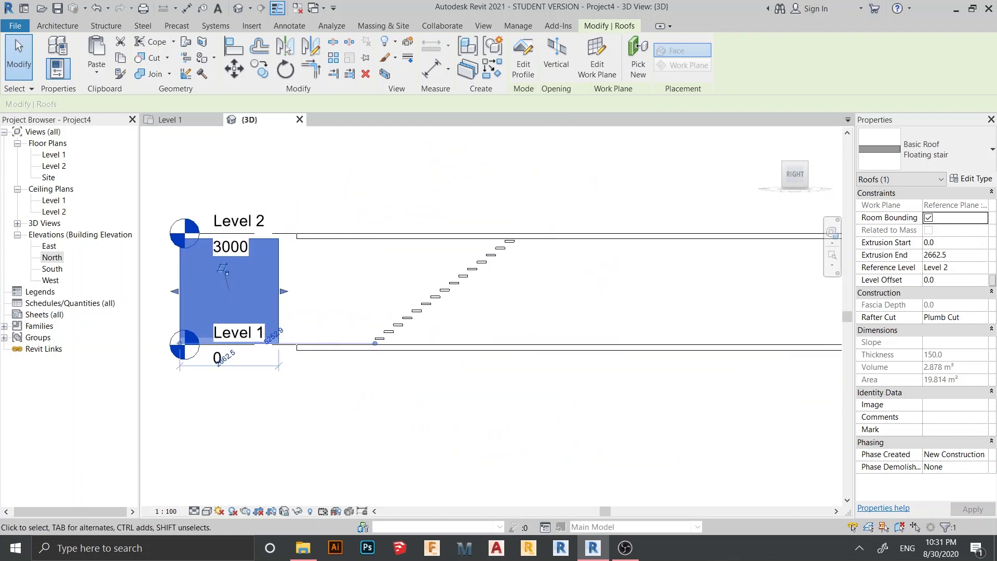
{"action": "left_click_drag", "start_coordinate": [375, 342], "coordinate": [387, 332]}
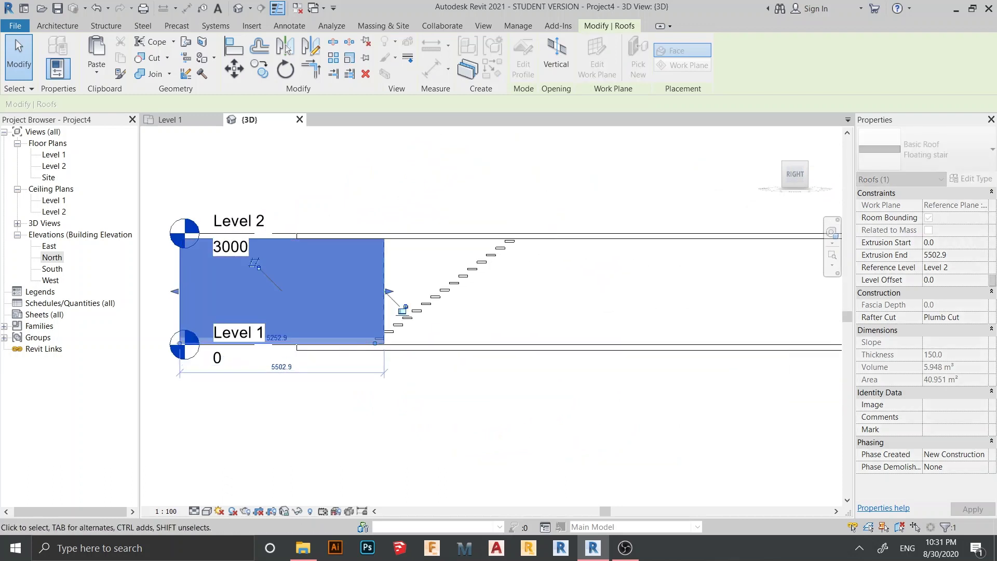
{"action": "left_click_drag", "start_coordinate": [175, 291], "coordinate": [262, 291]}
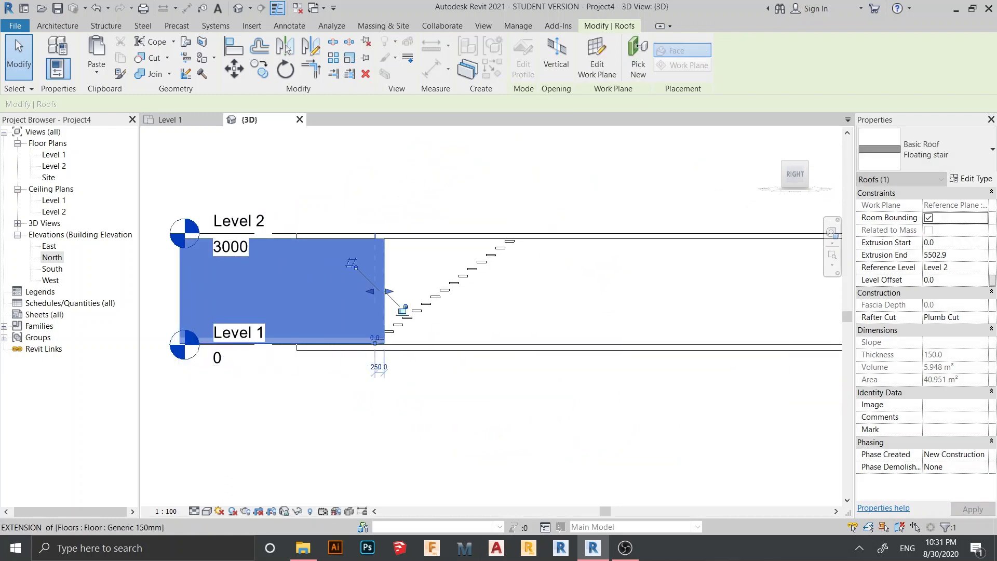
{"action": "scroll", "coordinate": [385, 339], "scroll_direction": "up", "scroll_amount": 6}
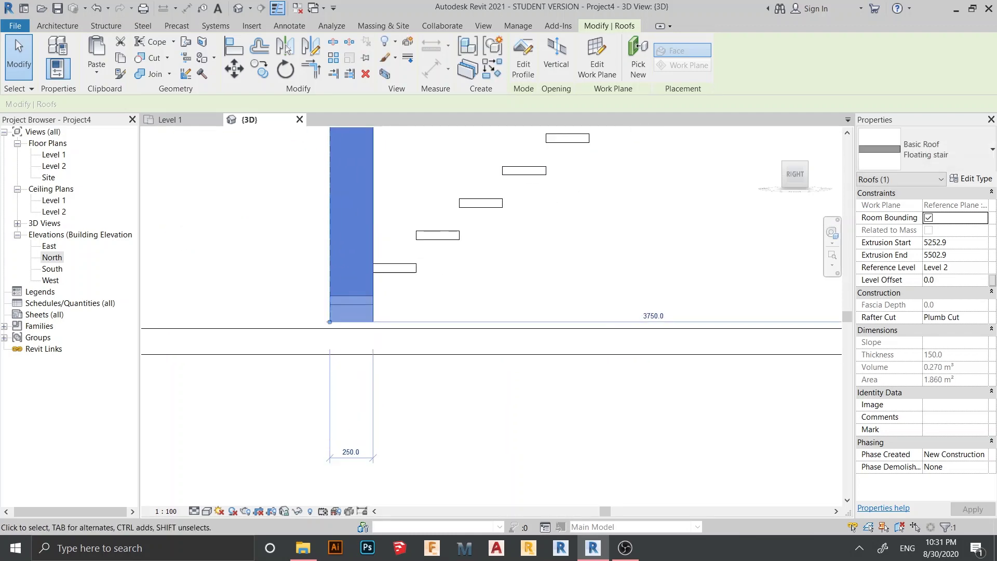
Move the roof frame straight up in the front view so its bottom edge meets the underside of the second tread
{"action": "scroll", "coordinate": [434, 416], "scroll_direction": "down", "scroll_amount": 3}
{"action": "key", "text": "Escape"}
{"action": "scroll", "coordinate": [384, 195], "scroll_direction": "down", "scroll_amount": 4}
{"action": "middle_click_drag", "start_coordinate": [384, 195], "coordinate": [514, 213], "text": "shift"}
{"action": "scroll", "coordinate": [415, 259], "scroll_direction": "up", "scroll_amount": 1}
{"action": "middle_click_drag", "start_coordinate": [416, 260], "coordinate": [597, 320]}
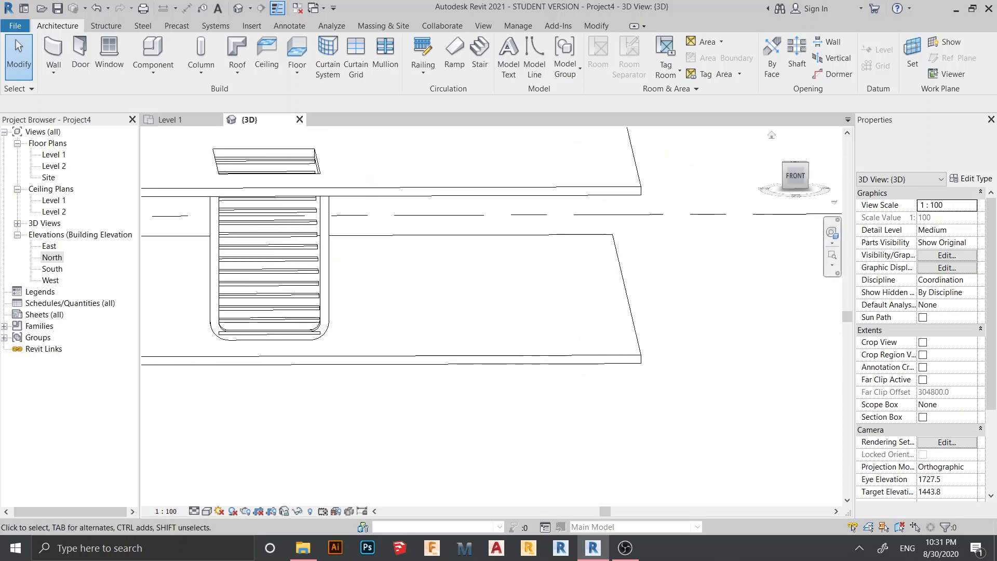
{"action": "left_click", "coordinate": [794, 174]}
{"action": "scroll", "coordinate": [320, 301], "scroll_direction": "up", "scroll_amount": 10}
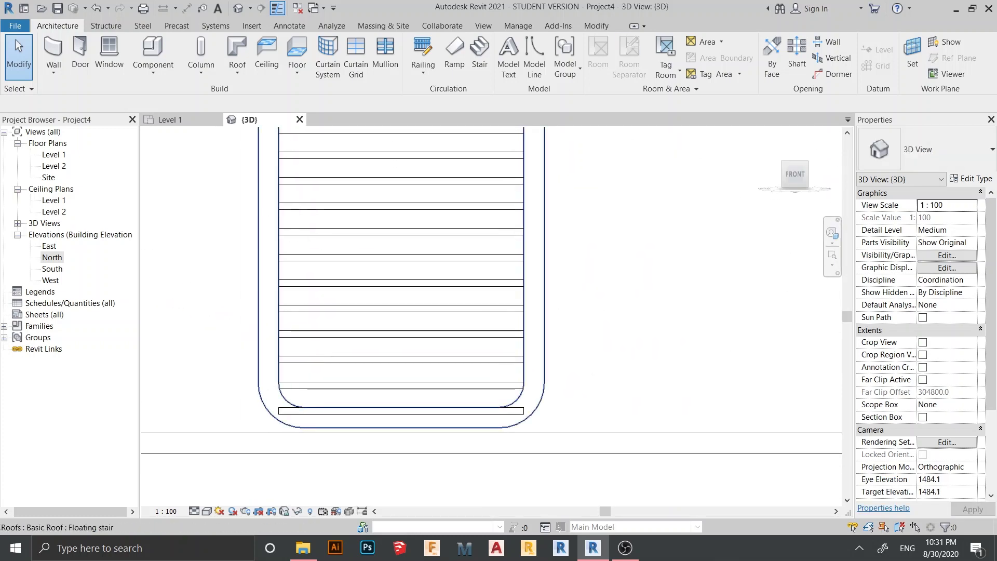
{"action": "left_click", "coordinate": [373, 208]}
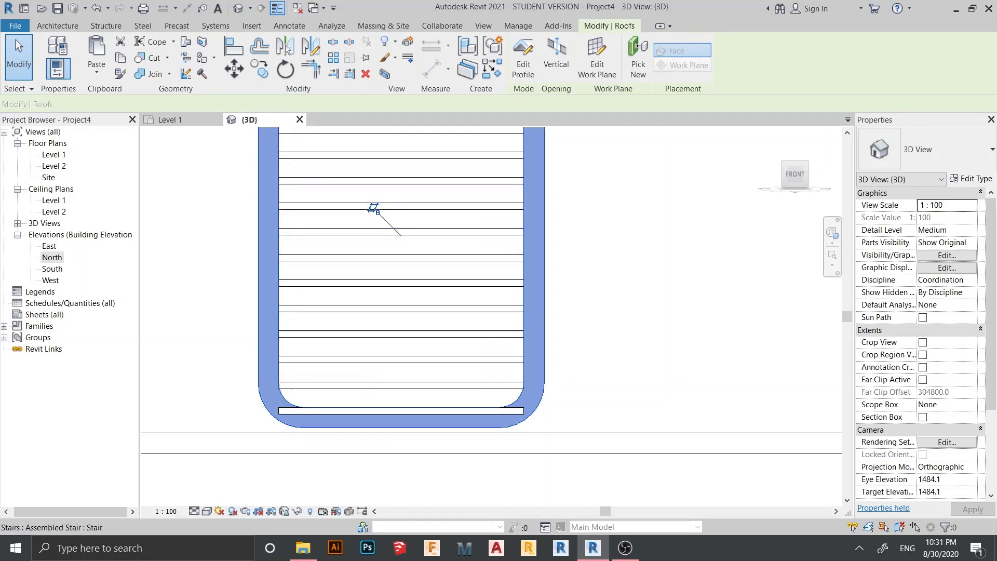
{"action": "key", "text": "m"}
{"action": "key", "text": "v"}
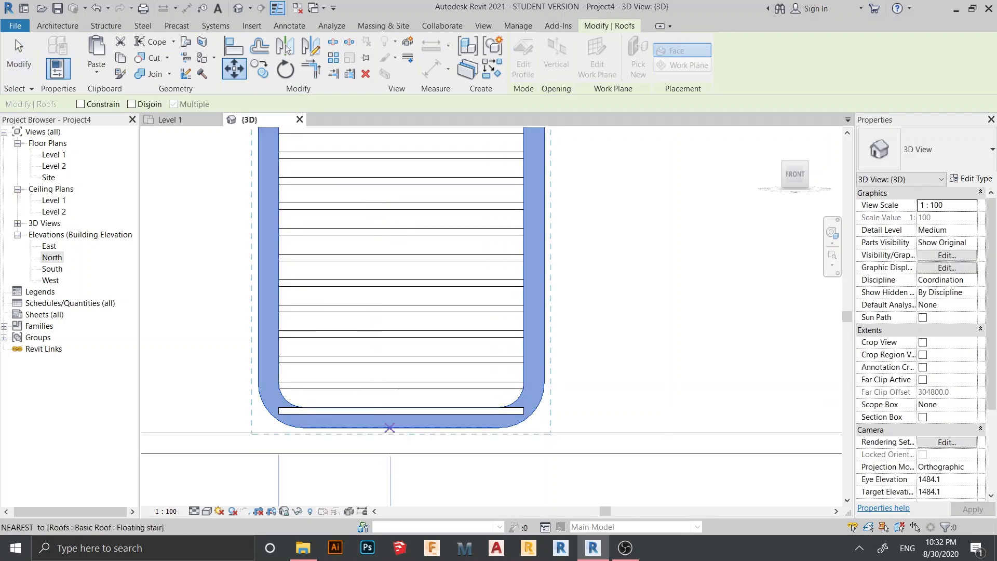
{"action": "left_click", "coordinate": [401, 427]}
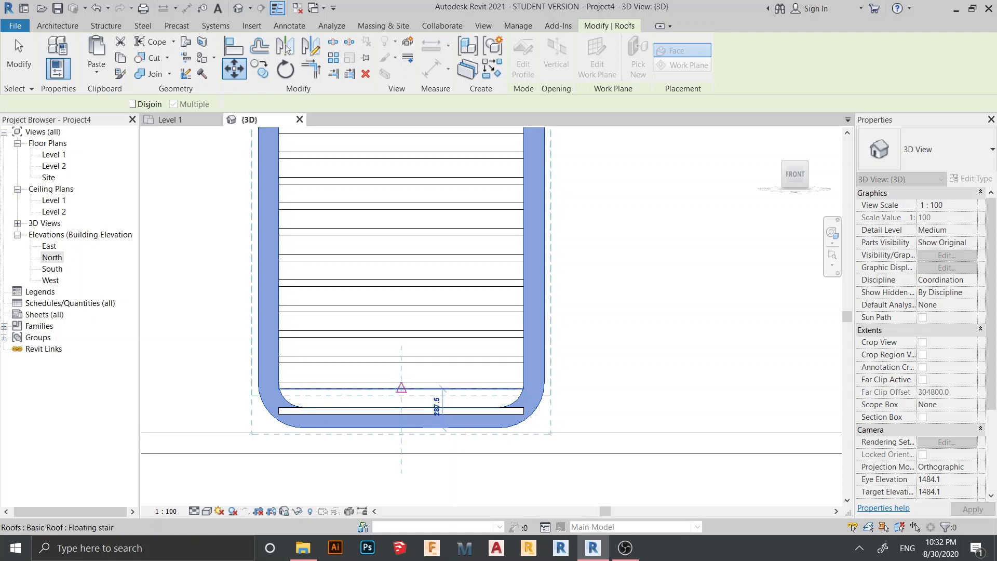
{"action": "left_click", "coordinate": [401, 388]}
Align the frame's bottom edge with the top of the lowest tread
{"action": "key", "text": "a"}
{"action": "key", "text": "l"}
{"action": "scroll", "coordinate": [403, 449], "scroll_direction": "up", "scroll_amount": 2}
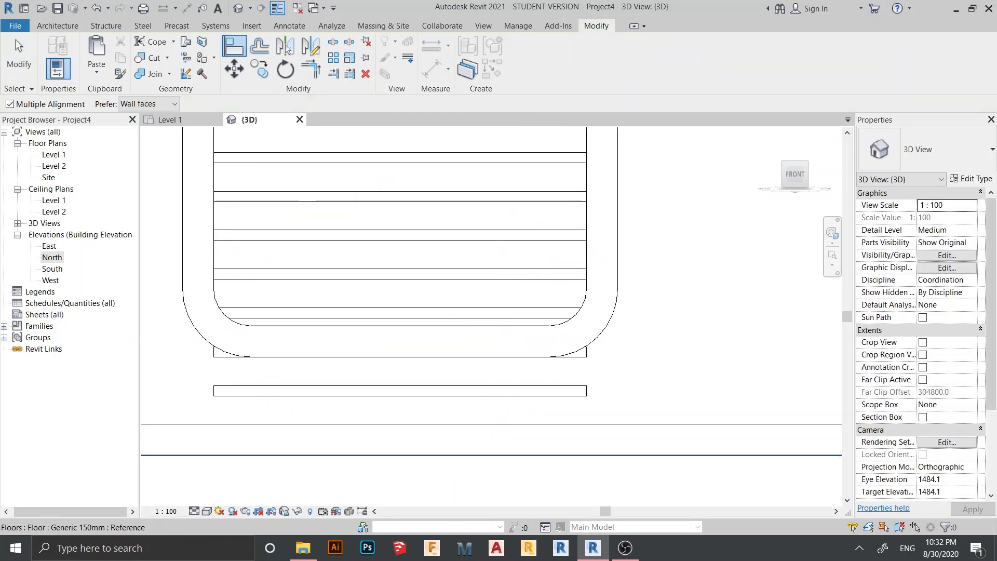
{"action": "left_click", "coordinate": [402, 385]}
{"action": "left_click", "coordinate": [402, 356]}
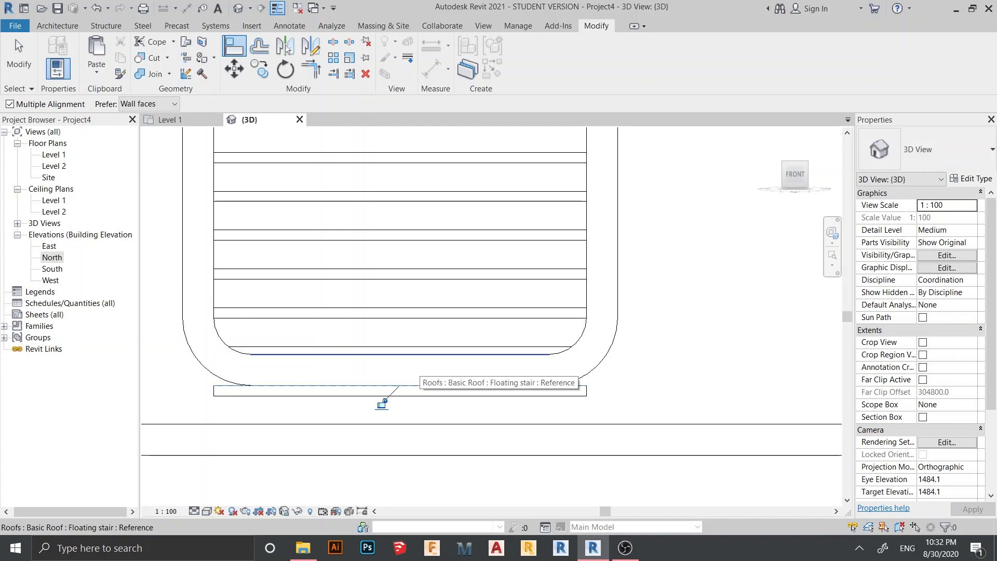
{"action": "key", "text": "Escape"}
{"action": "key", "text": "Escape"}
Examine how the frame's vertical legs meet the upper floor and its stair opening
{"action": "scroll", "coordinate": [418, 364], "scroll_direction": "down", "scroll_amount": 2}
{"action": "middle_click_drag", "start_coordinate": [418, 364], "coordinate": [373, 431], "text": "shift"}
{"action": "scroll", "coordinate": [491, 315], "scroll_direction": "down", "scroll_amount": 2}
{"action": "middle_click_drag", "start_coordinate": [395, 290], "coordinate": [394, 340], "text": "shift"}
{"action": "scroll", "coordinate": [366, 228], "scroll_direction": "up", "scroll_amount": 2}
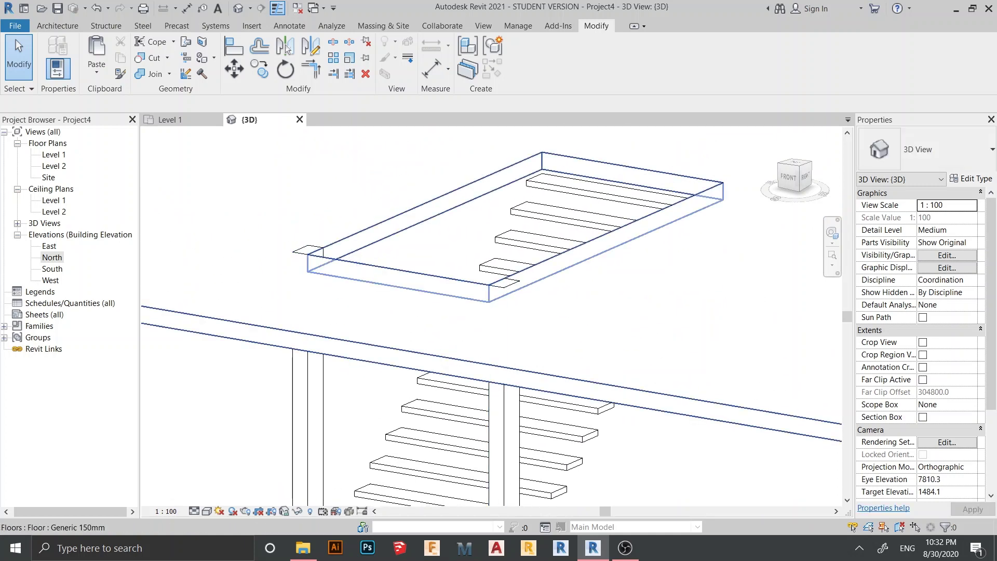
{"action": "scroll", "coordinate": [459, 290], "scroll_direction": "down", "scroll_amount": 2}
{"action": "left_click", "coordinate": [788, 177]}
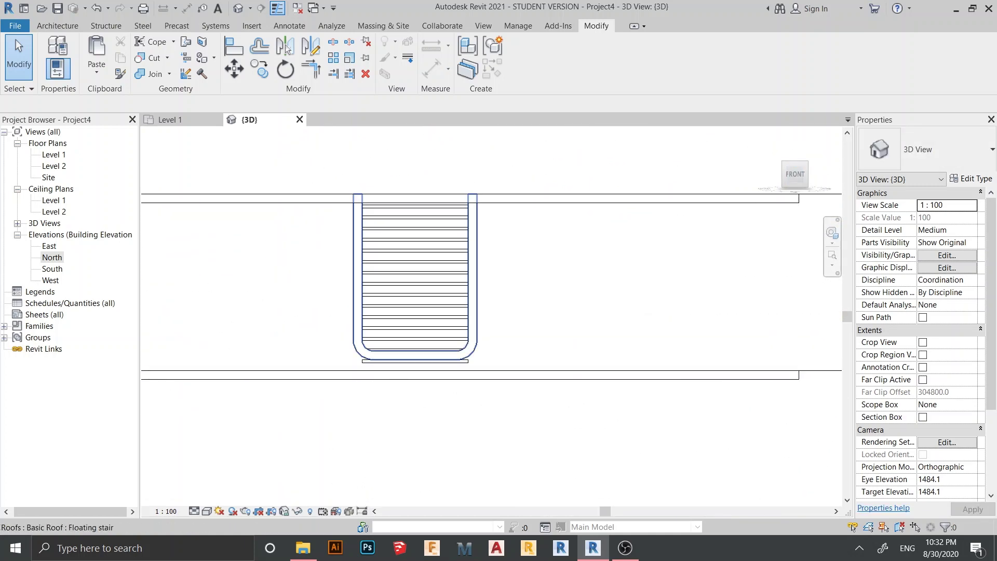
{"action": "left_click", "coordinate": [387, 248]}
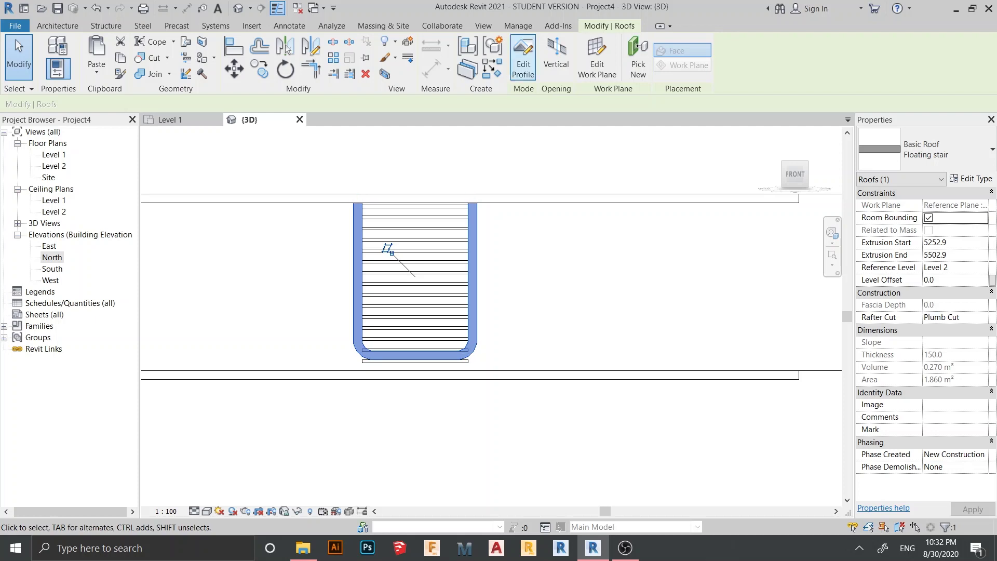
{"action": "key", "text": "Escape"}
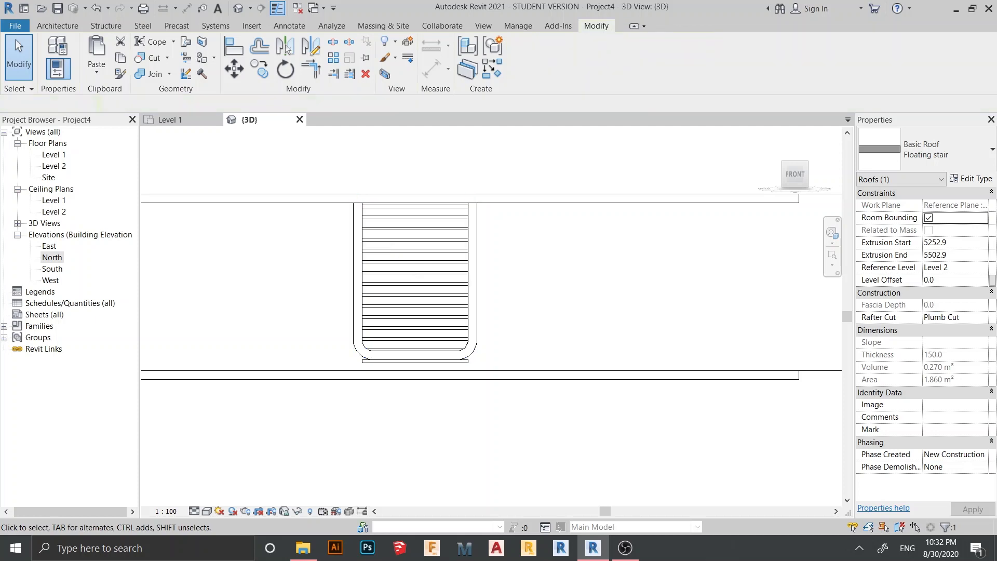
Edit the frame's profile, align the upper ends of both legs with the upper floor's underside, and finish the edit
{"action": "double_click", "coordinate": [472, 260]}
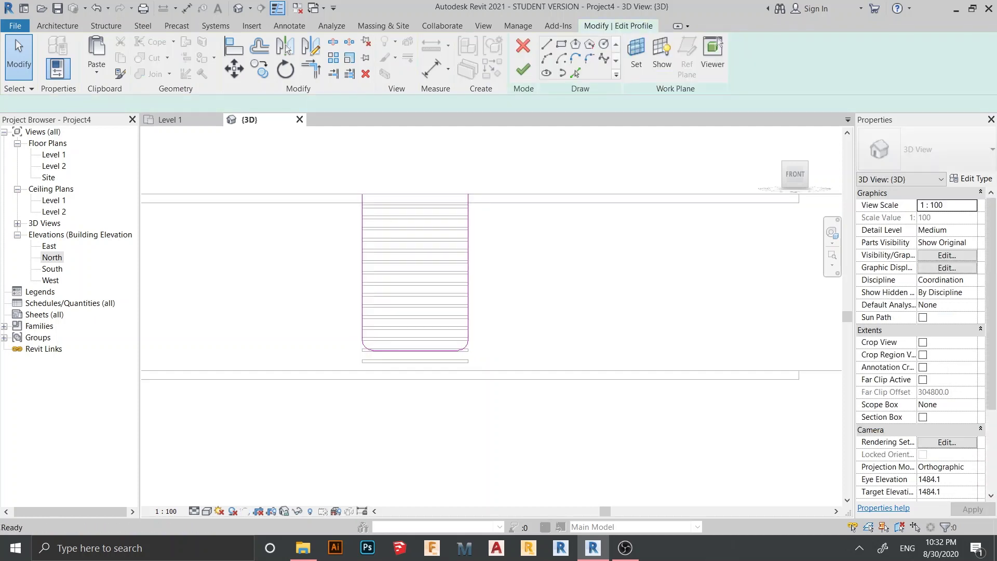
{"action": "middle_click_drag", "start_coordinate": [360, 206], "coordinate": [408, 235]}
{"action": "scroll", "coordinate": [409, 235], "scroll_direction": "up", "scroll_amount": 3}
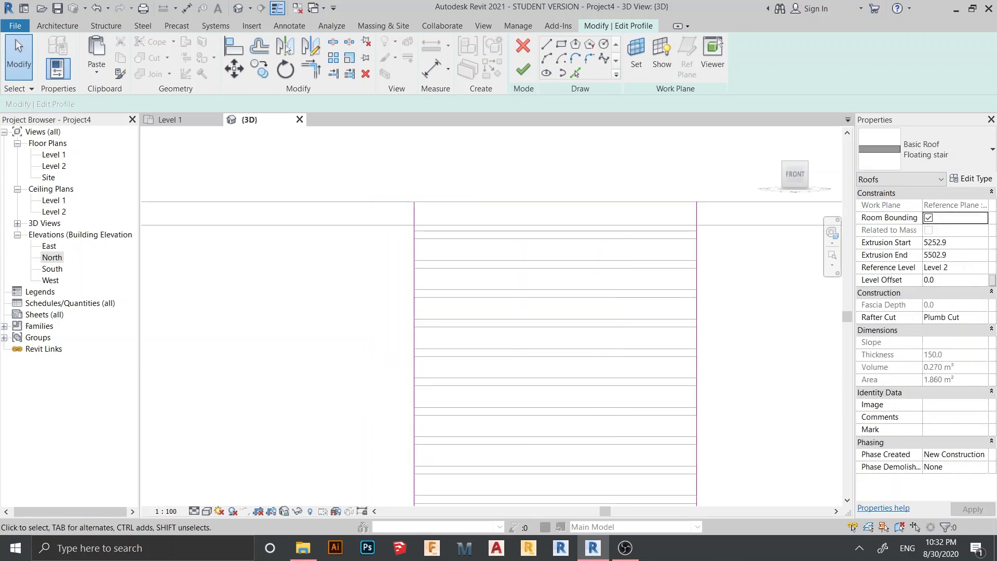
{"action": "key", "text": "a"}
{"action": "key", "text": "l"}
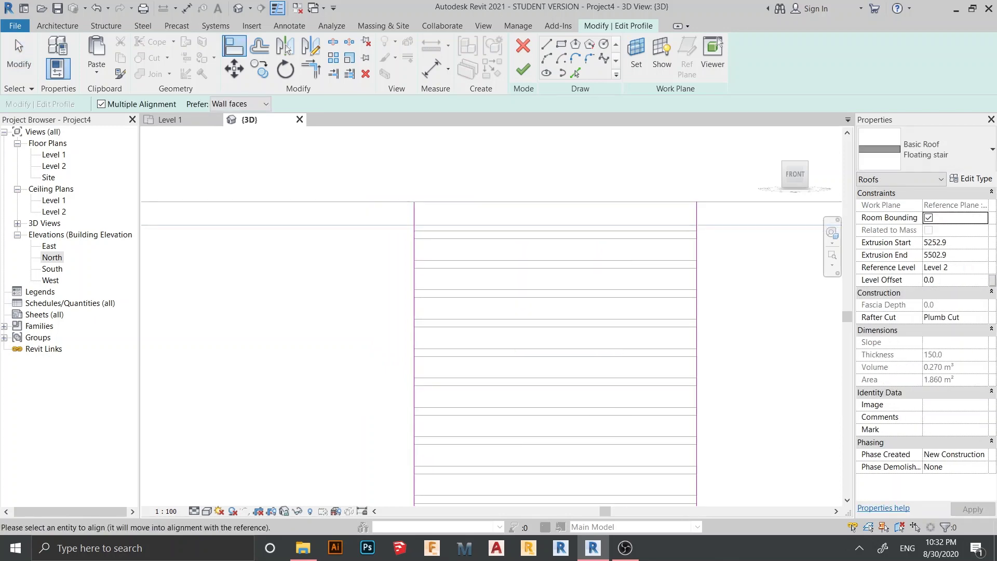
{"action": "left_click", "coordinate": [414, 201]}
{"action": "left_click", "coordinate": [696, 202]}
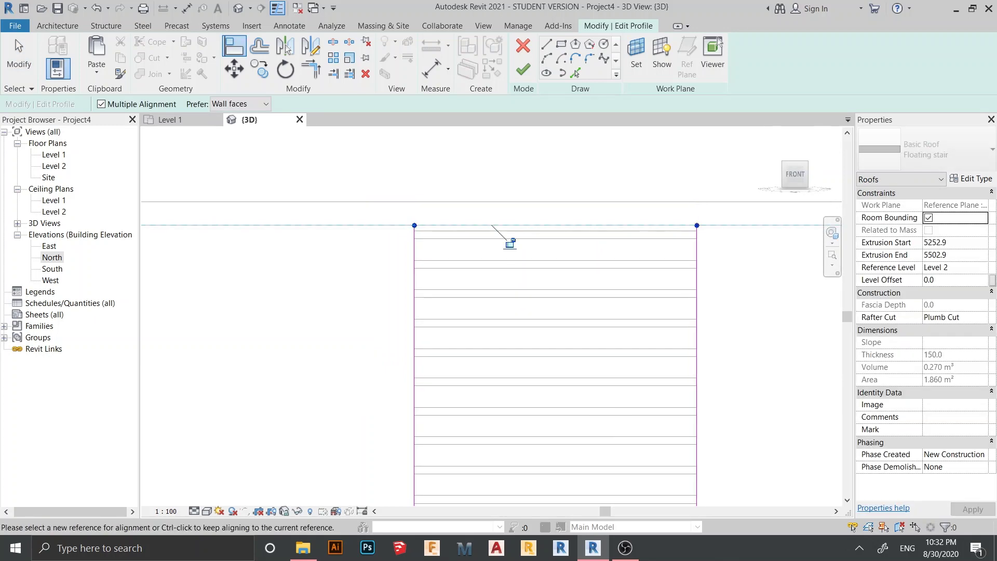
{"action": "key", "text": "Escape"}
{"action": "key", "text": "Escape"}
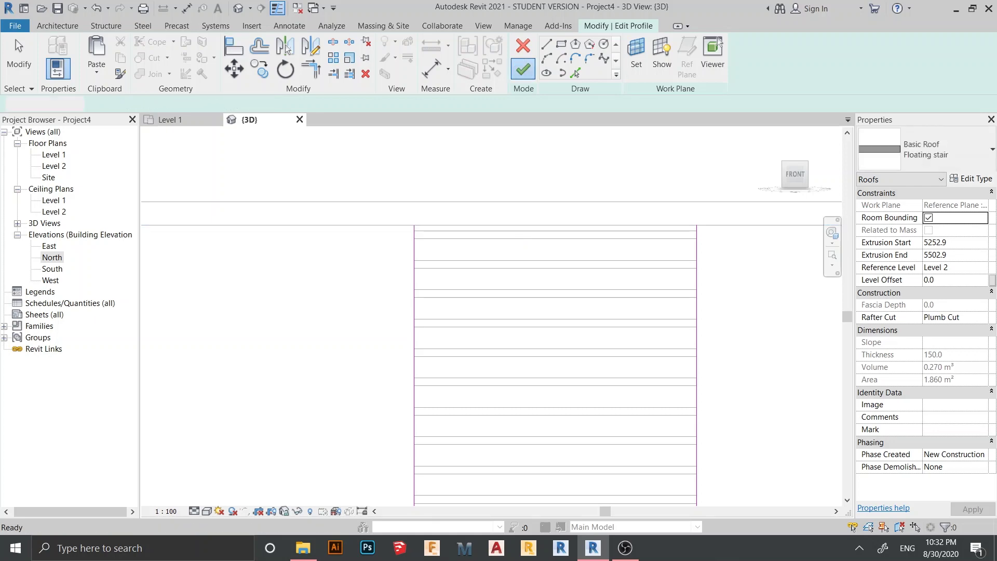
{"action": "left_click", "coordinate": [523, 69]}
Check the shortened frame legs beneath the upper floor from several angles
{"action": "scroll", "coordinate": [659, 338], "scroll_direction": "down", "scroll_amount": 2}
{"action": "middle_click_drag", "start_coordinate": [658, 337], "coordinate": [630, 293]}
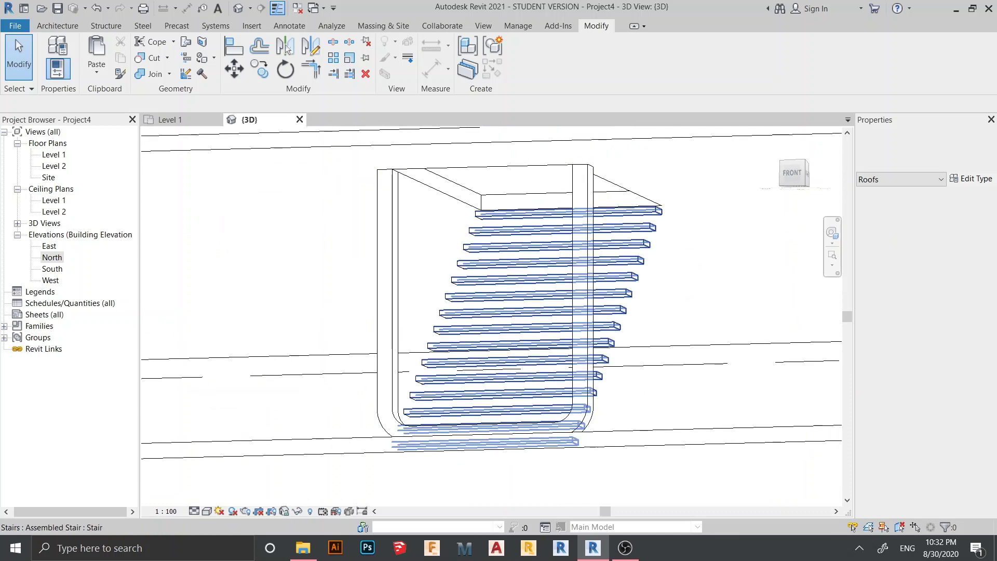
{"action": "key", "text": "Escape"}
{"action": "scroll", "coordinate": [374, 195], "scroll_direction": "up", "scroll_amount": 2}
{"action": "middle_click_drag", "start_coordinate": [375, 195], "coordinate": [384, 296]}
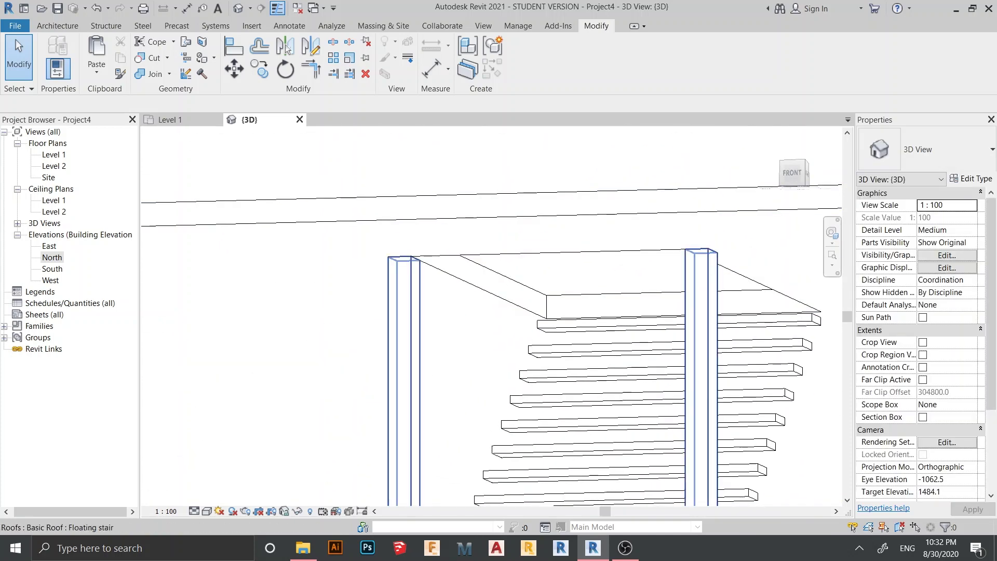
{"action": "scroll", "coordinate": [398, 295], "scroll_direction": "down", "scroll_amount": 1}
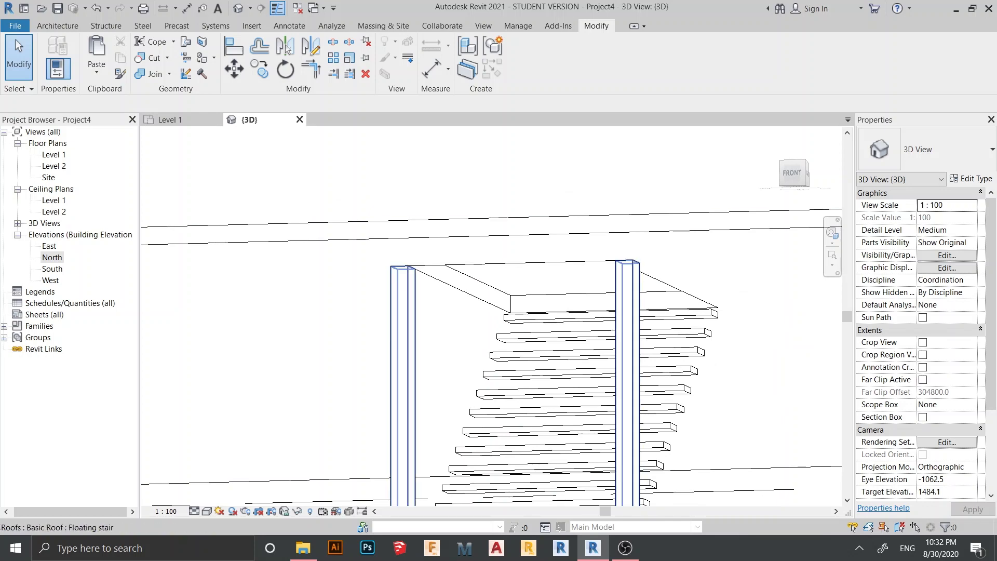
{"action": "scroll", "coordinate": [426, 447], "scroll_direction": "up", "scroll_amount": 4}
{"action": "scroll", "coordinate": [457, 311], "scroll_direction": "down", "scroll_amount": 5}
{"action": "middle_click_drag", "start_coordinate": [462, 311], "coordinate": [384, 332], "text": "shift"}
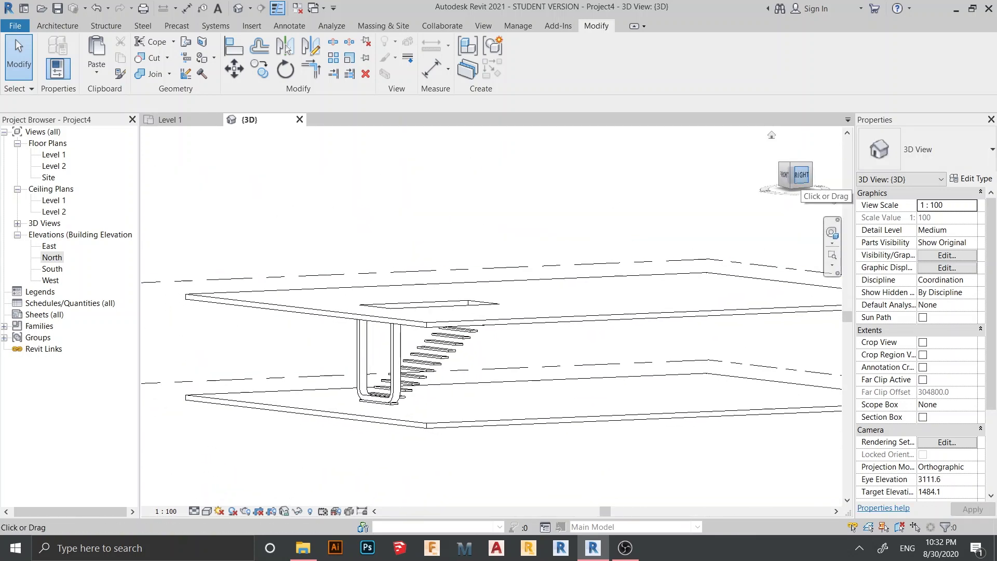
Start a multiple copy of the lowest frame from its tread's lower corner, placing copies at the matching corners of the next two treads
{"action": "left_click", "coordinate": [800, 176]}
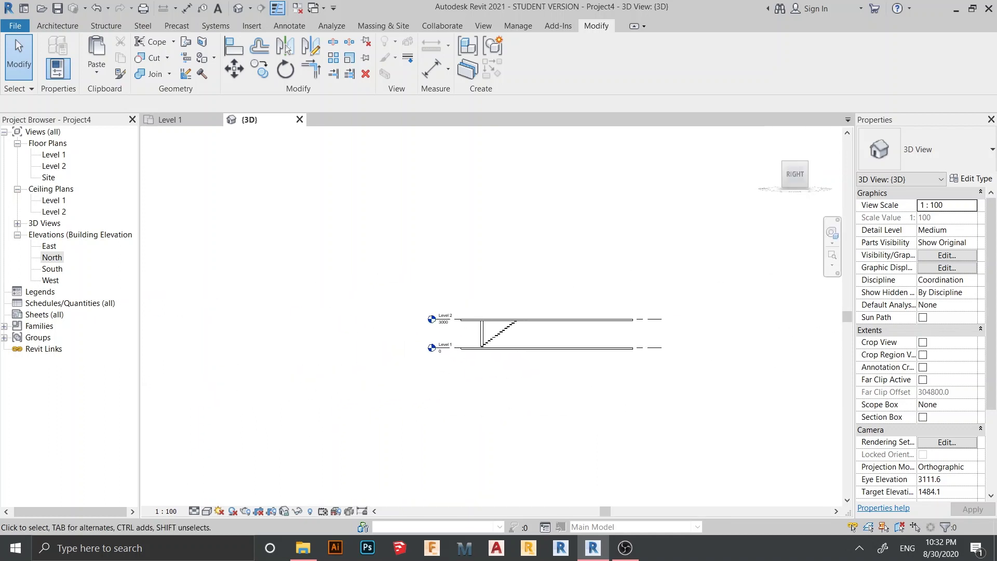
{"action": "middle_click_drag", "start_coordinate": [318, 322], "coordinate": [395, 338]}
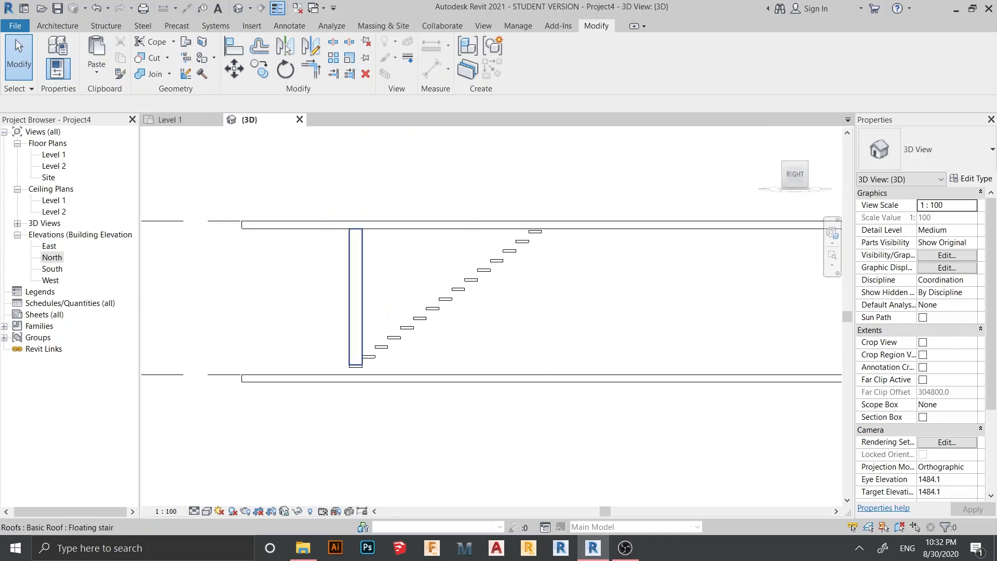
{"action": "left_click", "coordinate": [362, 338]}
{"action": "scroll", "coordinate": [379, 383], "scroll_direction": "up", "scroll_amount": 3}
{"action": "scroll", "coordinate": [369, 387], "scroll_direction": "up", "scroll_amount": 1}
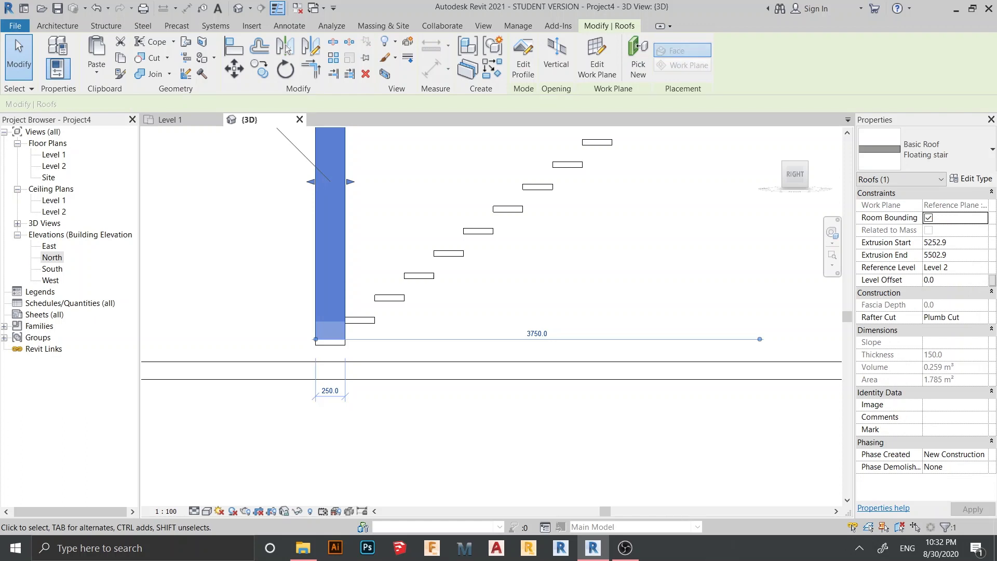
{"action": "key", "text": "c"}
{"action": "key", "text": "o"}
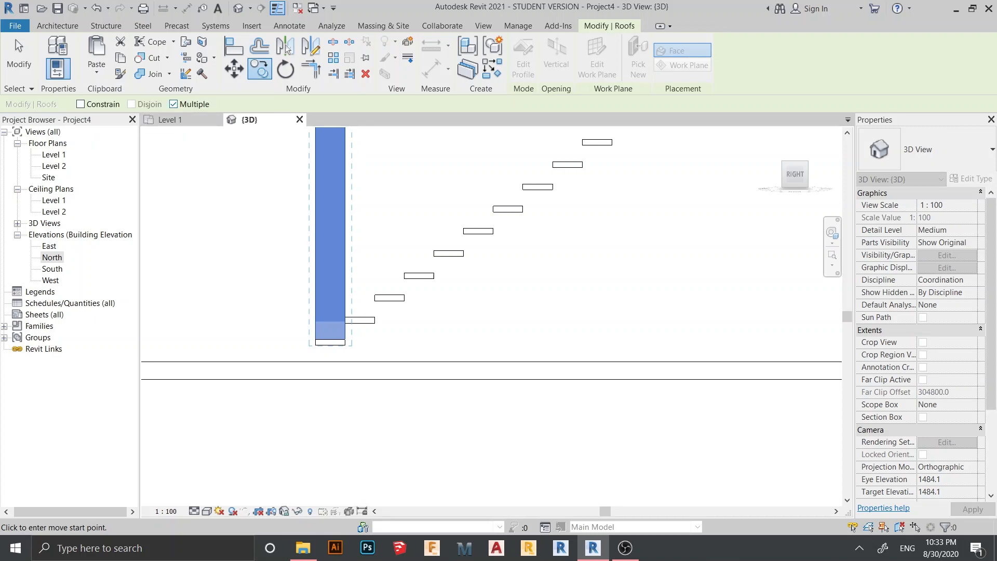
{"action": "scroll", "coordinate": [346, 362], "scroll_direction": "up", "scroll_amount": 3}
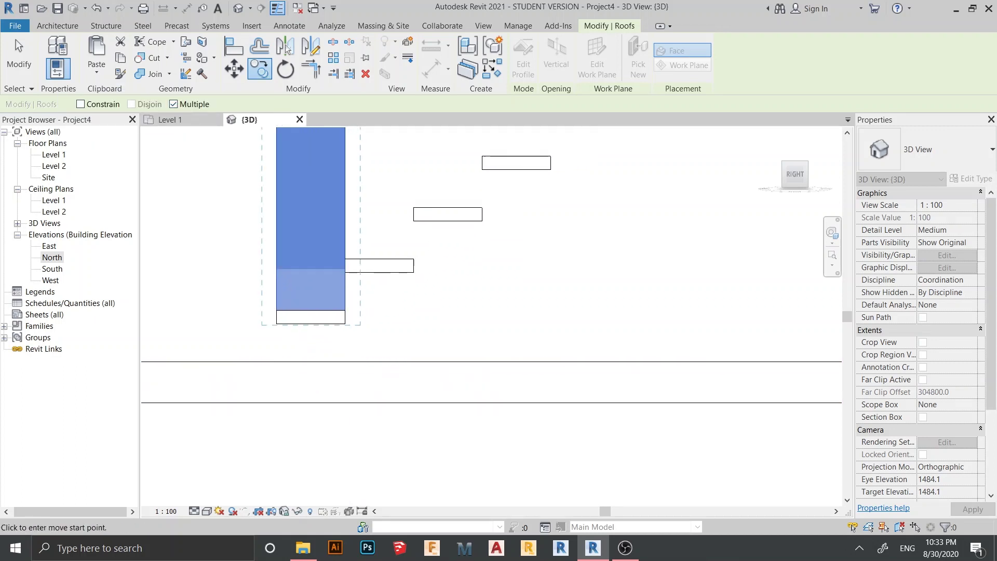
{"action": "left_click", "coordinate": [345, 323]}
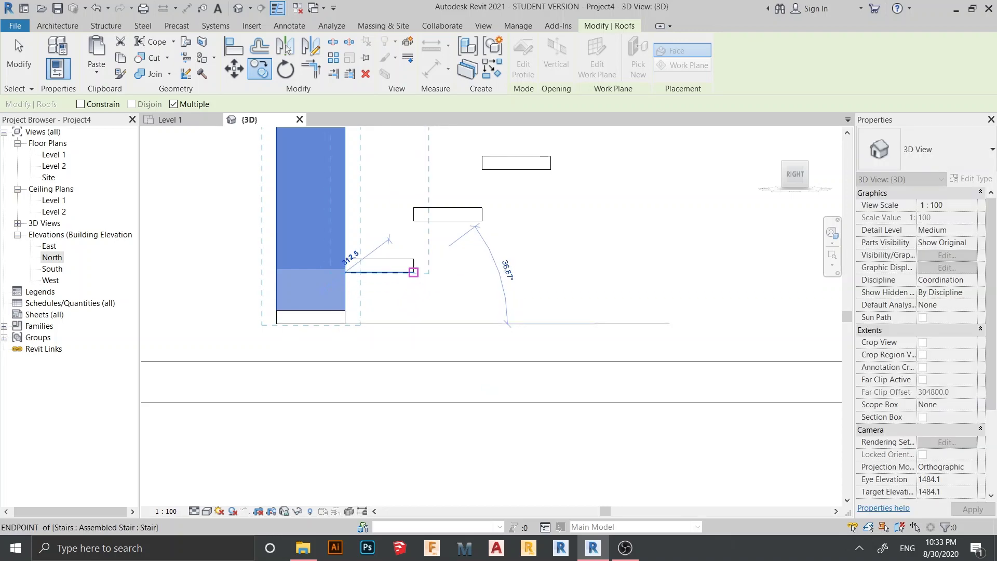
{"action": "left_click", "coordinate": [481, 220]}
Continue placing frame copies at the matching lower corners of the middle treads
{"action": "scroll", "coordinate": [482, 221], "scroll_direction": "down", "scroll_amount": 1}
{"action": "middle_click_drag", "start_coordinate": [504, 223], "coordinate": [474, 258]}
{"action": "scroll", "coordinate": [489, 256], "scroll_direction": "up", "scroll_amount": 2}
{"action": "left_click", "coordinate": [510, 206]}
{"action": "scroll", "coordinate": [590, 207], "scroll_direction": "down", "scroll_amount": 1}
{"action": "middle_click_drag", "start_coordinate": [590, 207], "coordinate": [519, 289]}
{"action": "middle_click_drag", "start_coordinate": [568, 198], "coordinate": [545, 269]}
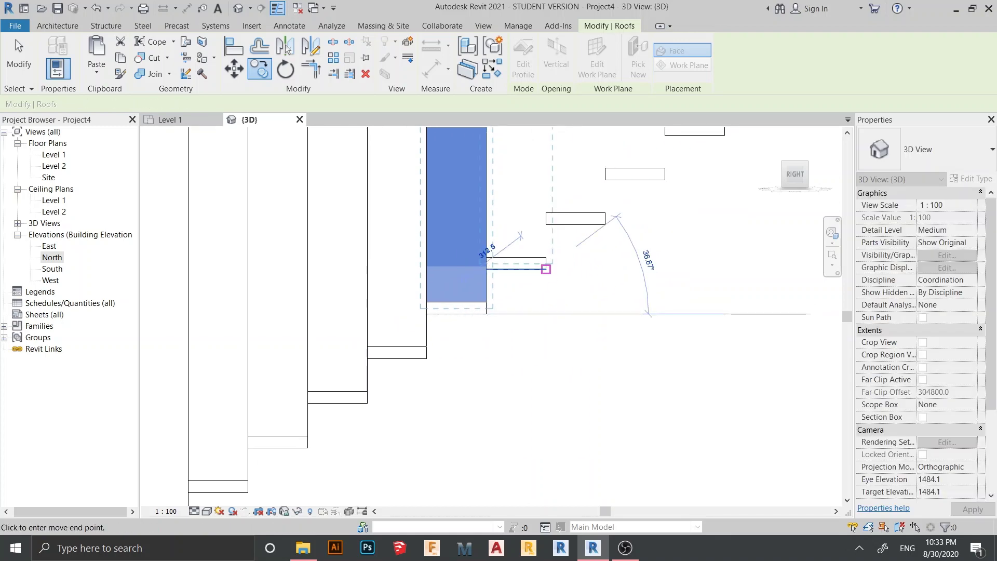
{"action": "left_click", "coordinate": [546, 269]}
Place frame copies on the remaining upper treads through the topmost one, and end the copying
{"action": "middle_click_drag", "start_coordinate": [605, 225], "coordinate": [604, 288]}
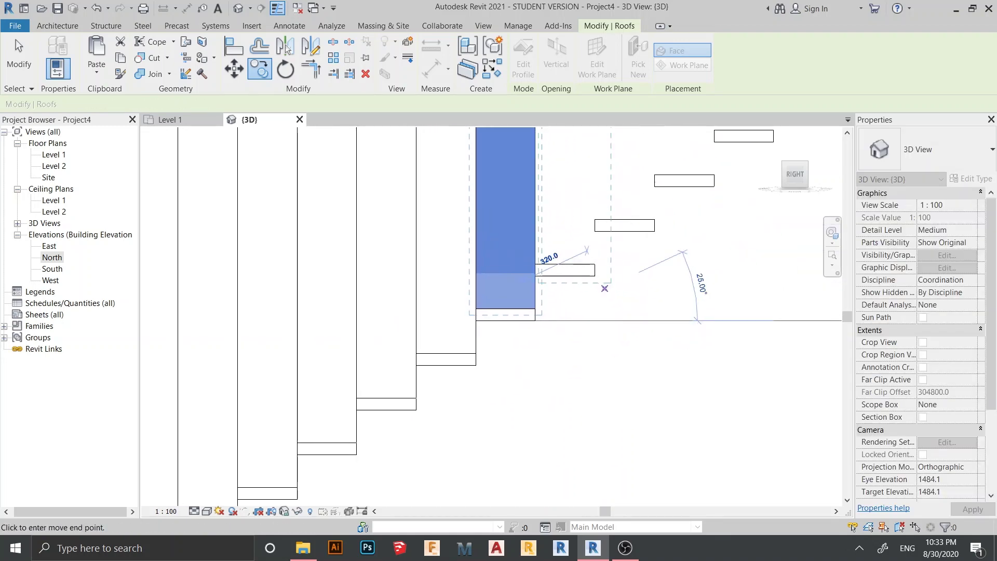
{"action": "left_click", "coordinate": [595, 275]}
{"action": "left_click", "coordinate": [654, 231]}
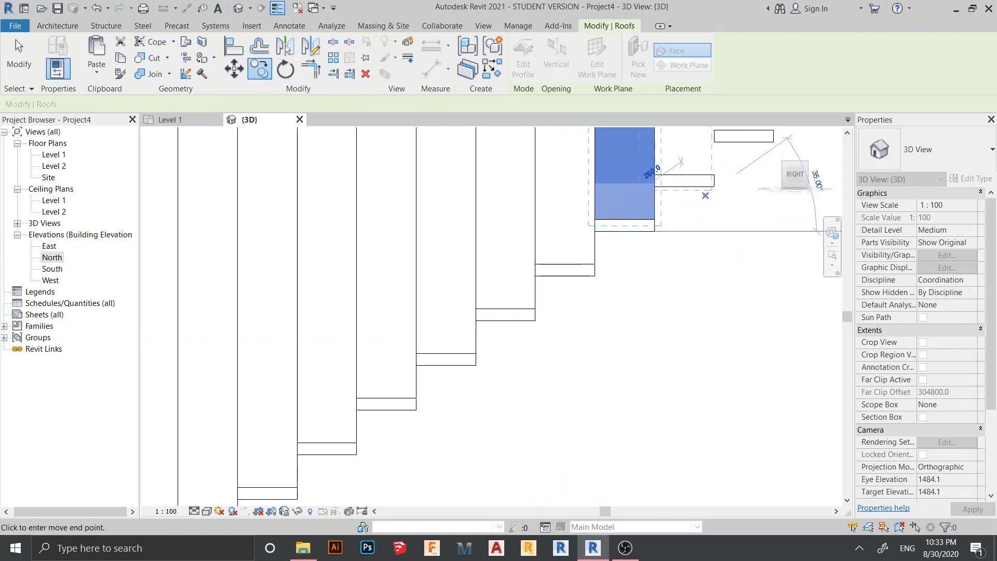
{"action": "scroll", "coordinate": [748, 285], "scroll_direction": "down", "scroll_amount": 1}
{"action": "middle_click_drag", "start_coordinate": [681, 278], "coordinate": [604, 382]}
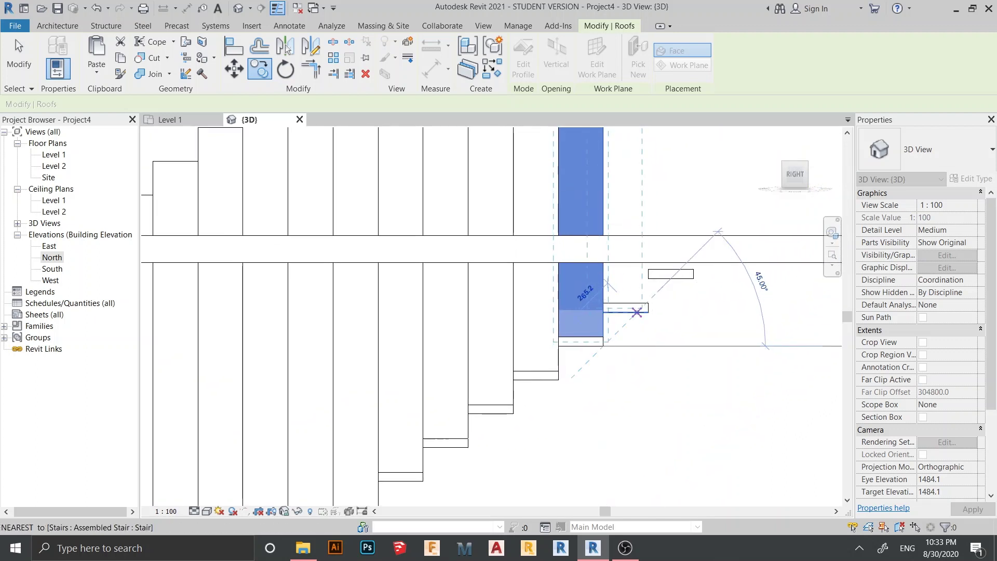
{"action": "left_click", "coordinate": [648, 312]}
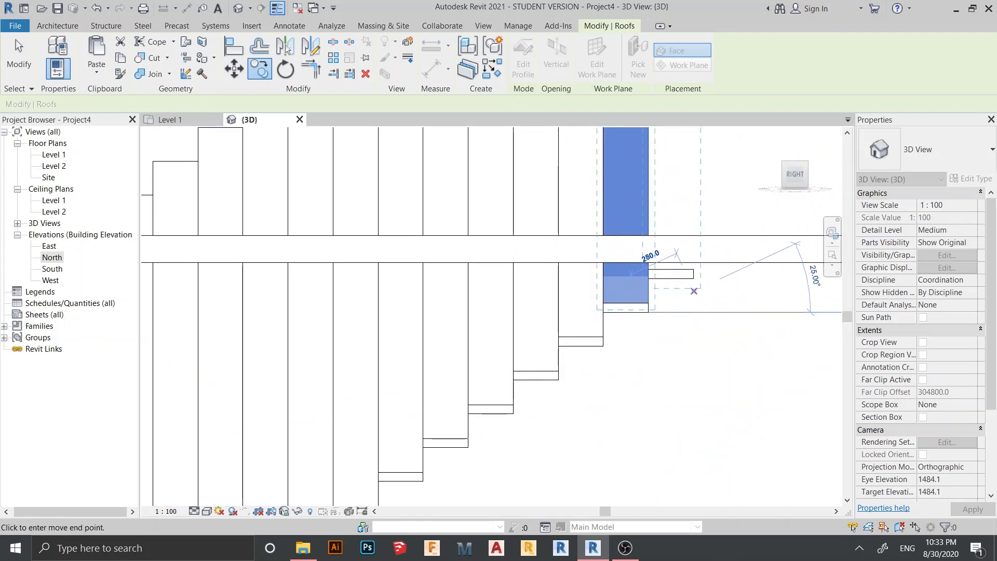
{"action": "left_click", "coordinate": [694, 277]}
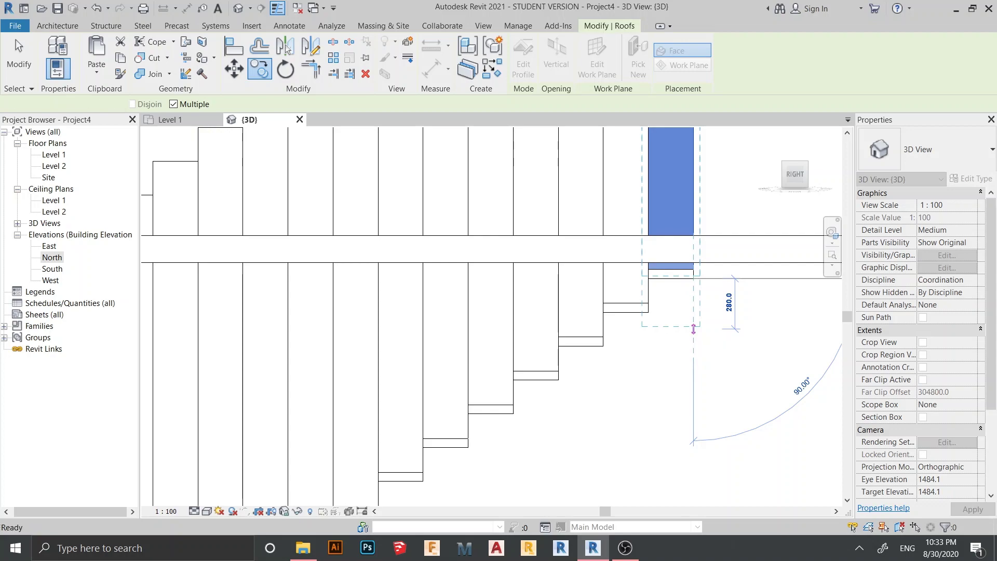
{"action": "key", "text": "Escape"}
Examine the copied frames from the side and in 3D, especially where their legs extend above the upper floor
{"action": "scroll", "coordinate": [690, 357], "scroll_direction": "down", "scroll_amount": 4}
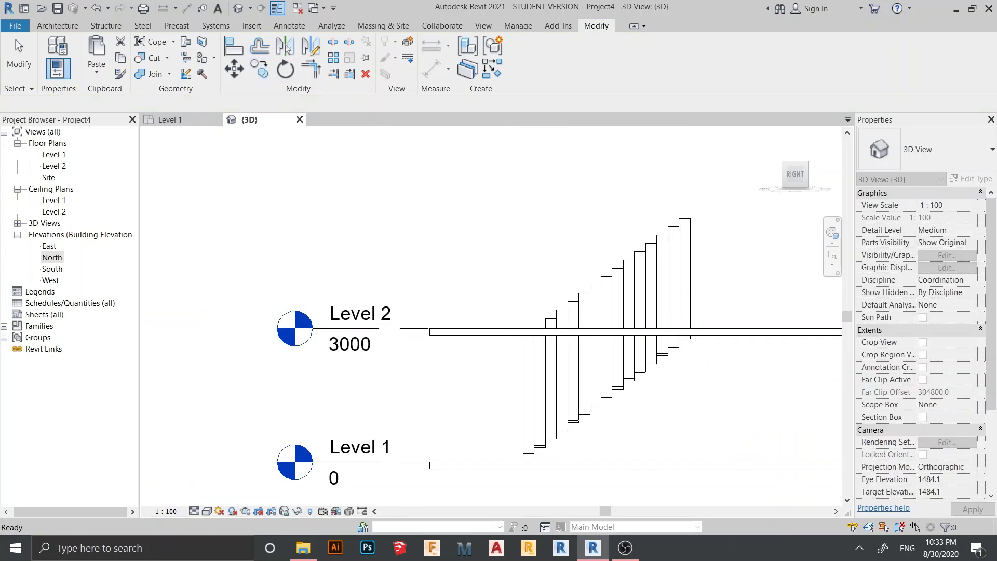
{"action": "middle_click_drag", "start_coordinate": [691, 357], "coordinate": [652, 270]}
{"action": "middle_click_drag", "start_coordinate": [571, 280], "coordinate": [613, 363], "text": "shift"}
{"action": "scroll", "coordinate": [667, 332], "scroll_direction": "up", "scroll_amount": 2}
{"action": "middle_click_drag", "start_coordinate": [631, 259], "coordinate": [638, 350]}
{"action": "middle_click_drag", "start_coordinate": [686, 239], "coordinate": [657, 314]}
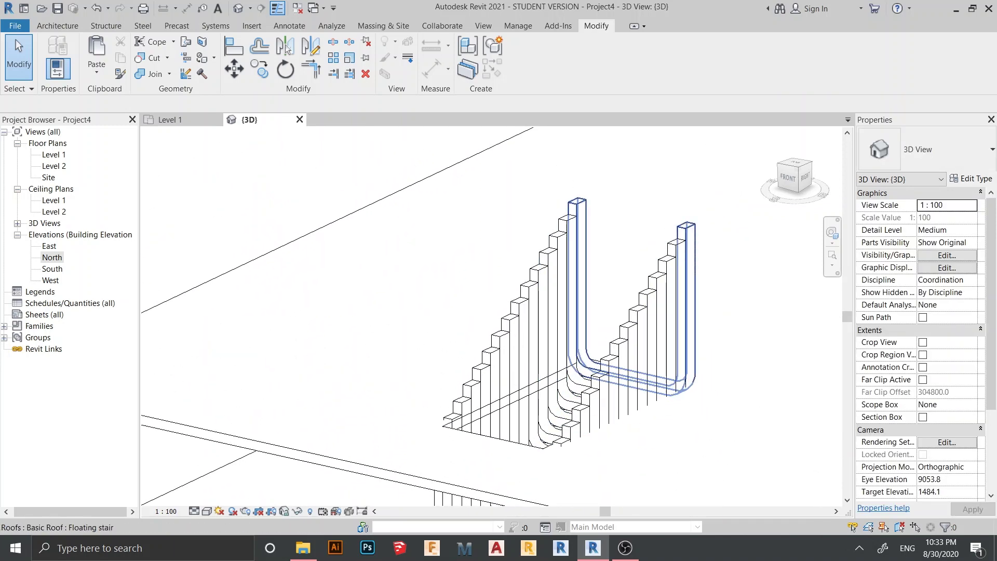
{"action": "scroll", "coordinate": [512, 208], "scroll_direction": "down", "scroll_amount": 2}
{"action": "middle_click_drag", "start_coordinate": [512, 207], "coordinate": [536, 224], "text": "shift"}
In the front view, edit the second frame's profile and align both upper leg ends with the upper floor's underside
{"action": "left_click", "coordinate": [790, 176]}
{"action": "left_click", "coordinate": [791, 176]}
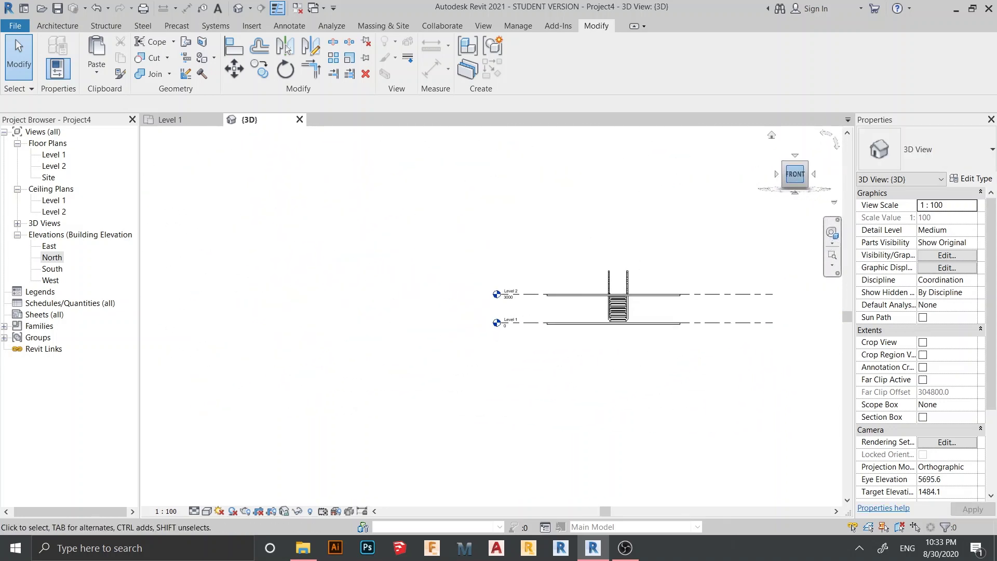
{"action": "scroll", "coordinate": [496, 207], "scroll_direction": "up", "scroll_amount": 5}
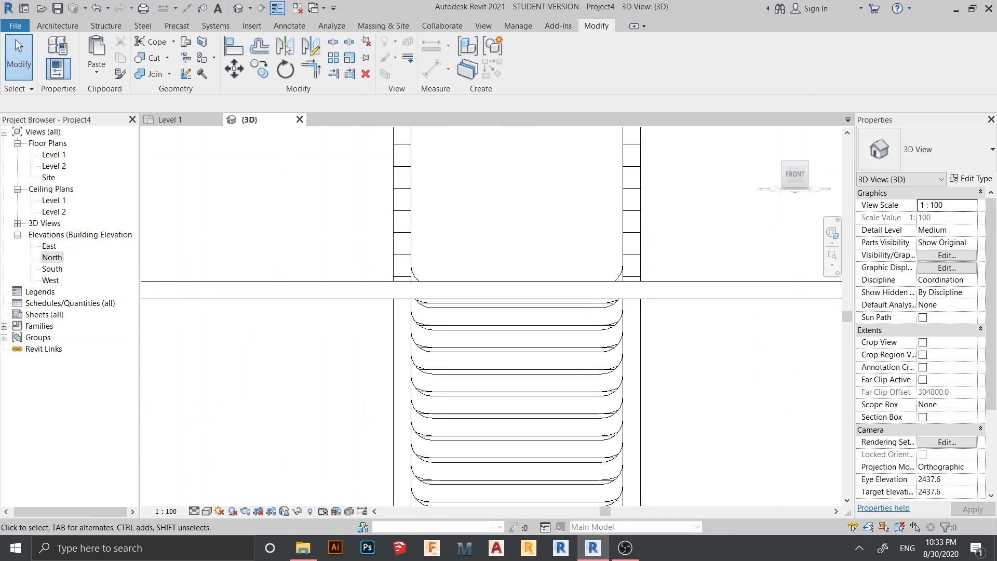
{"action": "scroll", "coordinate": [643, 271], "scroll_direction": "up", "scroll_amount": 3}
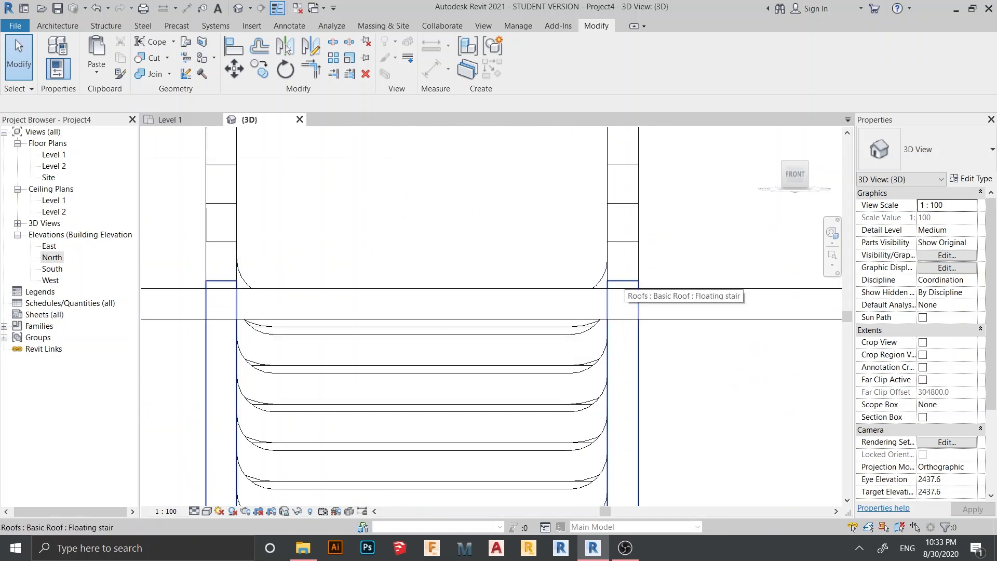
{"action": "left_click", "coordinate": [620, 288]}
{"action": "left_click", "coordinate": [620, 288]}
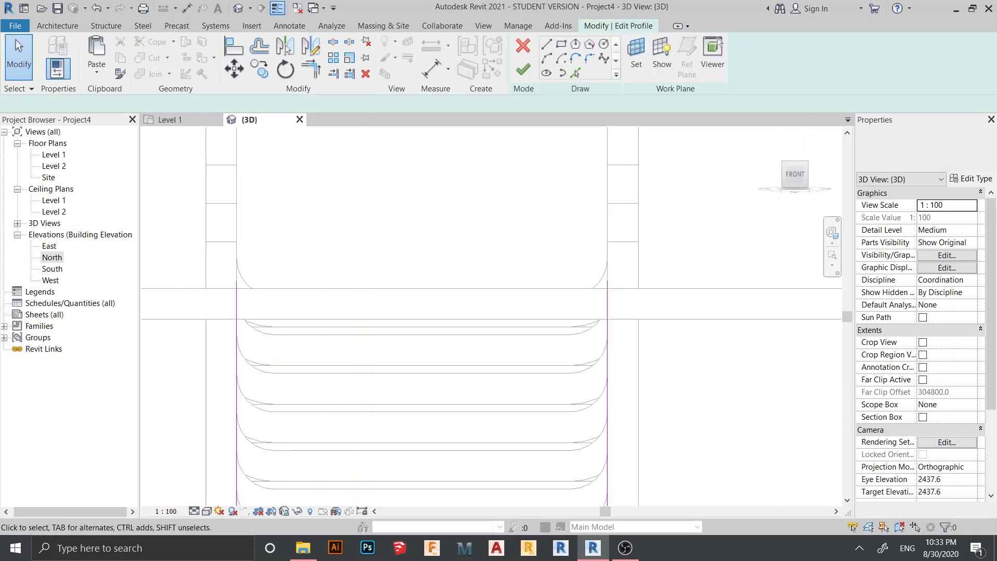
{"action": "key", "text": "a"}
{"action": "key", "text": "l"}
{"action": "left_click", "coordinate": [620, 318]}
{"action": "left_click", "coordinate": [607, 281]}
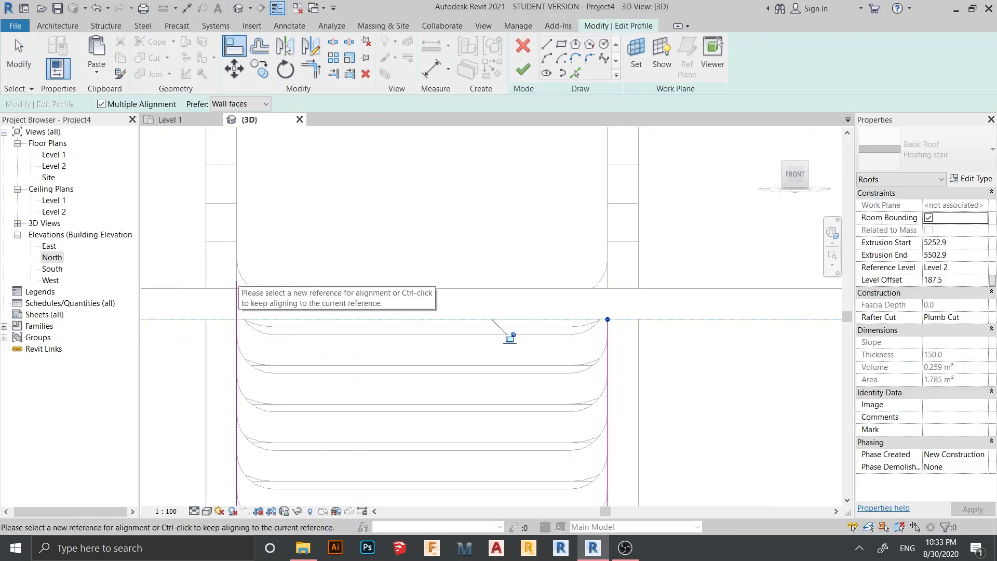
{"action": "left_click", "coordinate": [236, 363]}
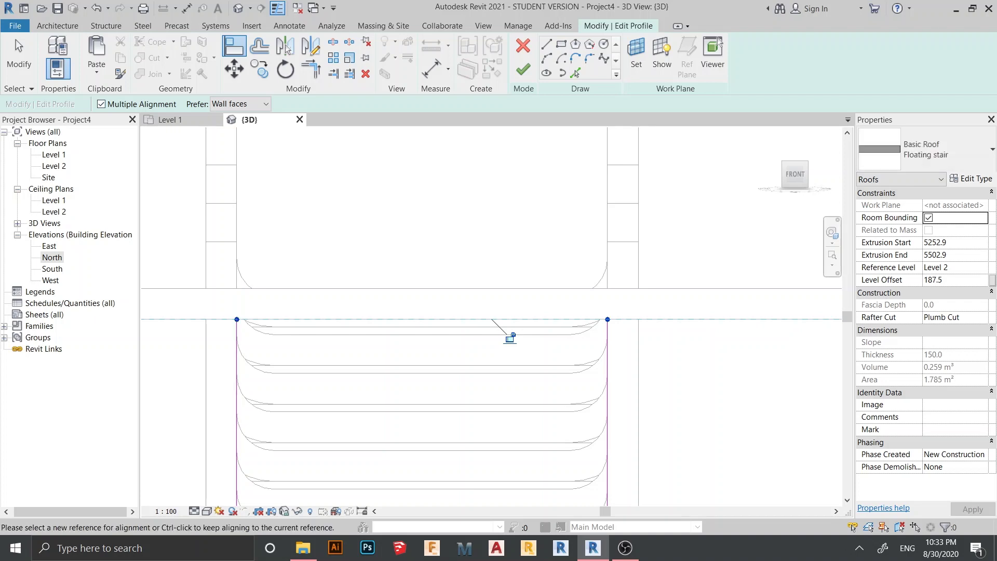
{"action": "scroll", "coordinate": [508, 335], "scroll_direction": "down", "scroll_amount": 2}
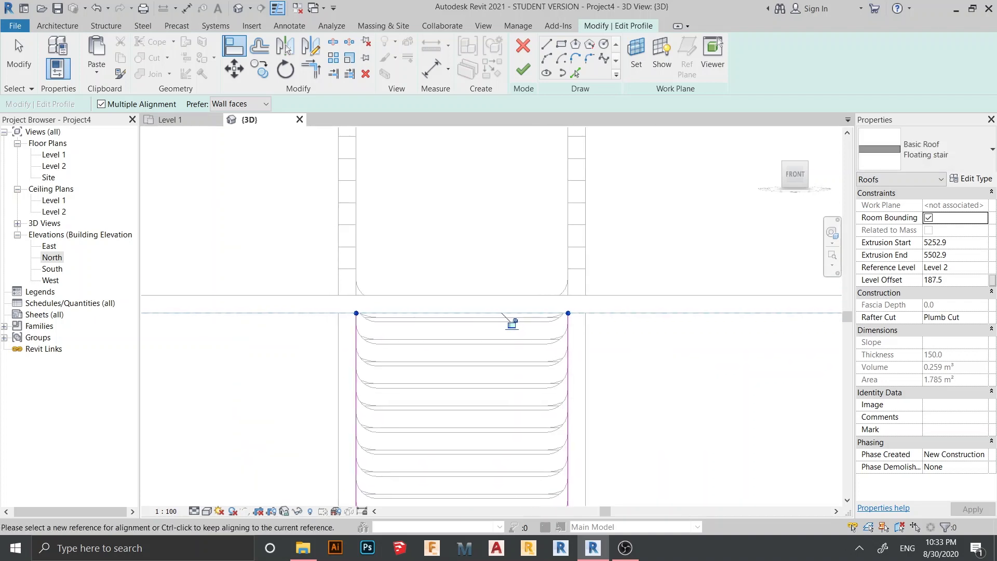
{"action": "key", "text": "Escape"}
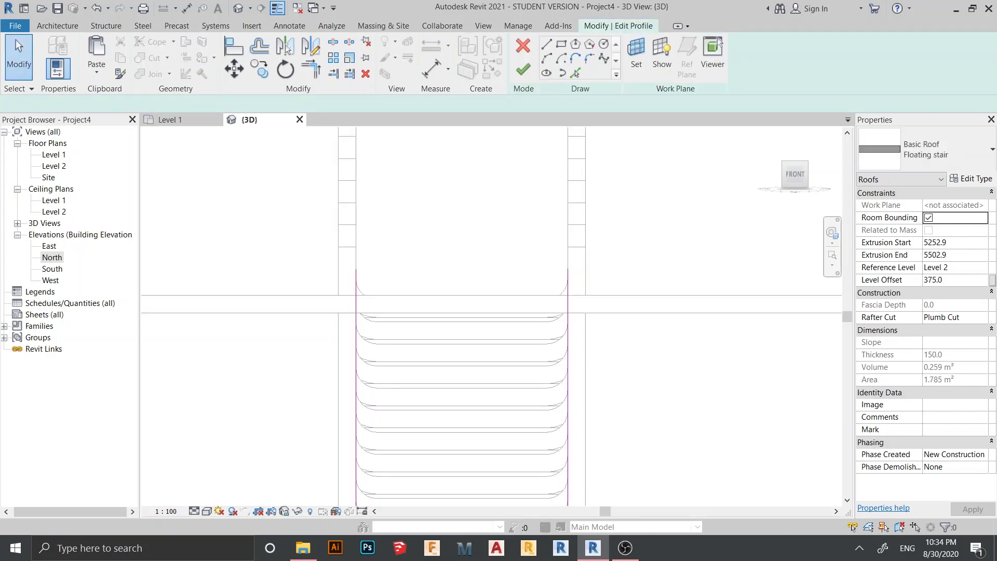
Align the third frame's upper leg ends with the underside of the upper floor and finish its profile edit
{"action": "key", "text": "a"}
{"action": "key", "text": "l"}
{"action": "left_click", "coordinate": [492, 312]}
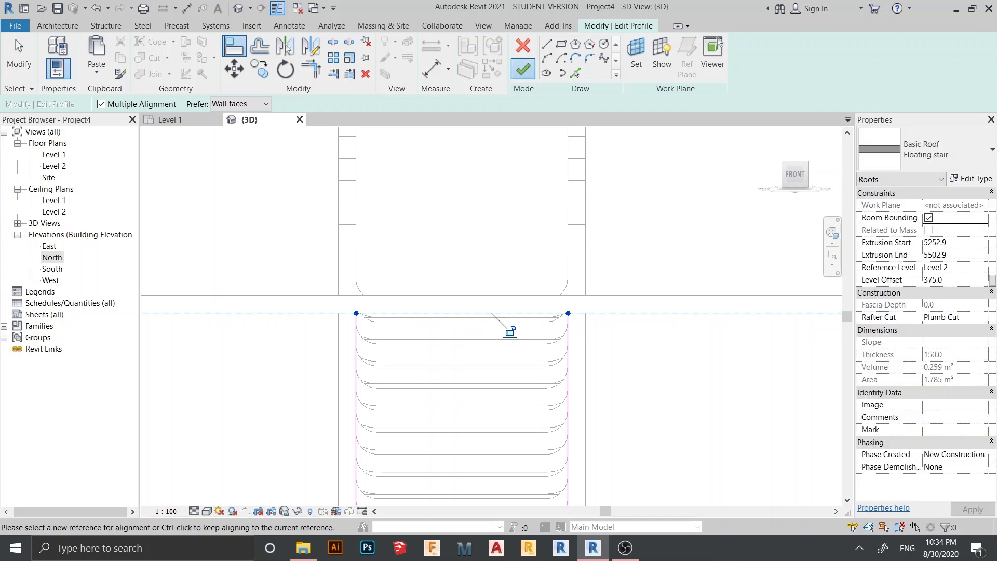
{"action": "left_click", "coordinate": [523, 69]}
Edit the fourth frame's profile, align both leg tops with the upper floor's underside, and finish the edit
{"action": "double_click", "coordinate": [576, 270]}
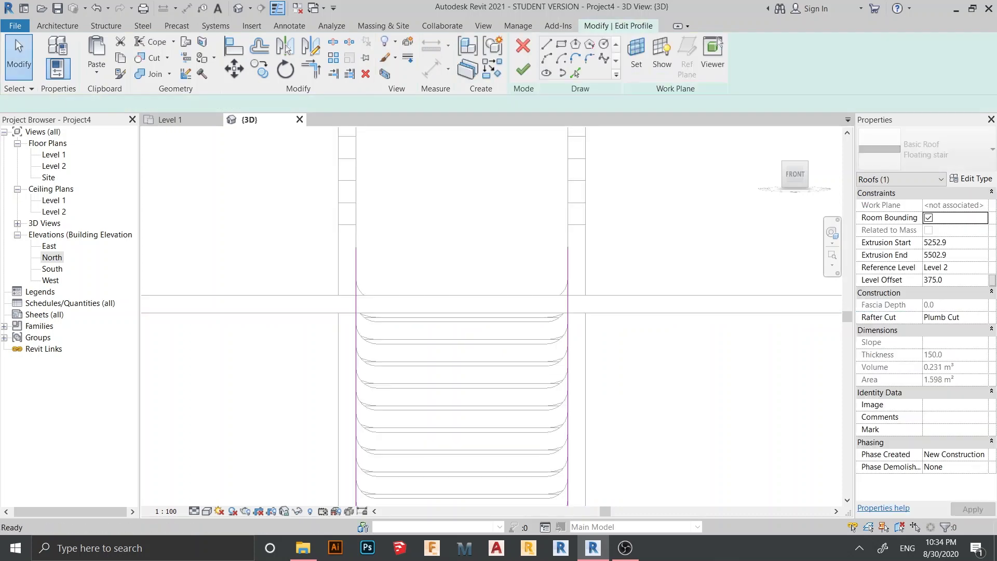
{"action": "key", "text": "a"}
{"action": "key", "text": "l"}
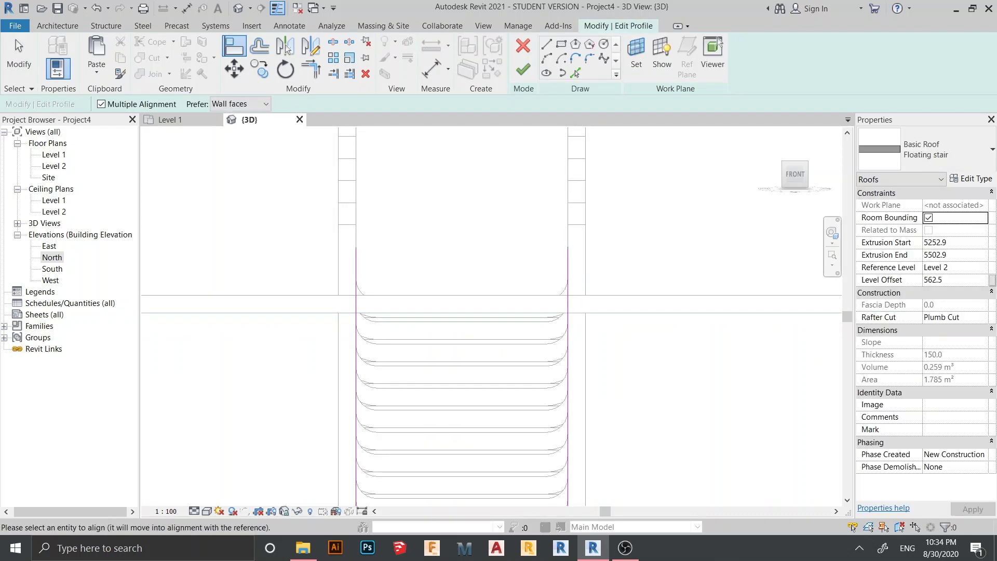
{"action": "left_click", "coordinate": [492, 312]}
{"action": "left_click", "coordinate": [507, 329]}
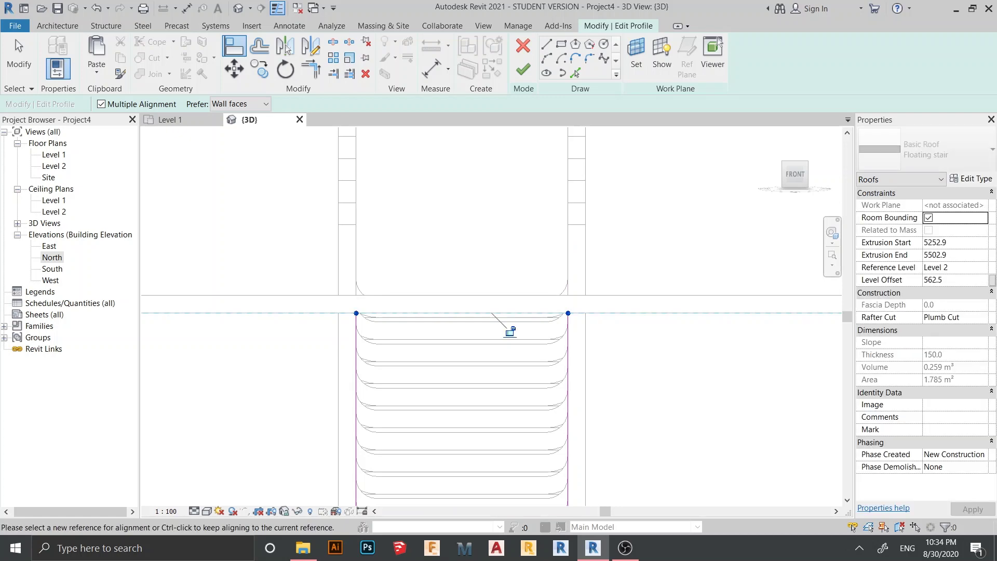
{"action": "left_click", "coordinate": [523, 69]}
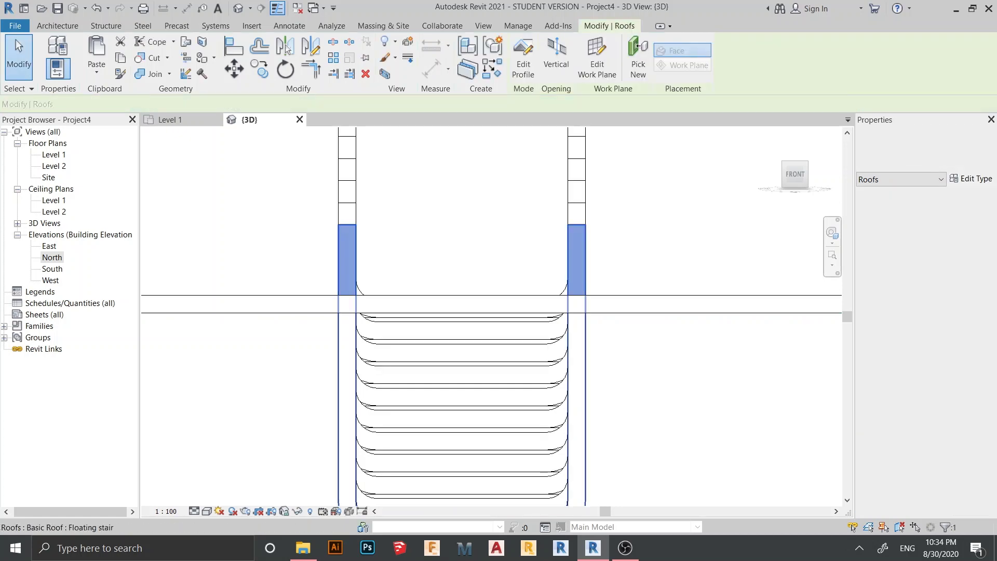
Edit the fifth frame's profile, shorten both legs to the upper floor's underside with Align, and finish the edit
{"action": "left_click", "coordinate": [523, 66]}
{"action": "left_click", "coordinate": [234, 47]}
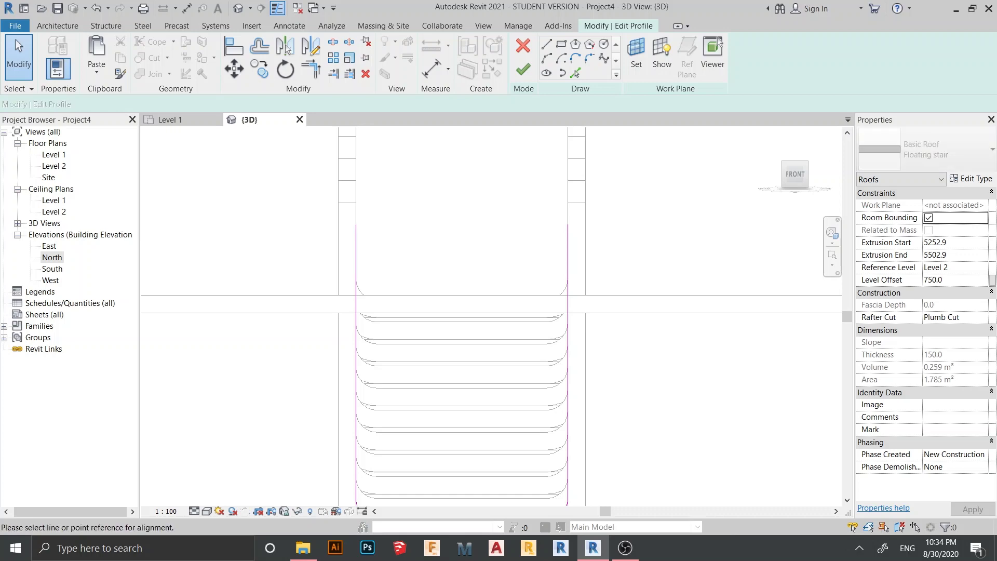
{"action": "left_click", "coordinate": [568, 224]}
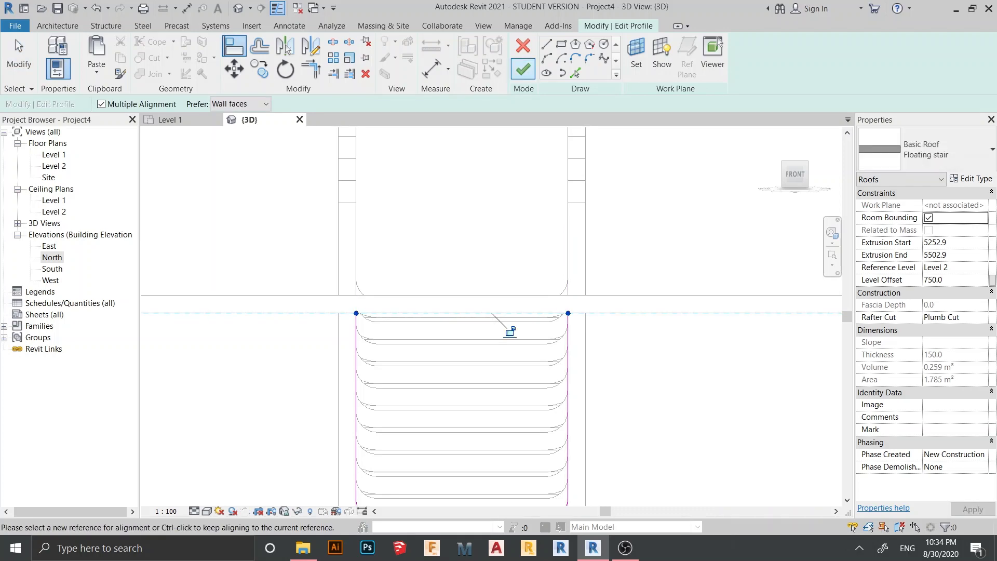
{"action": "left_click", "coordinate": [522, 69]}
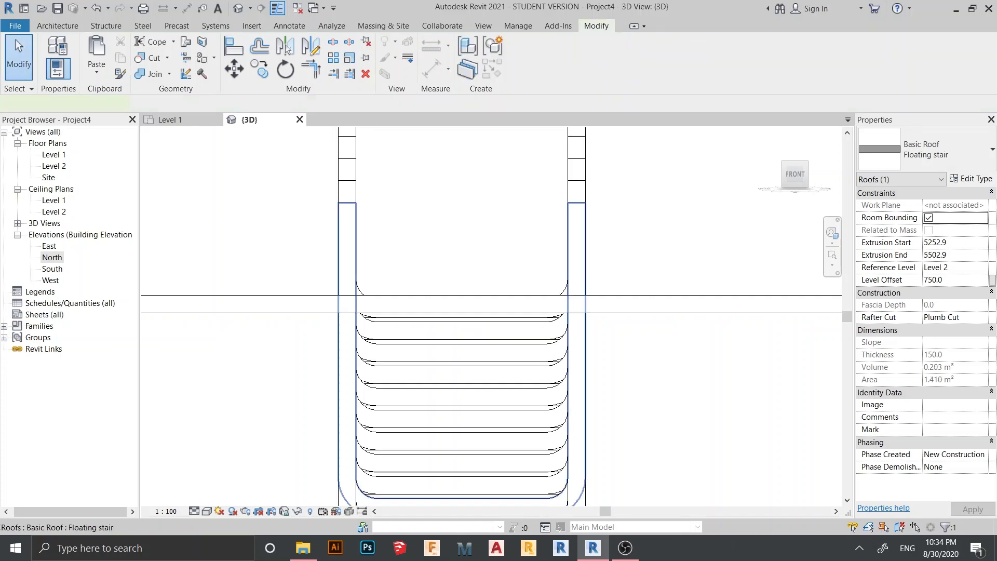
{"action": "key", "text": "Escape"}
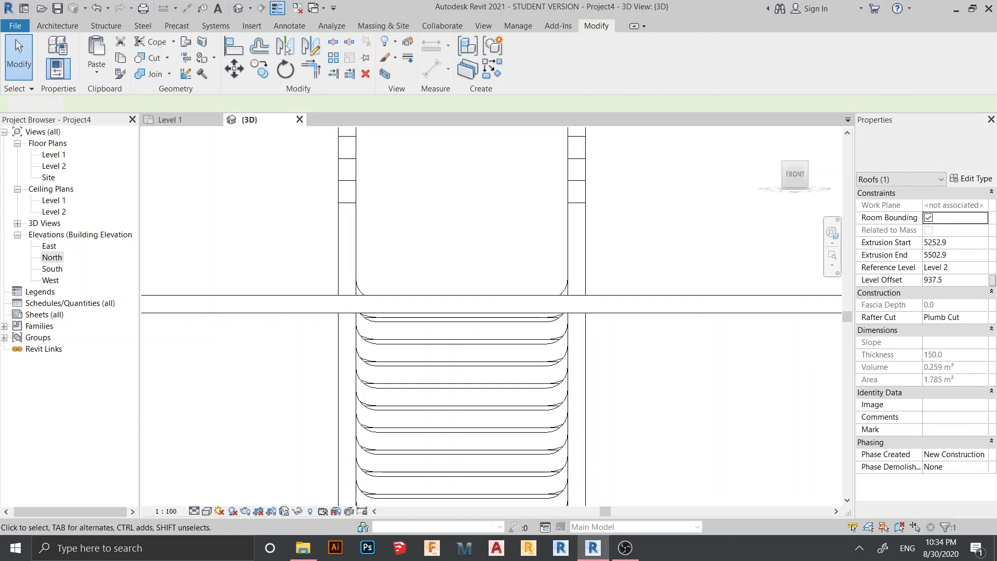
Edit the sixth frame's profile, align its upper leg ends with the floor's lower face, and finish the edit
{"action": "double_click", "coordinate": [577, 249]}
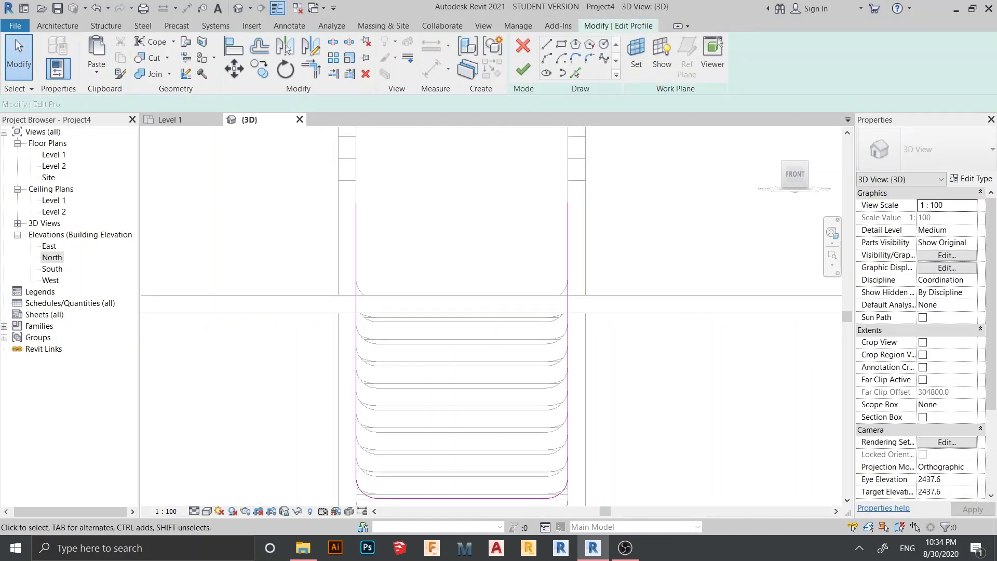
{"action": "key", "text": "a"}
{"action": "key", "text": "l"}
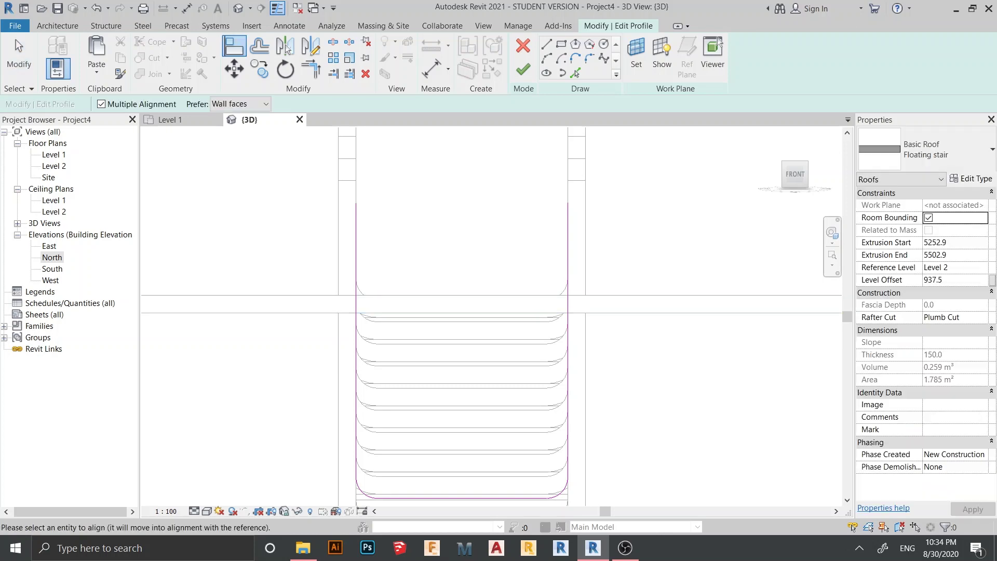
{"action": "left_click", "coordinate": [492, 314]}
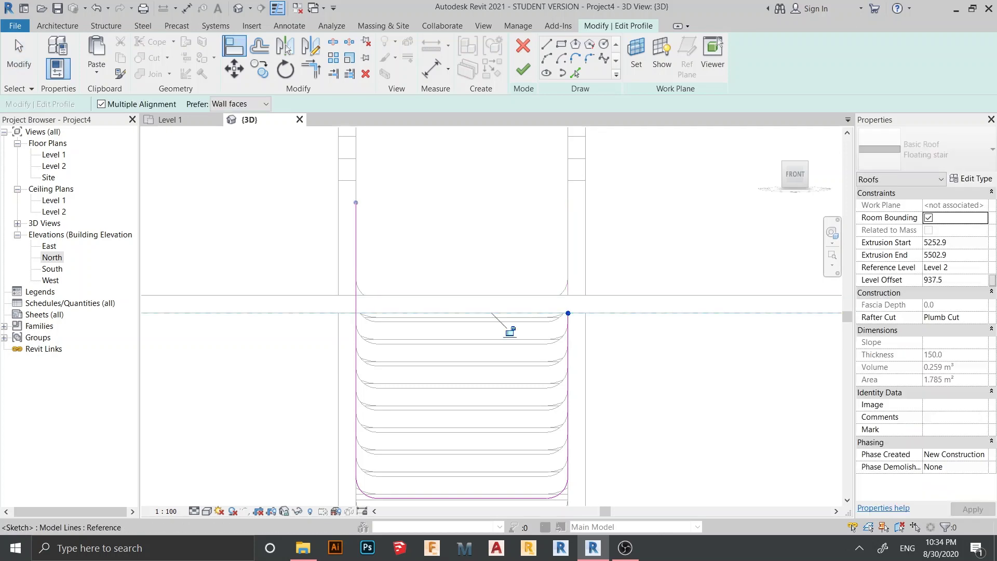
{"action": "left_click", "coordinate": [522, 69]}
{"action": "key", "text": "Escape"}
Edit the seventh frame's profile, align both upper leg ends with the upper floor's underside, and finish the edit
{"action": "double_click", "coordinate": [427, 475]}
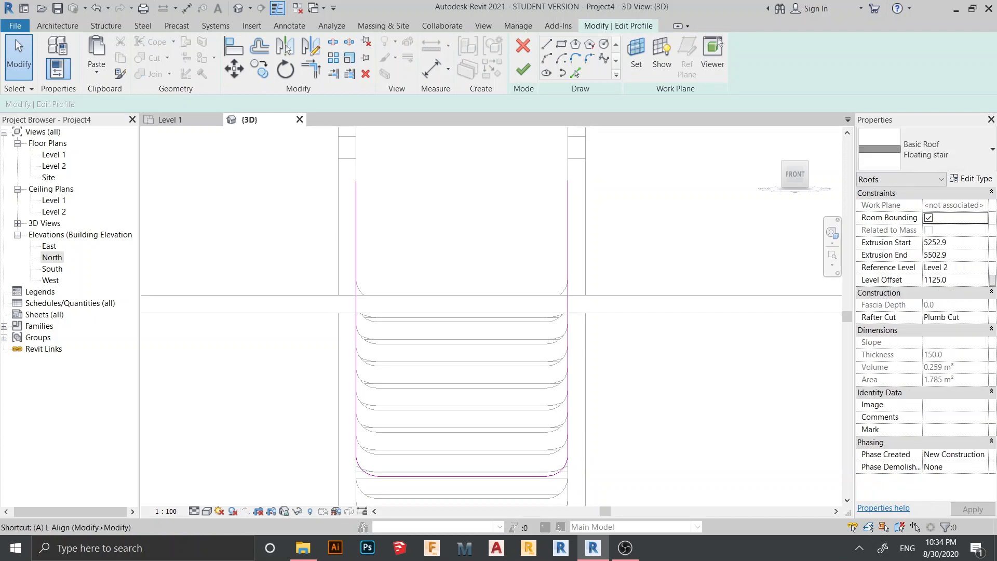
{"action": "key", "text": "l"}
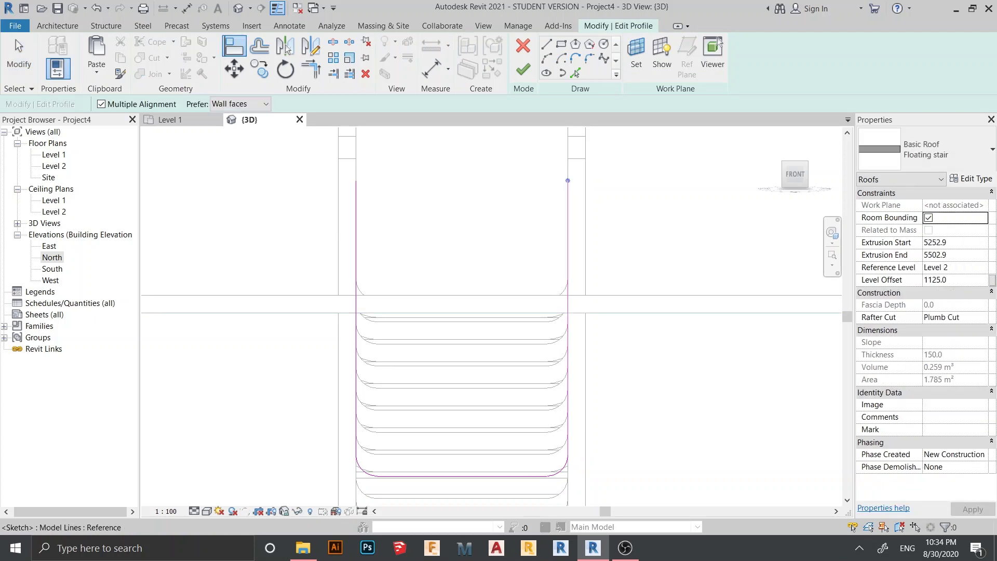
{"action": "left_click", "coordinate": [491, 313]}
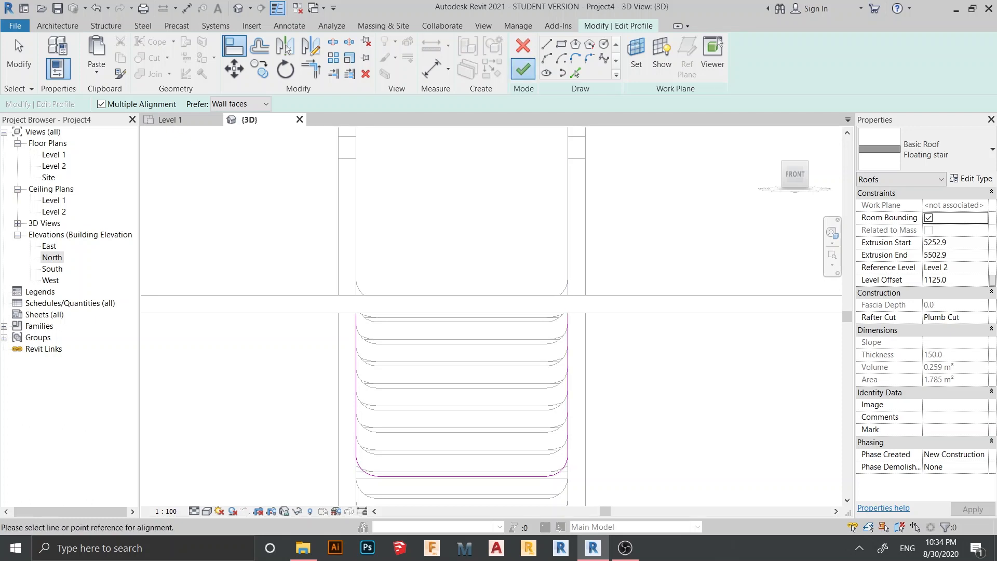
{"action": "left_click", "coordinate": [522, 69]}
Edit the eighth frame's profile, align both leg tops with the upper floor's lower face, and finish the edit
{"action": "left_click", "coordinate": [523, 69]}
{"action": "key", "text": "a"}
{"action": "key", "text": "l"}
{"action": "left_click", "coordinate": [491, 313]}
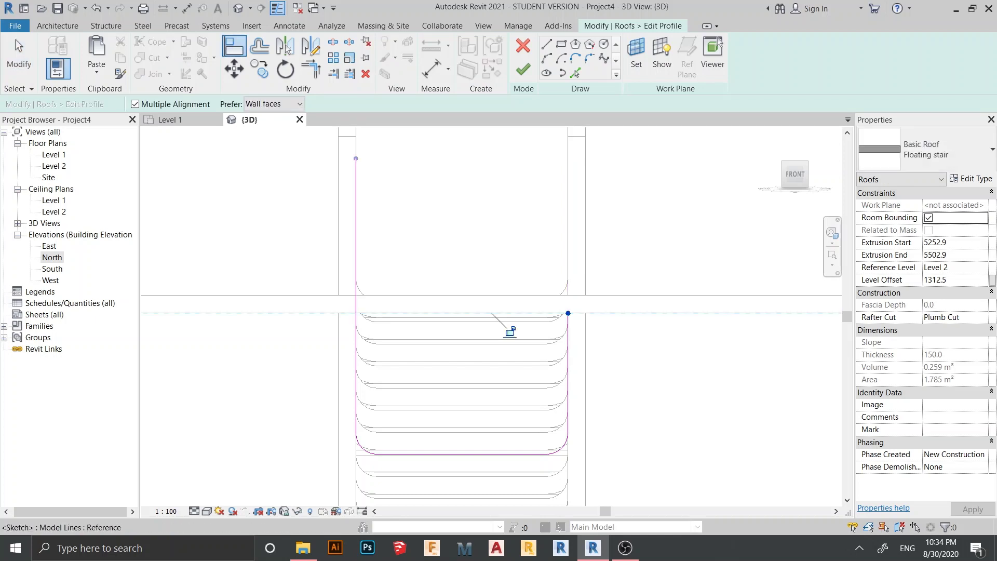
{"action": "scroll", "coordinate": [491, 340], "scroll_direction": "down", "scroll_amount": 2}
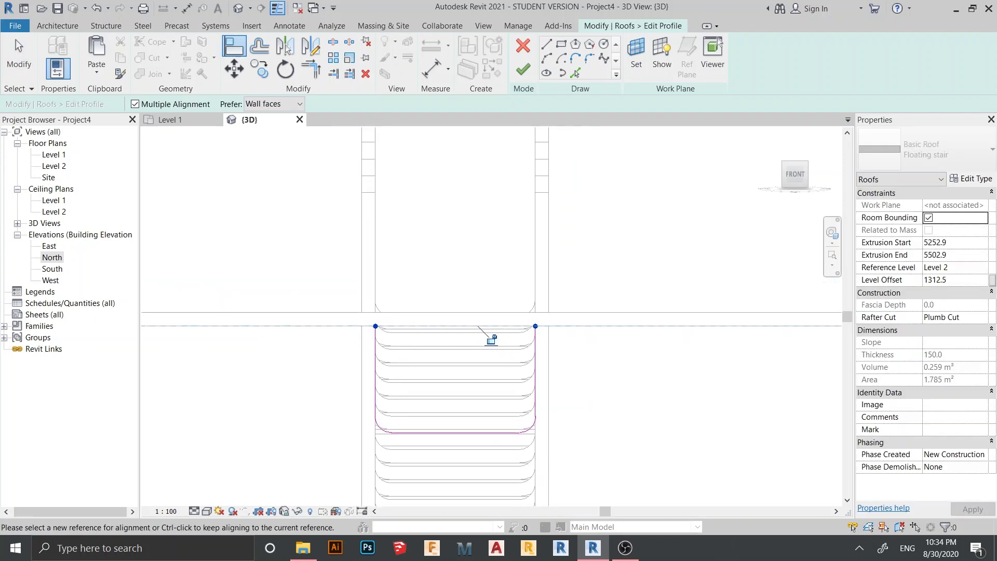
{"action": "left_click", "coordinate": [478, 326]}
{"action": "left_click", "coordinate": [523, 69]}
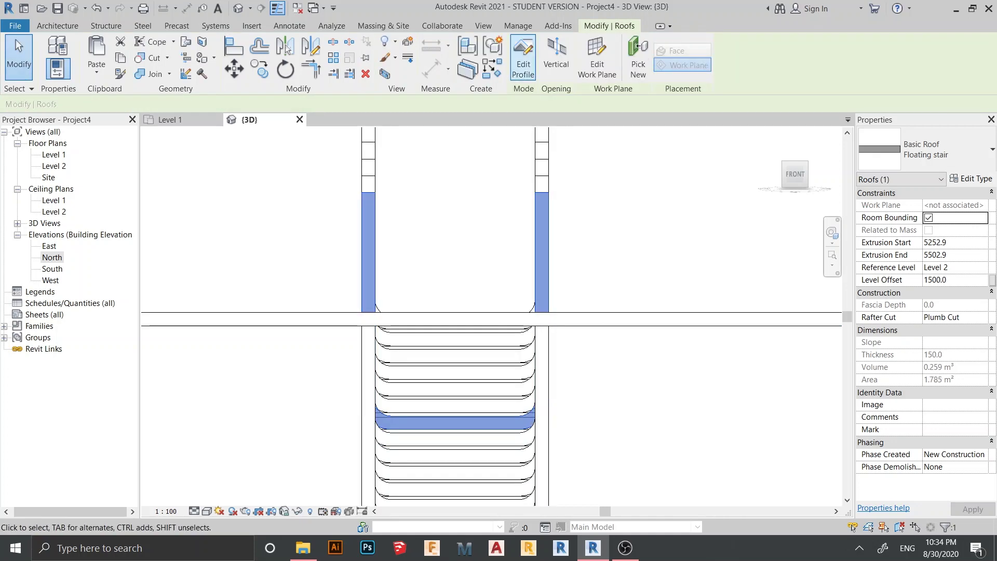
Edit the ninth frame's profile, shorten both legs to the upper floor's underside with Align, and finish the edit
{"action": "left_click", "coordinate": [523, 63]}
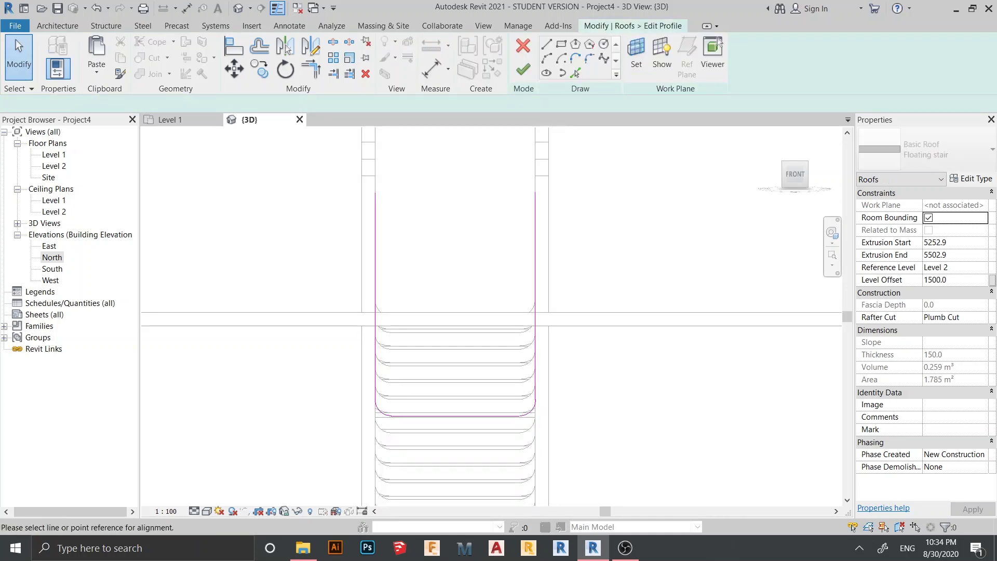
{"action": "key", "text": "a"}
{"action": "key", "text": "l"}
{"action": "left_click", "coordinate": [491, 326]}
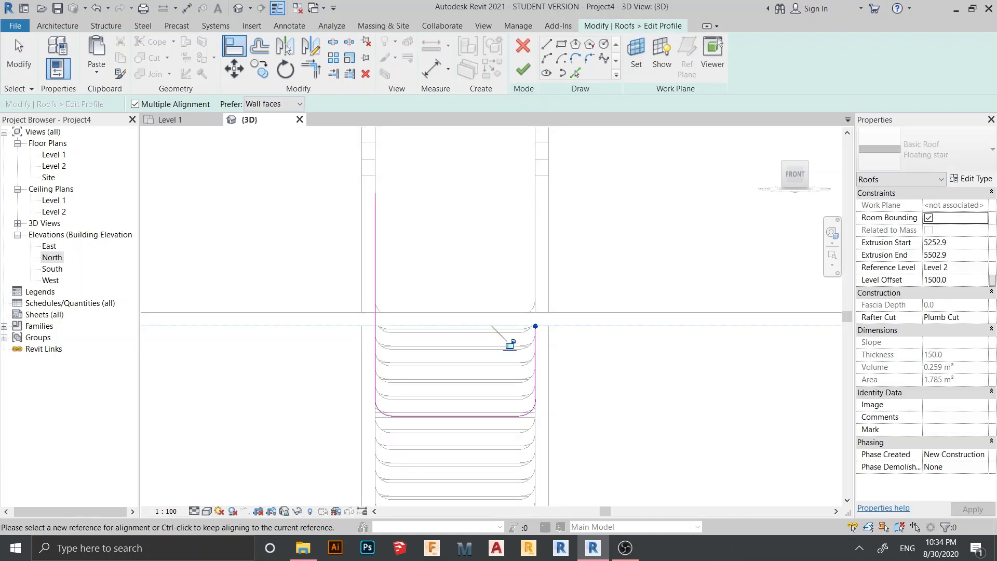
{"action": "left_click", "coordinate": [491, 326]}
{"action": "left_click", "coordinate": [523, 69]}
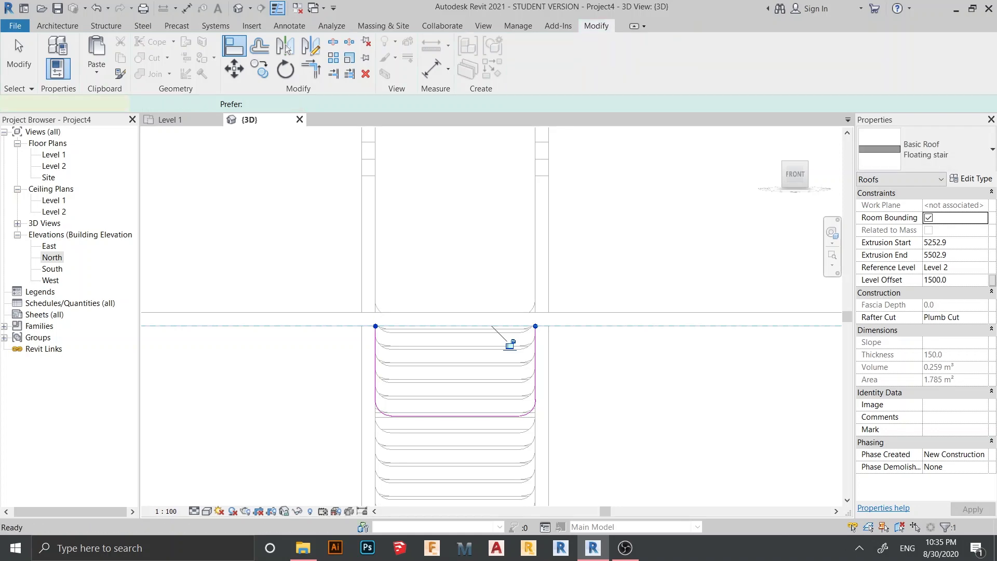
Edit the tenth frame's profile, align its upper leg ends with the upper floor's underside, and finish the edit
{"action": "scroll", "coordinate": [498, 229], "scroll_direction": "down", "scroll_amount": 1}
{"action": "middle_click_drag", "start_coordinate": [497, 230], "coordinate": [501, 251]}
{"action": "left_click", "coordinate": [499, 384]}
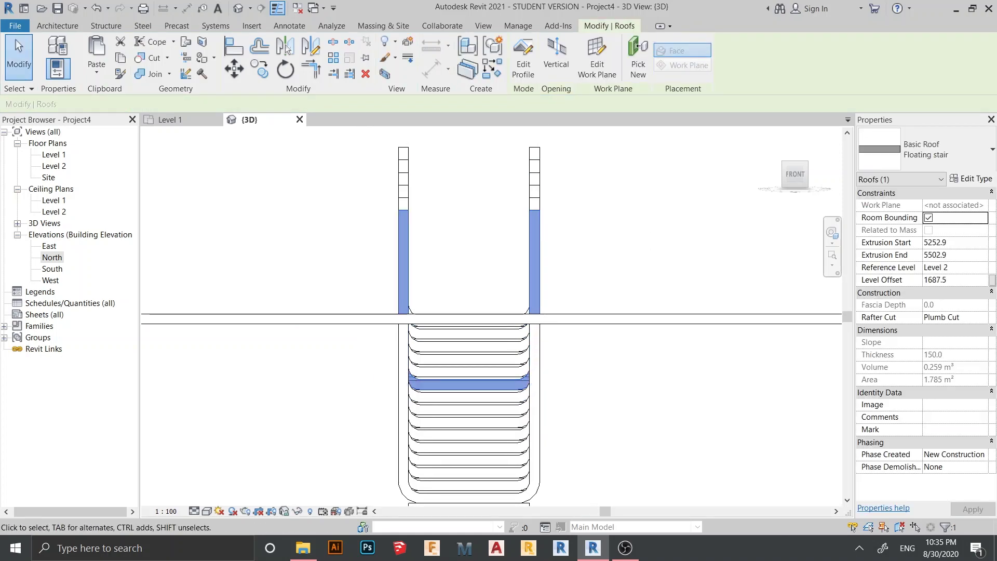
{"action": "left_click", "coordinate": [523, 60]}
{"action": "key", "text": "l"}
{"action": "left_click", "coordinate": [529, 210]}
{"action": "left_click", "coordinate": [408, 210]}
{"action": "left_click", "coordinate": [523, 70]}
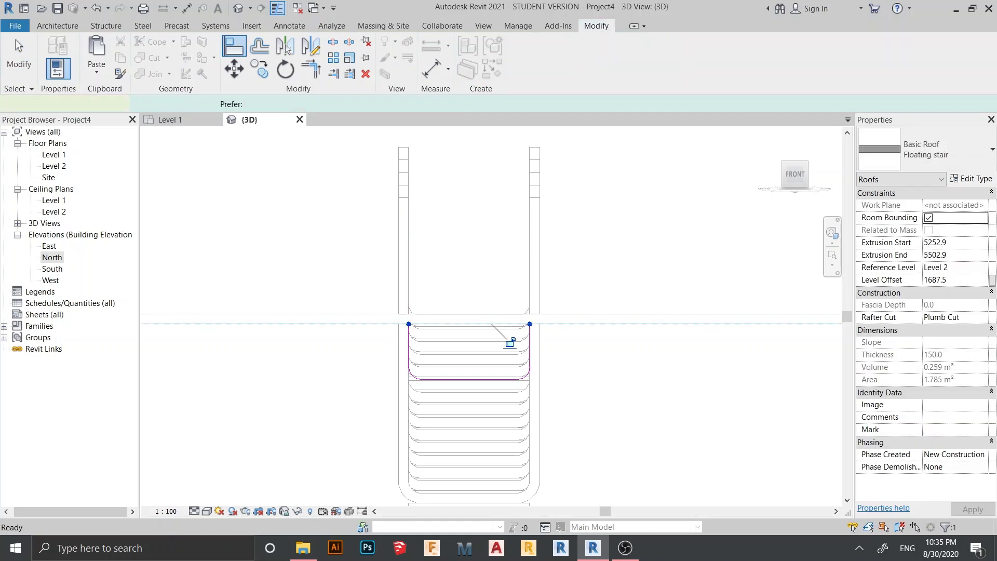
Edit the eleventh frame's profile, bring both leg ends down to the upper floor's underside with Align, and finish the edit
{"action": "left_click", "coordinate": [526, 371]}
{"action": "left_click", "coordinate": [523, 57]}
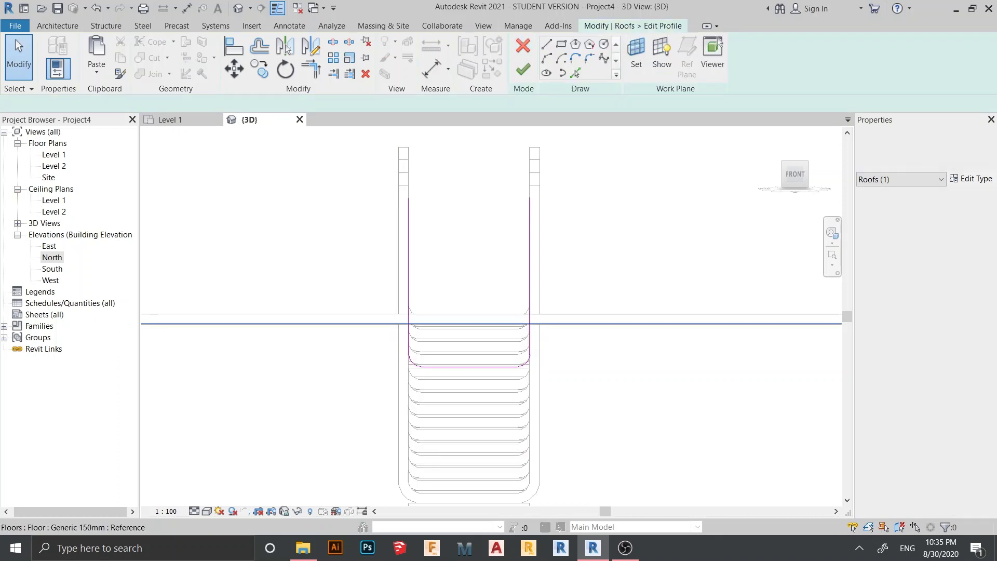
{"action": "key", "text": "a"}
{"action": "key", "text": "l"}
{"action": "left_click", "coordinate": [493, 324]}
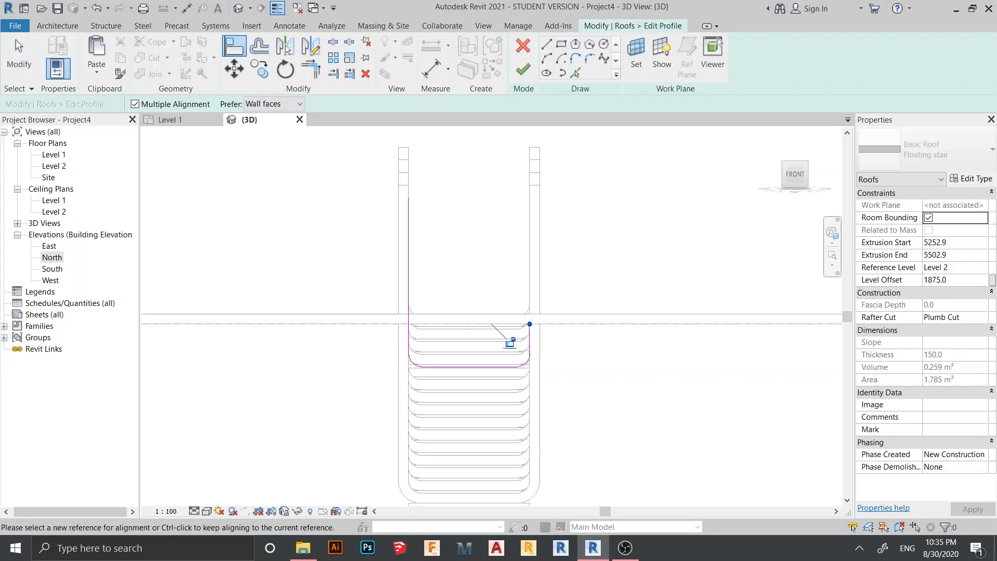
{"action": "left_click", "coordinate": [408, 197]}
{"action": "left_click", "coordinate": [522, 69]}
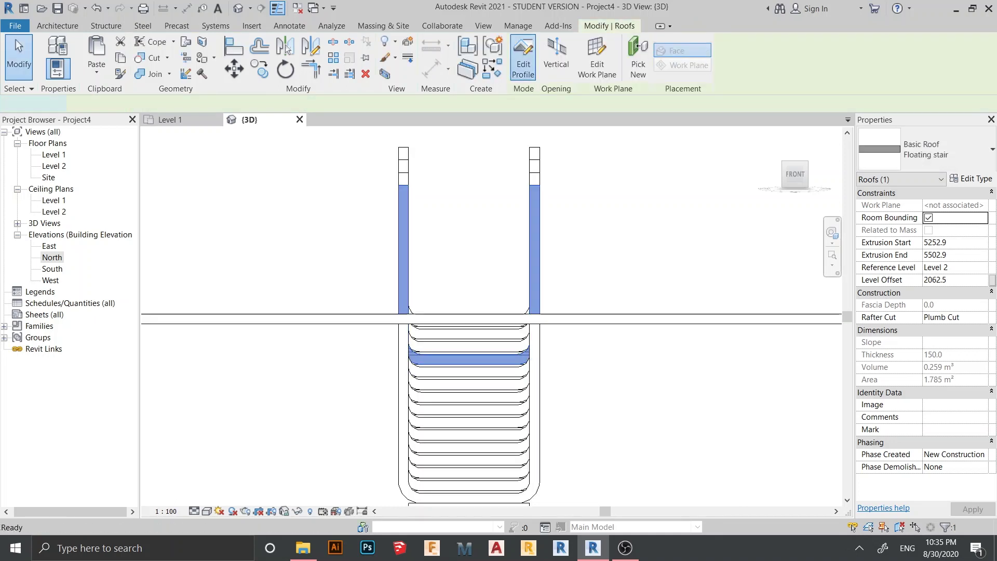
Edit the twelfth frame's profile, align both leg tops with the upper floor's underside, and finish the edit
{"action": "left_click", "coordinate": [523, 62]}
{"action": "left_click", "coordinate": [285, 48]}
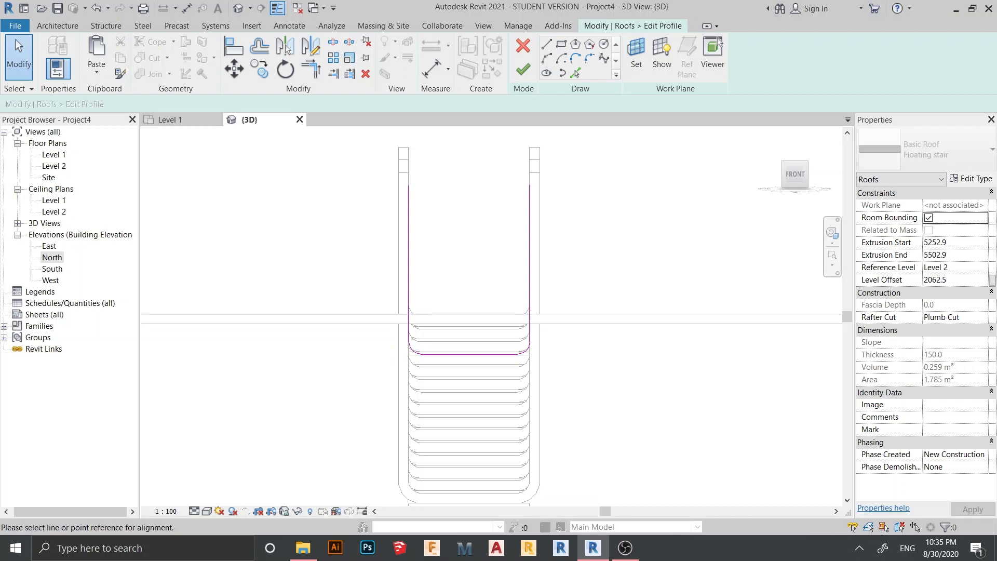
{"action": "left_click", "coordinate": [598, 324]}
{"action": "left_click", "coordinate": [529, 185]}
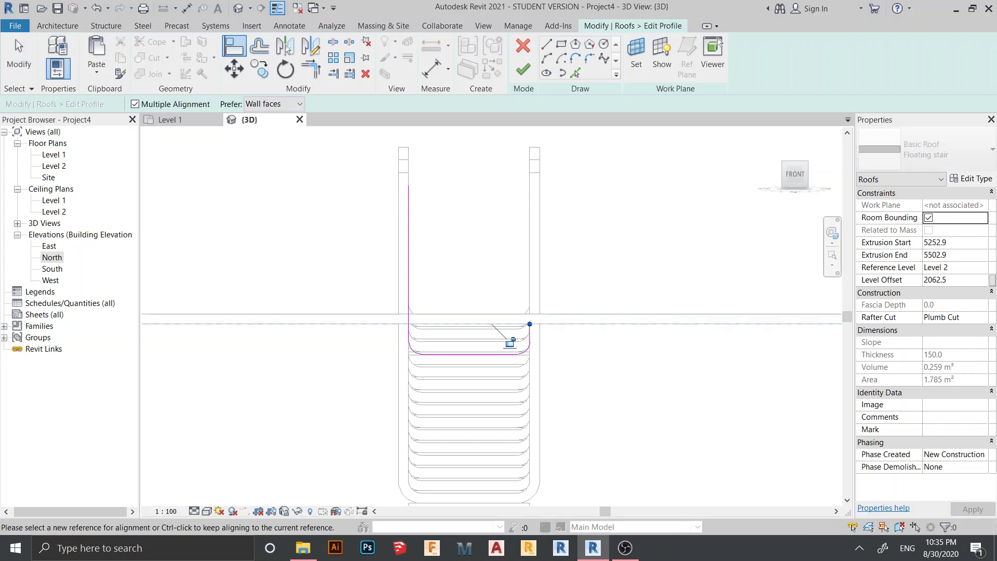
{"action": "left_click", "coordinate": [522, 70]}
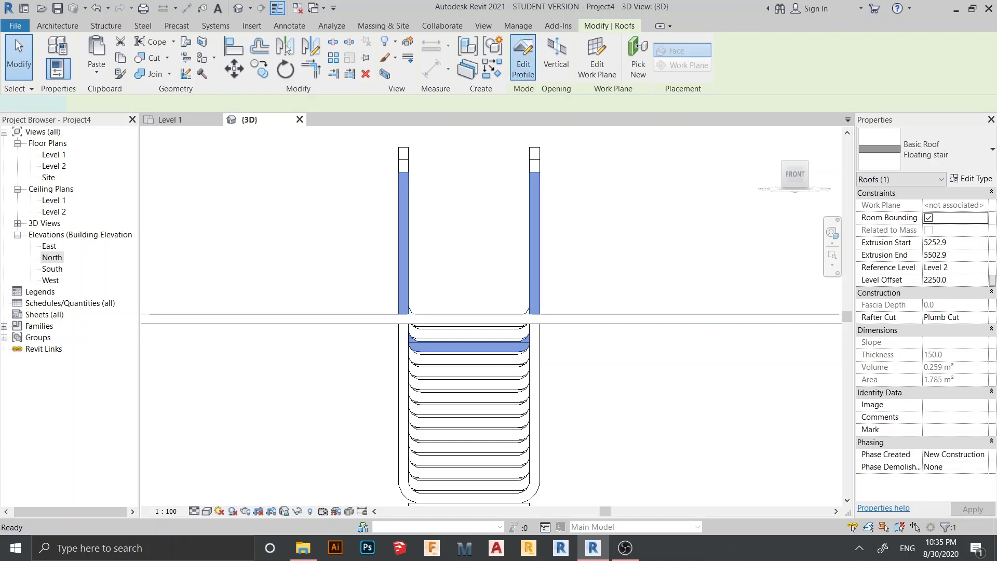
Edit the thirteenth frame's profile, align its upper leg ends with the floor's lower face, finish the edit and clear the selection
{"action": "left_click", "coordinate": [523, 67]}
{"action": "left_click", "coordinate": [234, 46]}
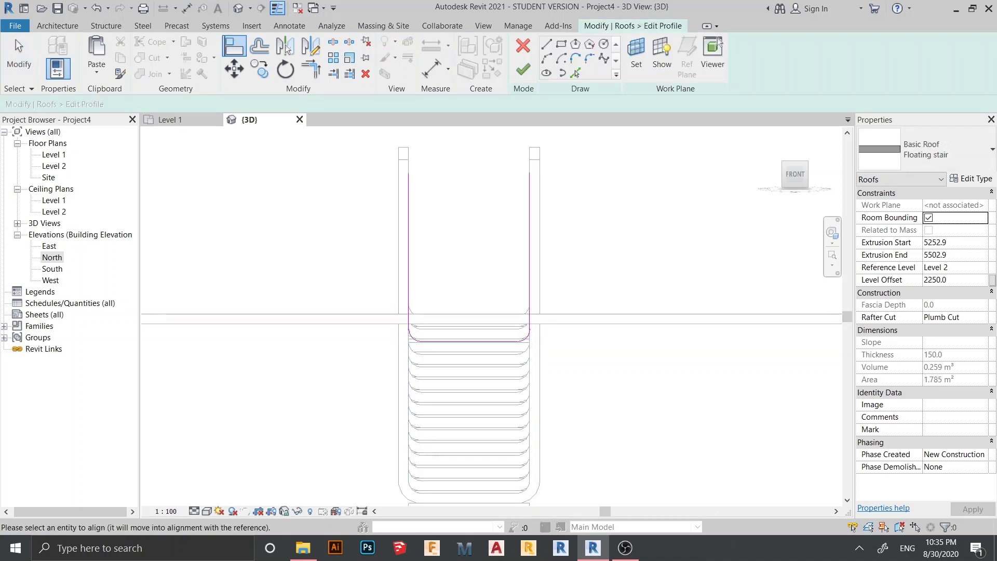
{"action": "left_click", "coordinate": [510, 341]}
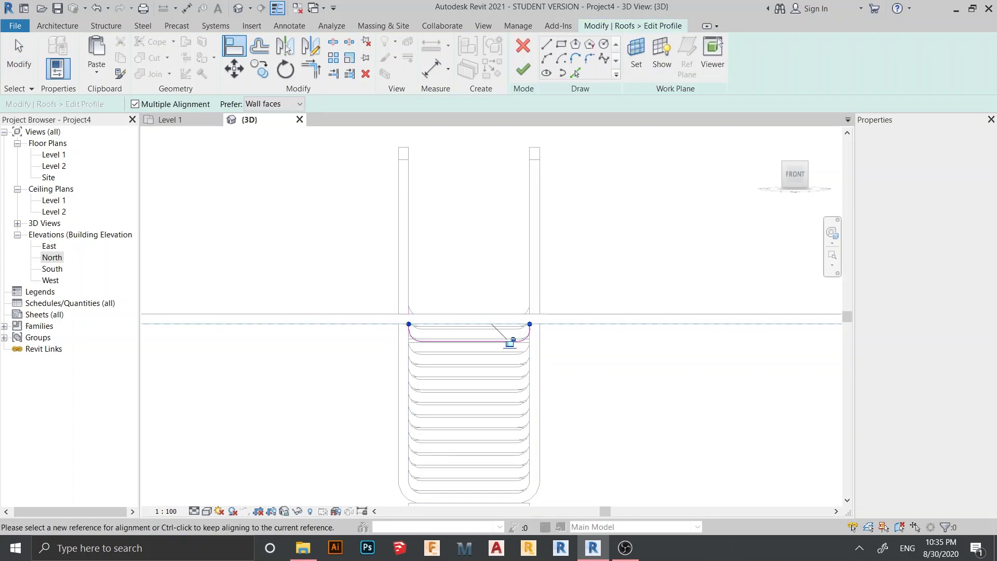
{"action": "left_click", "coordinate": [523, 68]}
{"action": "key", "text": "Escape"}
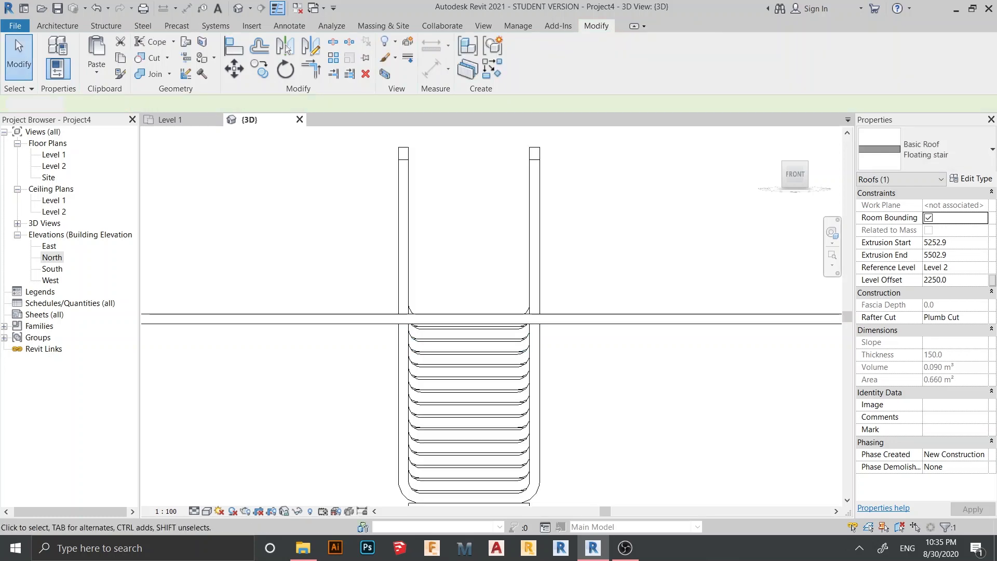
Open the profile of the fourteenth frame, just below the upper floor, for editing
{"action": "left_click", "coordinate": [529, 234]}
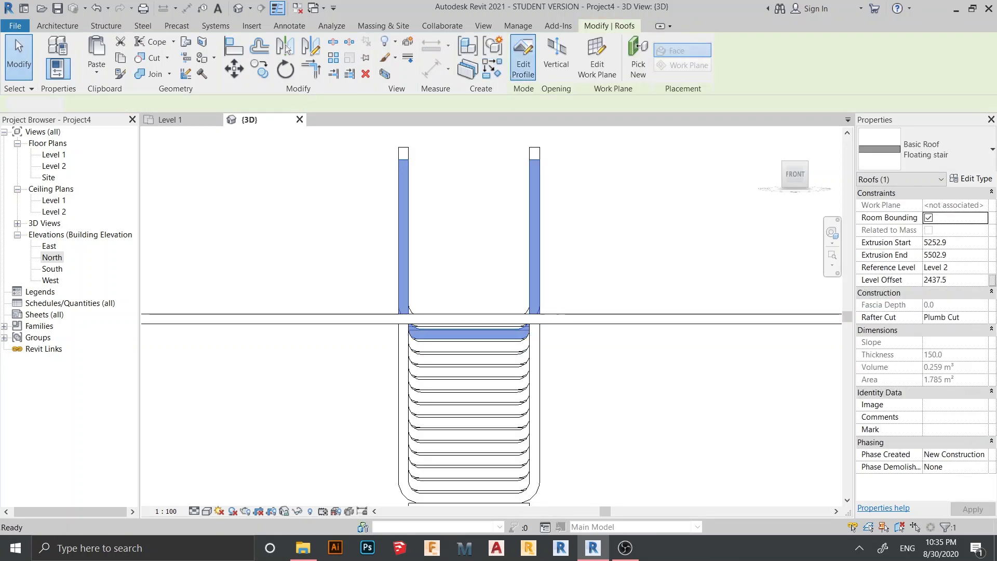
{"action": "left_click", "coordinate": [523, 58]}
Try to align one upper leg end of the fourteenth frame with the upper floor's underside, and undo the alignment
{"action": "key", "text": "a"}
{"action": "key", "text": "l"}
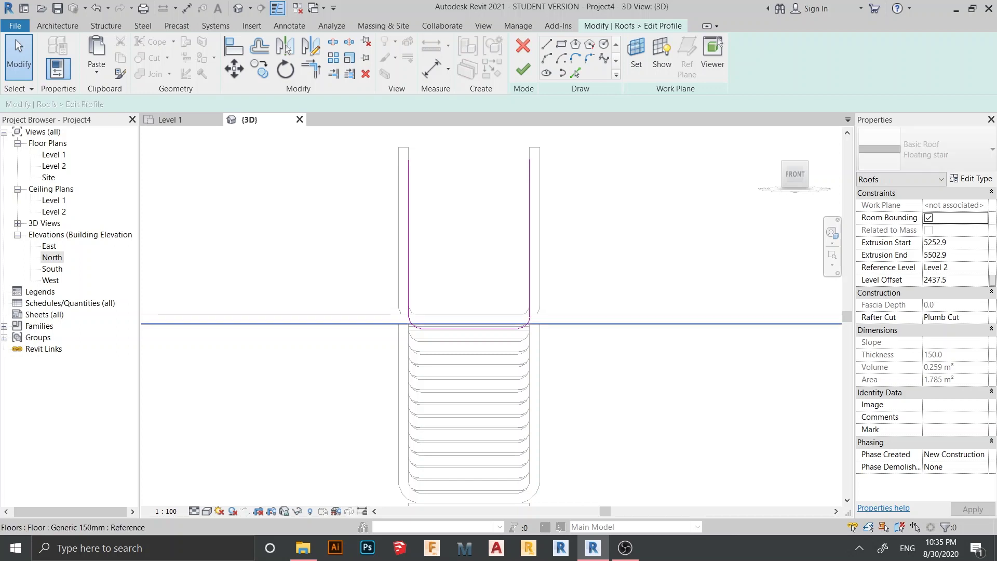
{"action": "left_click", "coordinate": [492, 326]}
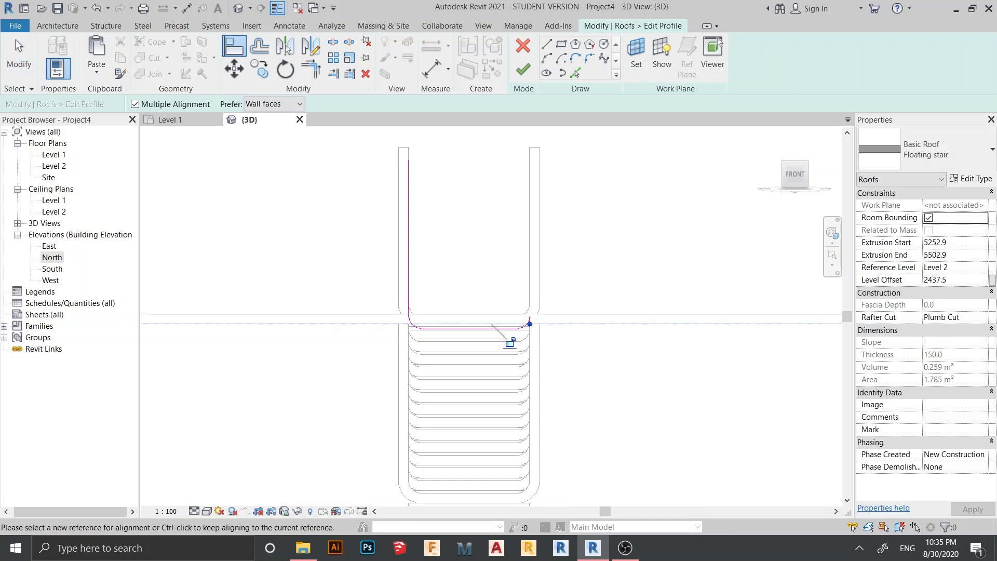
{"action": "scroll", "coordinate": [528, 322], "scroll_direction": "up", "scroll_amount": 10}
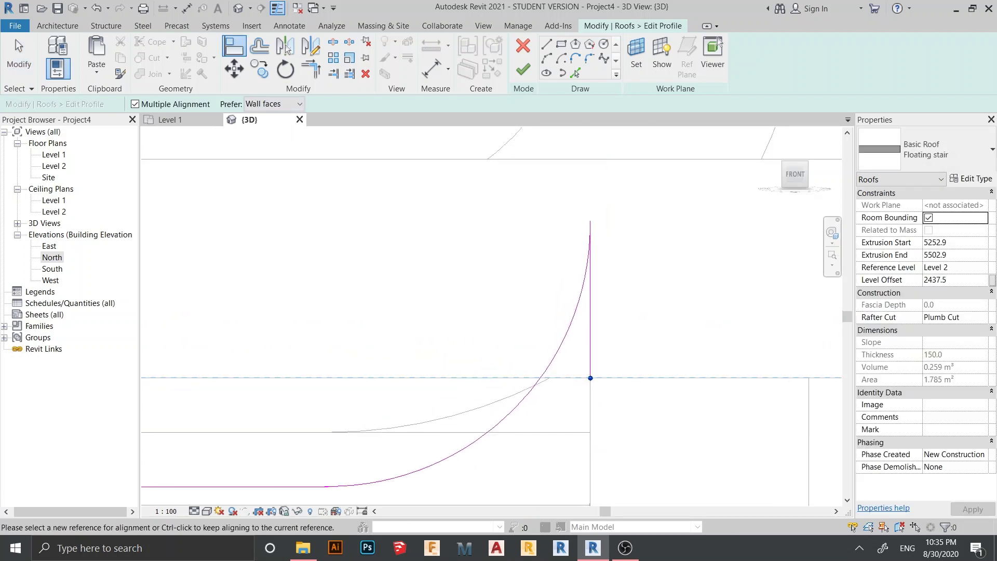
{"action": "scroll", "coordinate": [511, 415], "scroll_direction": "down", "scroll_amount": 5}
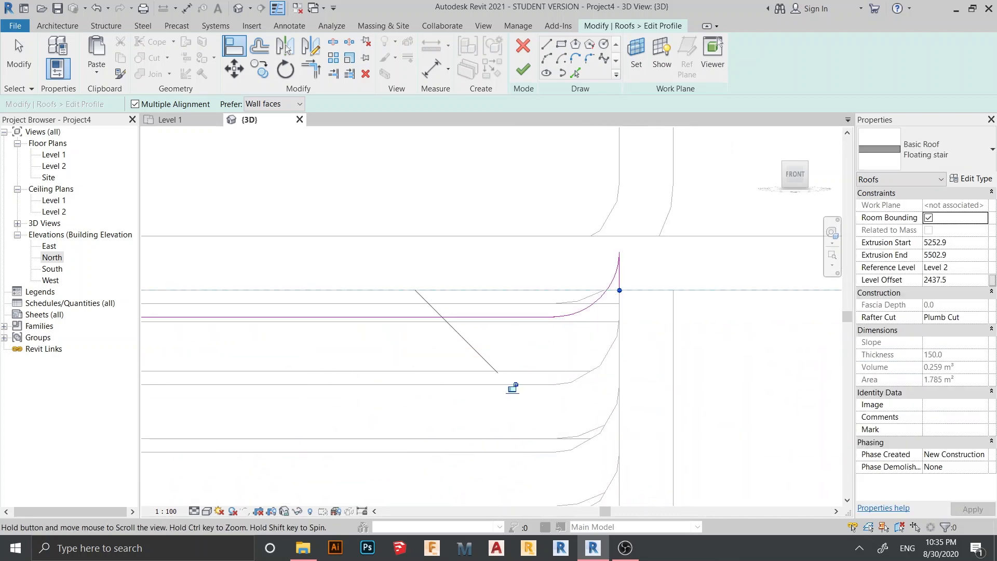
{"action": "scroll", "coordinate": [512, 434], "scroll_direction": "down", "scroll_amount": 4}
{"action": "middle_click_drag", "start_coordinate": [526, 420], "coordinate": [584, 374]}
{"action": "scroll", "coordinate": [569, 409], "scroll_direction": "down", "scroll_amount": 3}
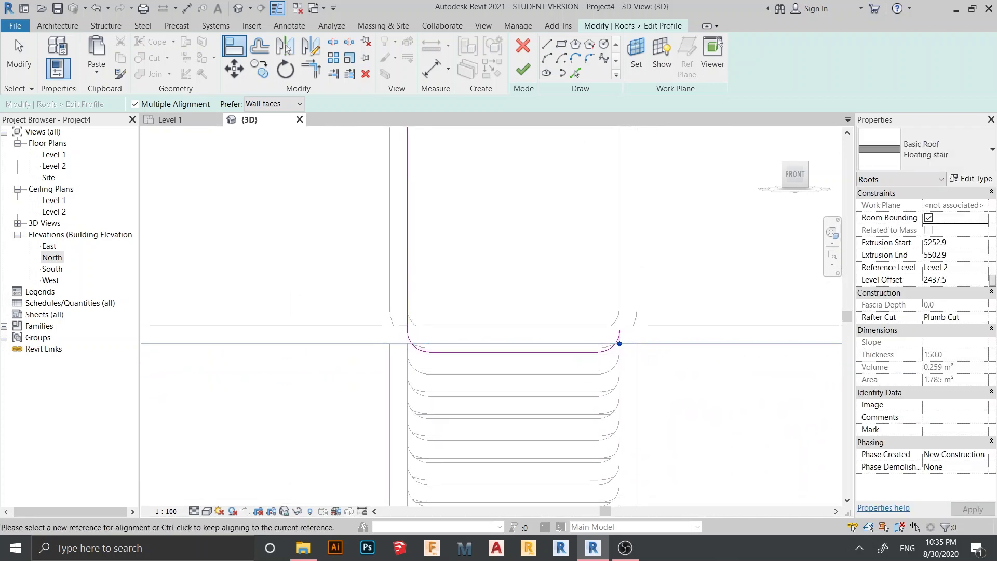
{"action": "key", "text": "Escape"}
{"action": "key", "text": "Escape"}
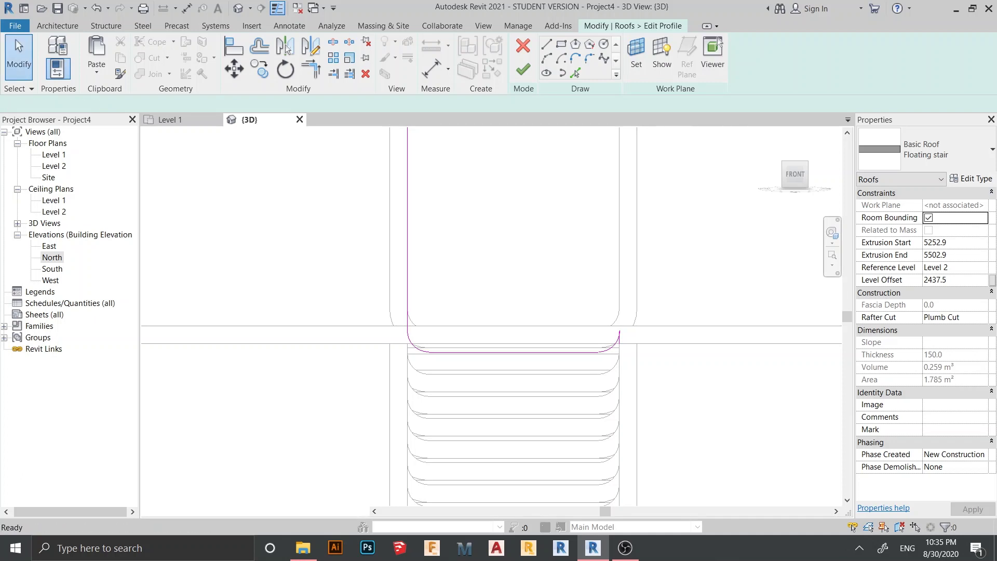
{"action": "key", "text": "ctrl+z"}
Delete both rounded corner arcs between the legs and the tread line in the fourteenth frame's profile
{"action": "scroll", "coordinate": [409, 298], "scroll_direction": "down", "scroll_amount": 3}
{"action": "scroll", "coordinate": [488, 334], "scroll_direction": "up", "scroll_amount": 3}
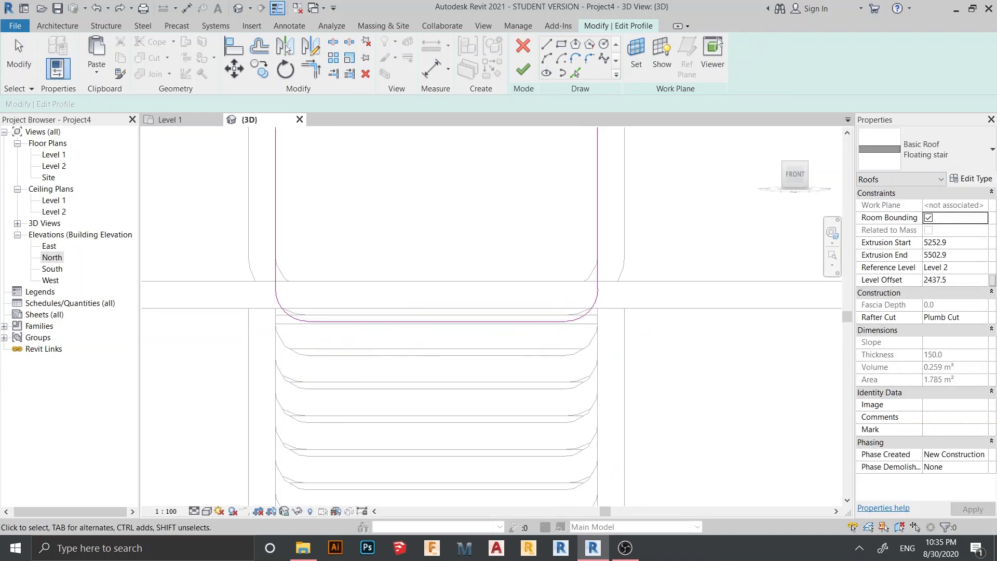
{"action": "middle_click_drag", "start_coordinate": [489, 334], "coordinate": [570, 344]}
{"action": "scroll", "coordinate": [404, 365], "scroll_direction": "up", "scroll_amount": 3}
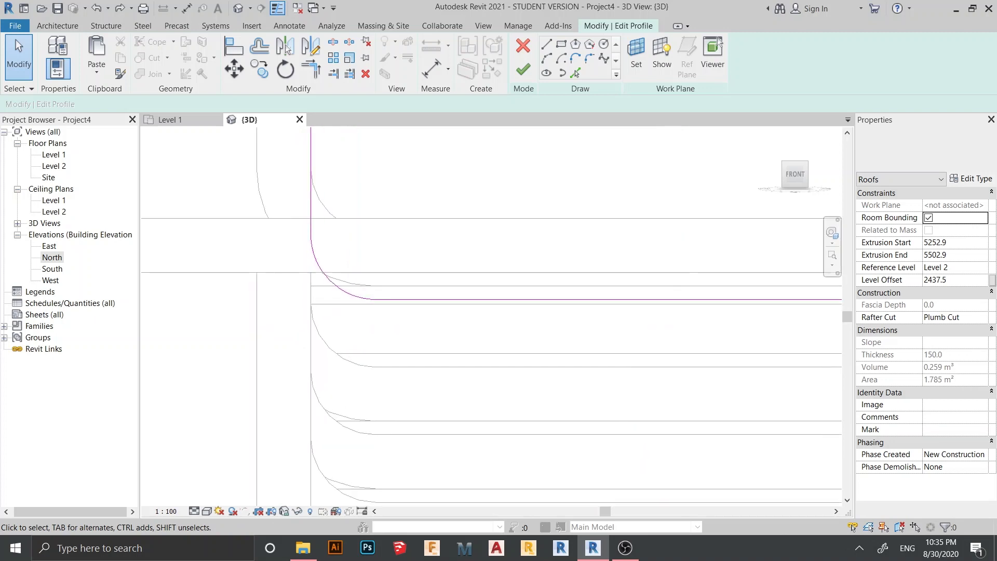
{"action": "left_click", "coordinate": [333, 281]}
{"action": "scroll", "coordinate": [332, 280], "scroll_direction": "down", "scroll_amount": 2}
{"action": "middle_click_drag", "start_coordinate": [332, 281], "coordinate": [196, 289]}
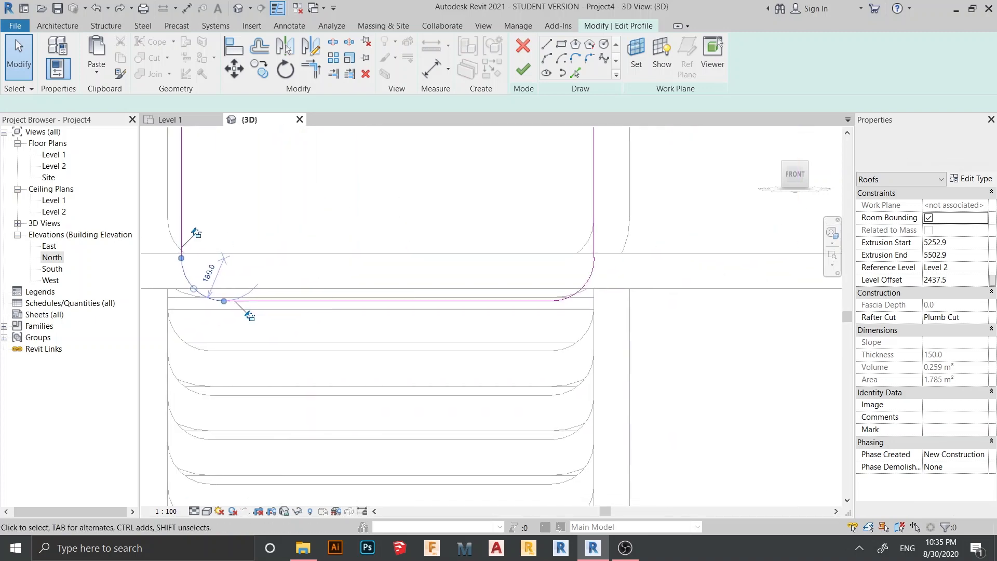
{"action": "key", "text": "Delete"}
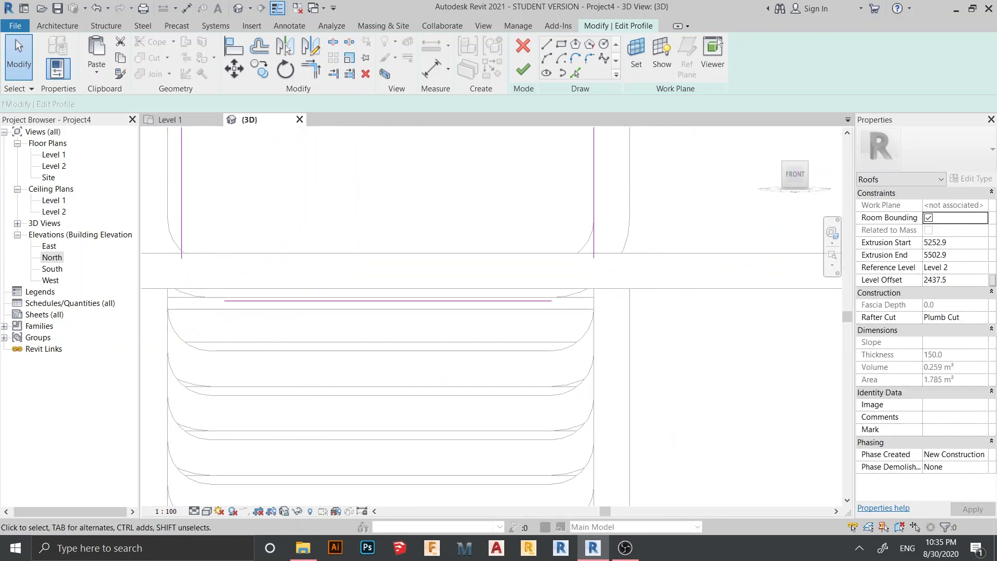
Trim the tread line and both leg lines of the fourteenth frame's profile to each other, forming square corners
{"action": "key", "text": "t"}
{"action": "key", "text": "r"}
{"action": "left_click", "coordinate": [519, 301]}
{"action": "left_click", "coordinate": [593, 238]}
{"action": "scroll", "coordinate": [709, 220], "scroll_direction": "down", "scroll_amount": 1}
{"action": "left_click", "coordinate": [395, 281]}
{"action": "left_click", "coordinate": [310, 208]}
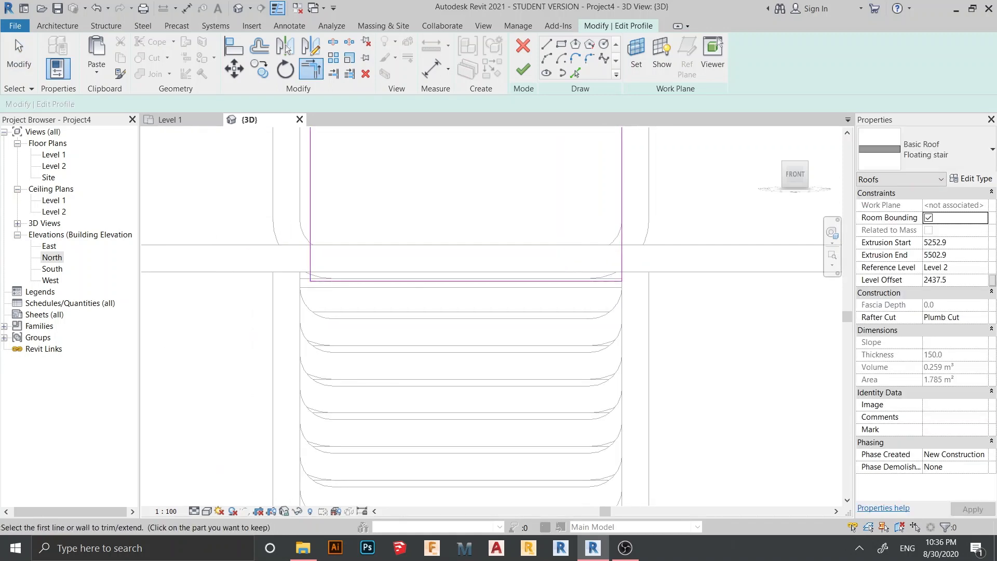
Align both upper leg ends of the fourteenth frame's square-cornered profile with the upper floor's underside
{"action": "scroll", "coordinate": [368, 227], "scroll_direction": "down", "scroll_amount": 1}
{"action": "key", "text": "l"}
{"action": "left_click", "coordinate": [431, 256]}
{"action": "scroll", "coordinate": [431, 256], "scroll_direction": "down", "scroll_amount": 2}
{"action": "middle_click_drag", "start_coordinate": [431, 256], "coordinate": [522, 437]}
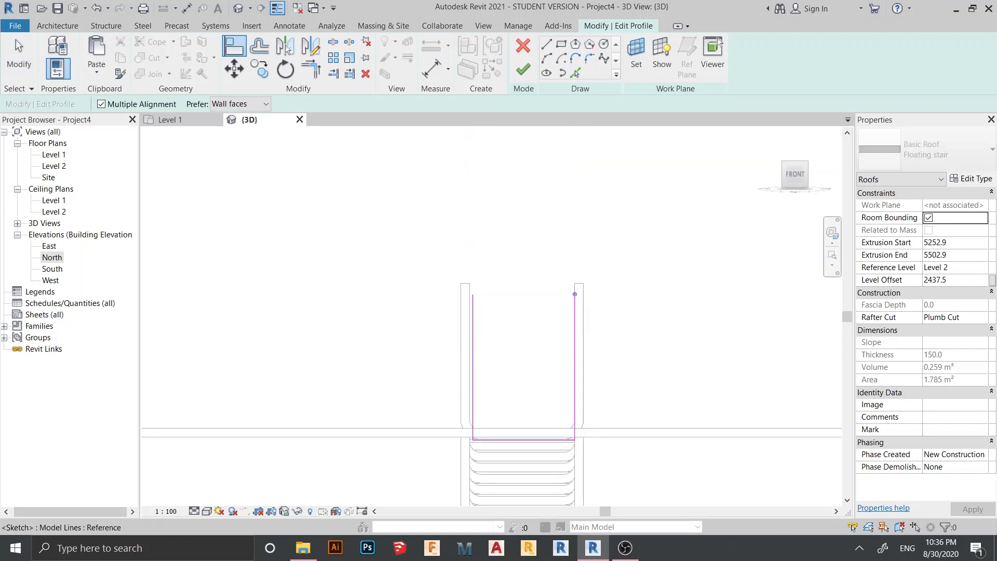
{"action": "left_click", "coordinate": [472, 293]}
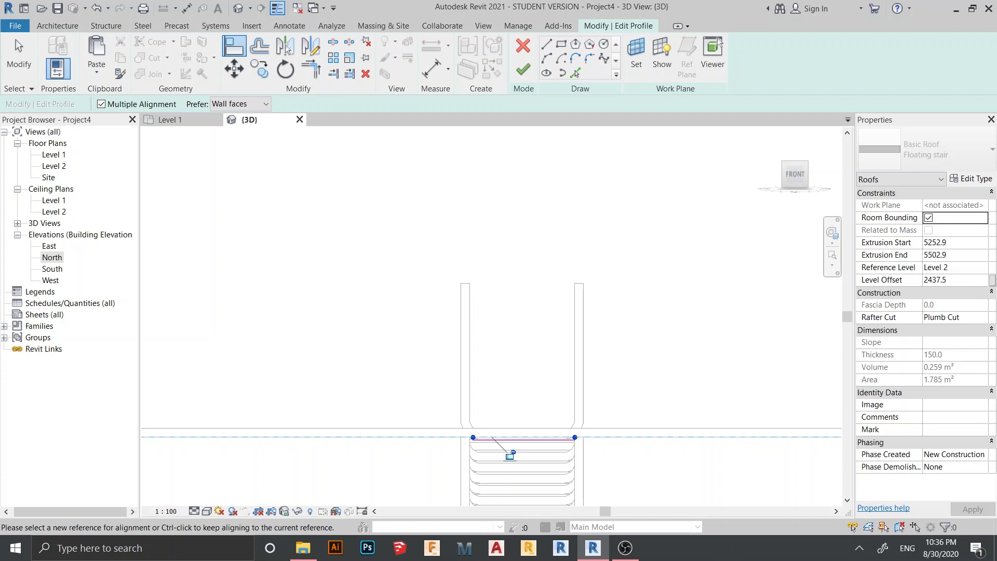
{"action": "key", "text": "Escape"}
{"action": "key", "text": "Escape"}
{"action": "scroll", "coordinate": [478, 451], "scroll_direction": "up", "scroll_amount": 6}
{"action": "scroll", "coordinate": [467, 431], "scroll_direction": "up", "scroll_amount": 3}
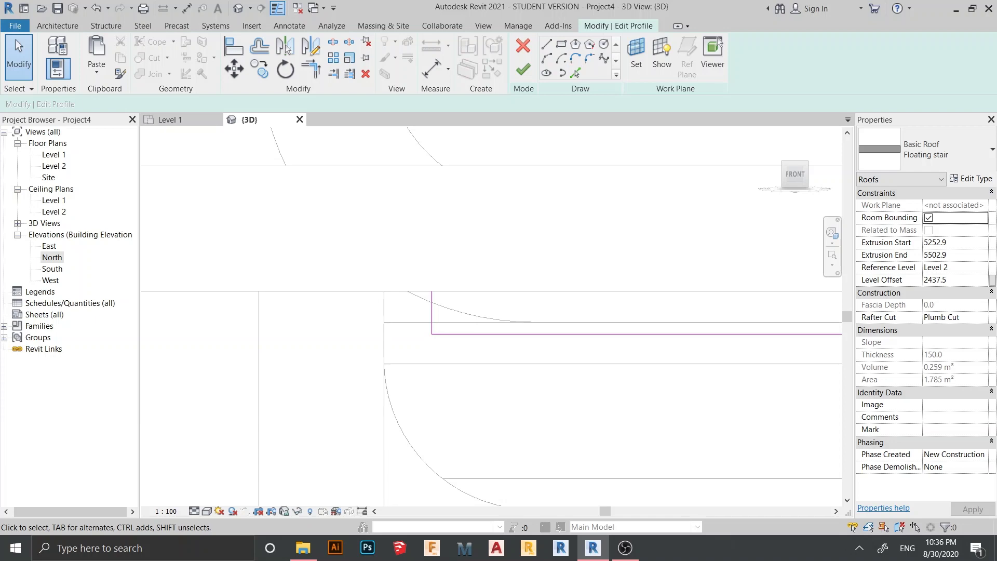
Fillet both corners of the fourteenth frame's profile with a radius of 50 and finish the profile
{"action": "left_click", "coordinate": [589, 58]}
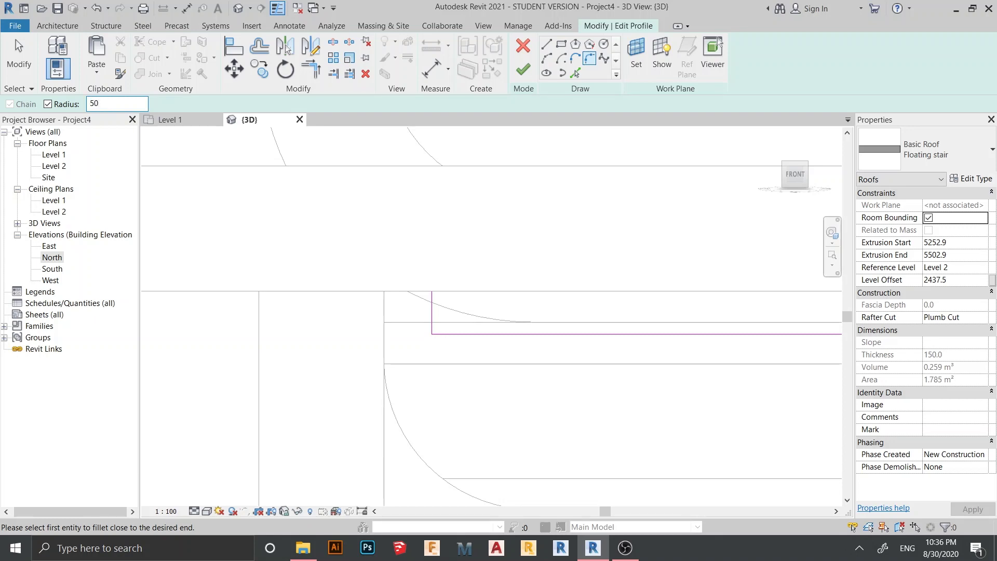
{"action": "scroll", "coordinate": [438, 306], "scroll_direction": "up", "scroll_amount": 4}
{"action": "scroll", "coordinate": [412, 319], "scroll_direction": "down", "scroll_amount": 7}
{"action": "mouse_move", "coordinate": [412, 320]}
{"action": "middle_mouse_down"}
{"action": "mouse_move", "coordinate": [354, 324]}
{"action": "mouse_move", "coordinate": [121, 297]}
{"action": "middle_mouse_up"}
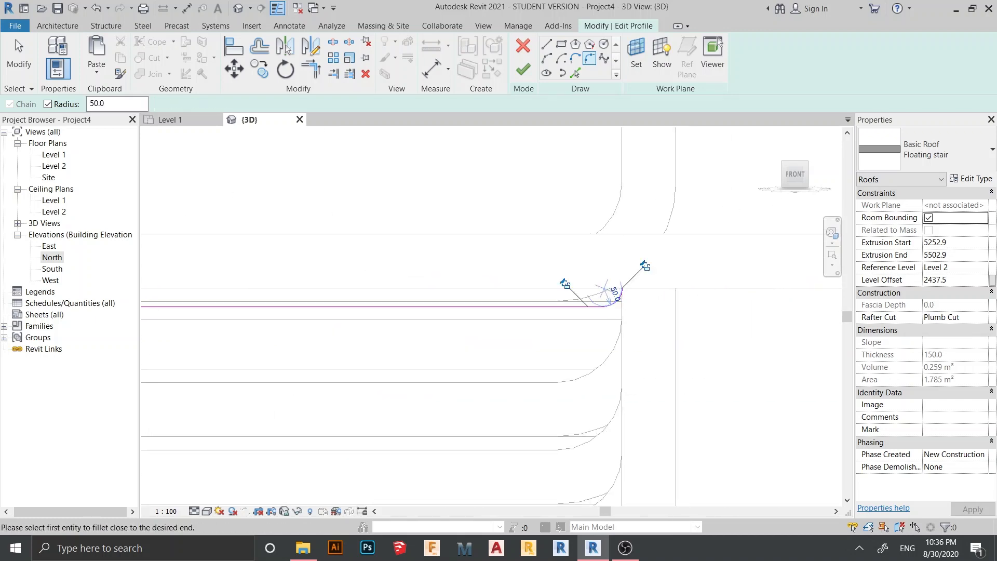
{"action": "left_click", "coordinate": [522, 69]}
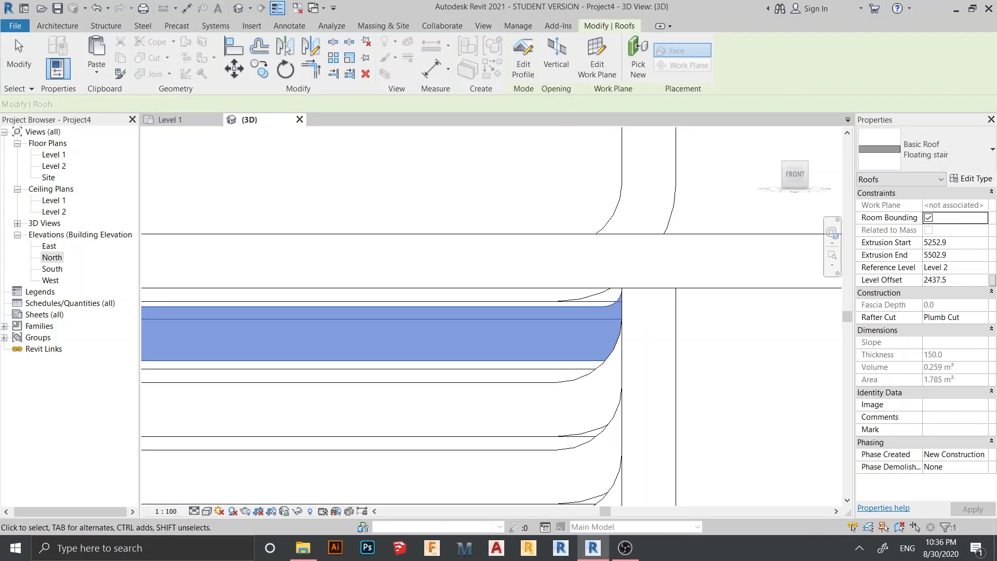
{"action": "scroll", "coordinate": [544, 187], "scroll_direction": "down", "scroll_amount": 1}
{"action": "scroll", "coordinate": [531, 181], "scroll_direction": "down", "scroll_amount": 1}
{"action": "key", "text": "Escape"}
Open the uppermost frame's profile for editing and delete both leg lines
{"action": "left_click", "coordinate": [597, 206]}
{"action": "scroll", "coordinate": [551, 178], "scroll_direction": "down", "scroll_amount": 5}
{"action": "scroll", "coordinate": [606, 200], "scroll_direction": "down", "scroll_amount": 1}
{"action": "middle_click_drag", "start_coordinate": [606, 200], "coordinate": [592, 331]}
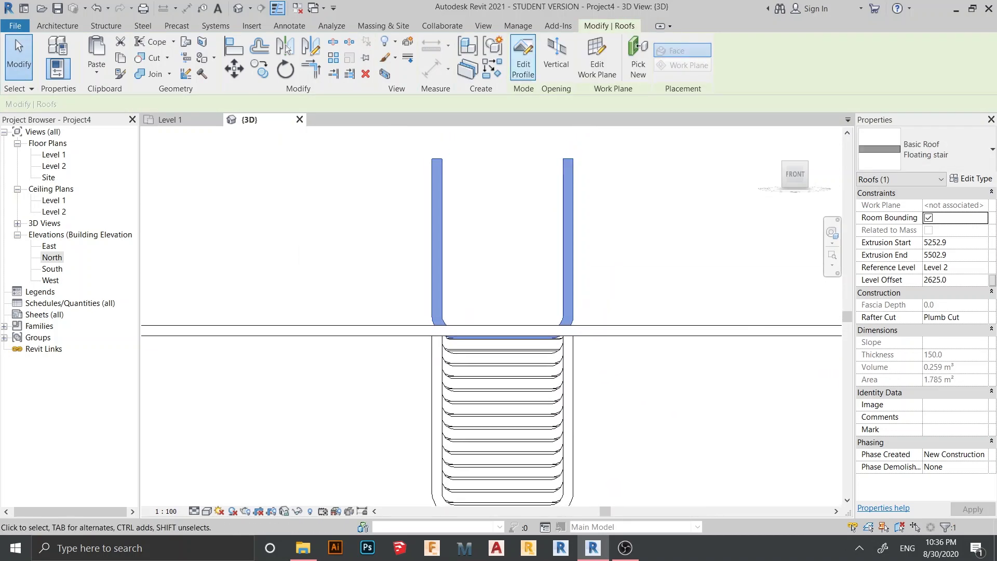
{"action": "left_click", "coordinate": [523, 60]}
{"action": "scroll", "coordinate": [561, 319], "scroll_direction": "up", "scroll_amount": 3}
{"action": "left_click", "coordinate": [558, 317]}
{"action": "key", "text": "Escape"}
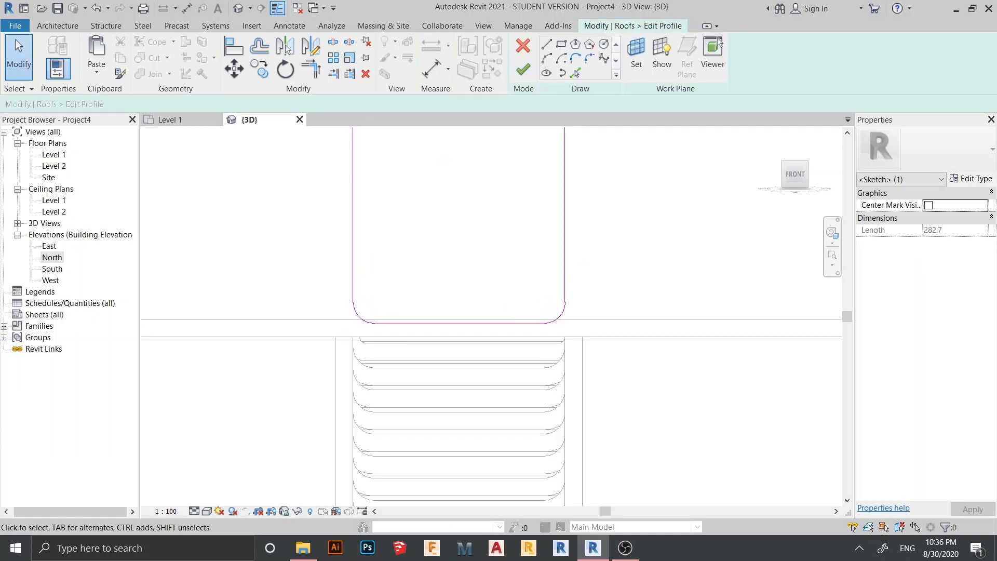
{"action": "left_click_drag", "start_coordinate": [623, 229], "coordinate": [311, 229]}
{"action": "key", "text": "Delete"}
Shorten both corner arcs of the uppermost frame's profile to the upper floor's top edge and finish the profile
{"action": "scroll", "coordinate": [358, 364], "scroll_direction": "up", "scroll_amount": 5}
{"action": "middle_click_drag", "start_coordinate": [358, 312], "coordinate": [353, 406]}
{"action": "left_click", "coordinate": [334, 218]}
{"action": "mouse_move", "coordinate": [333, 207]}
{"action": "left_mouse_down"}
{"action": "mouse_move", "coordinate": [346, 253]}
{"action": "mouse_move", "coordinate": [366, 277]}
{"action": "left_mouse_up"}
{"action": "scroll", "coordinate": [466, 268], "scroll_direction": "up", "scroll_amount": 1}
{"action": "scroll", "coordinate": [442, 288], "scroll_direction": "down", "scroll_amount": 3}
{"action": "middle_click_drag", "start_coordinate": [443, 288], "coordinate": [191, 351]}
{"action": "left_click", "coordinate": [508, 331]}
{"action": "left_click_drag", "start_coordinate": [510, 320], "coordinate": [494, 349]}
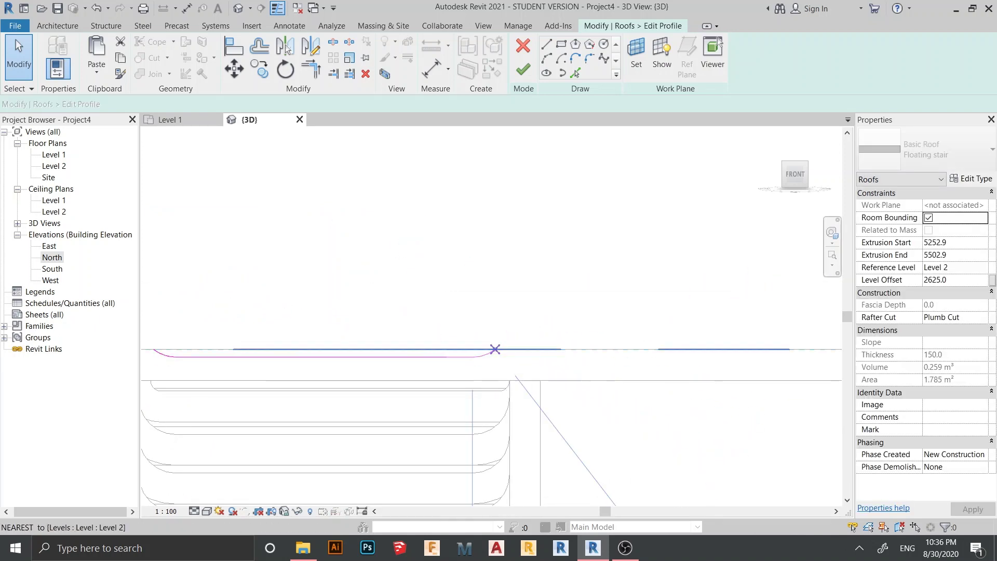
{"action": "left_click", "coordinate": [523, 69]}
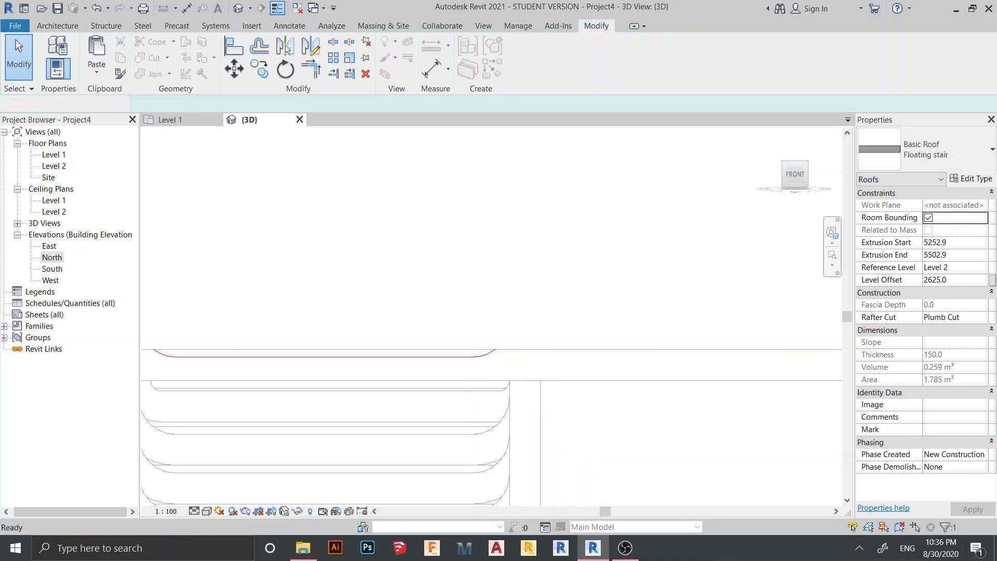
{"action": "scroll", "coordinate": [569, 262], "scroll_direction": "down", "scroll_amount": 3}
{"action": "middle_click_drag", "start_coordinate": [568, 262], "coordinate": [498, 260]}
{"action": "key", "text": "Escape"}
Examine the ends of the uppermost frames at the floor opening from oblique and front views
{"action": "middle_click_drag", "start_coordinate": [470, 143], "coordinate": [556, 283], "text": "shift"}
{"action": "scroll", "coordinate": [431, 192], "scroll_direction": "up", "scroll_amount": 7}
{"action": "scroll", "coordinate": [464, 297], "scroll_direction": "down", "scroll_amount": 2}
{"action": "scroll", "coordinate": [400, 282], "scroll_direction": "up", "scroll_amount": 3}
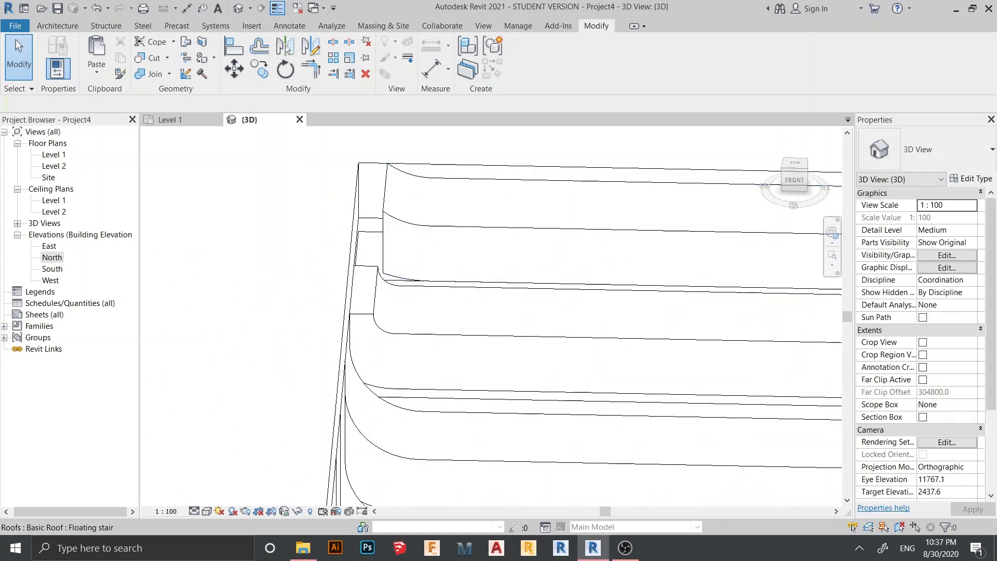
{"action": "middle_click_drag", "start_coordinate": [401, 282], "coordinate": [337, 283], "text": "shift"}
{"action": "scroll", "coordinate": [396, 472], "scroll_direction": "down", "scroll_amount": 2}
{"action": "scroll", "coordinate": [402, 264], "scroll_direction": "up", "scroll_amount": 3}
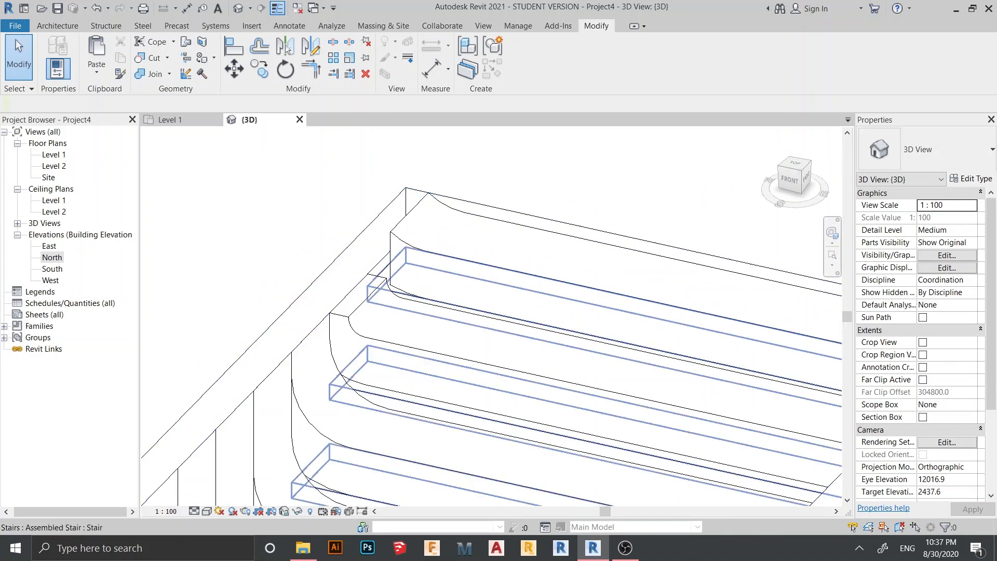
{"action": "middle_click_drag", "start_coordinate": [426, 270], "coordinate": [394, 248]}
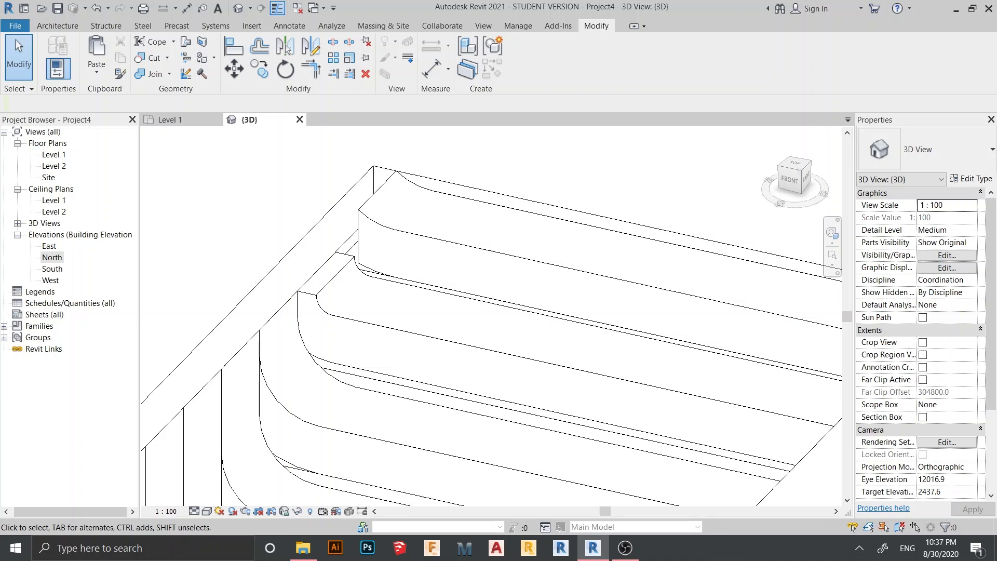
{"action": "left_click", "coordinate": [789, 179]}
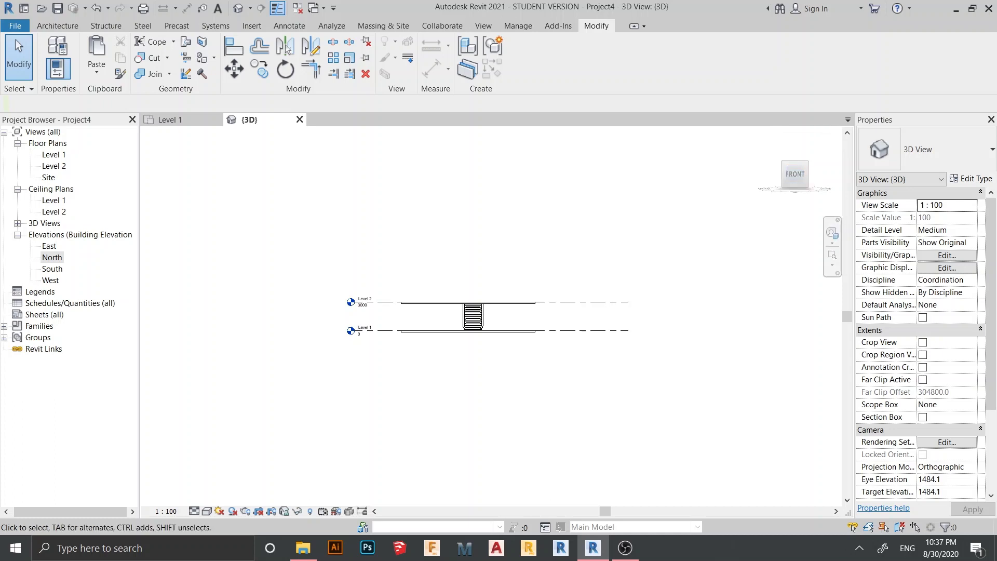
{"action": "scroll", "coordinate": [487, 329], "scroll_direction": "up", "scroll_amount": 5}
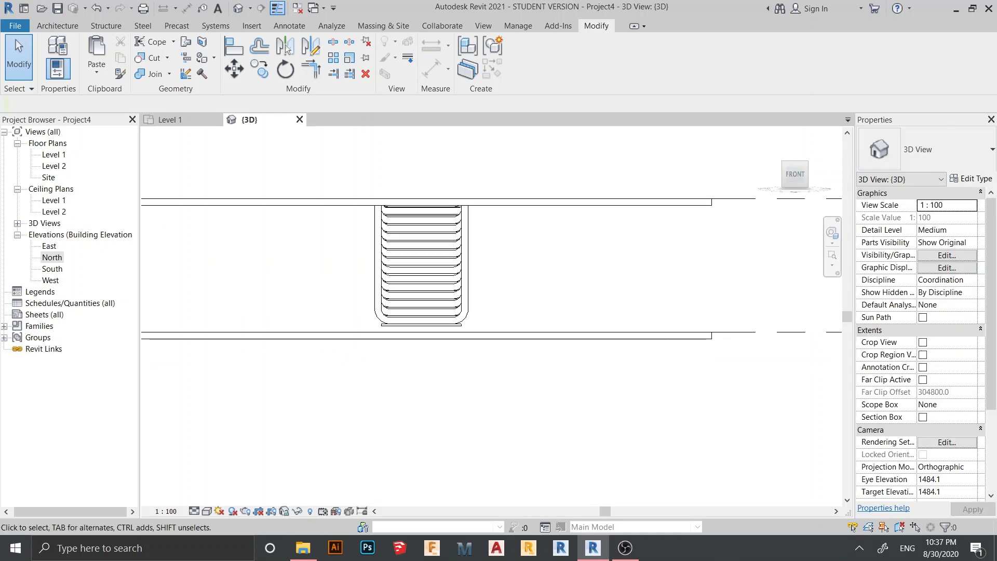
{"action": "scroll", "coordinate": [487, 330], "scroll_direction": "down", "scroll_amount": 5}
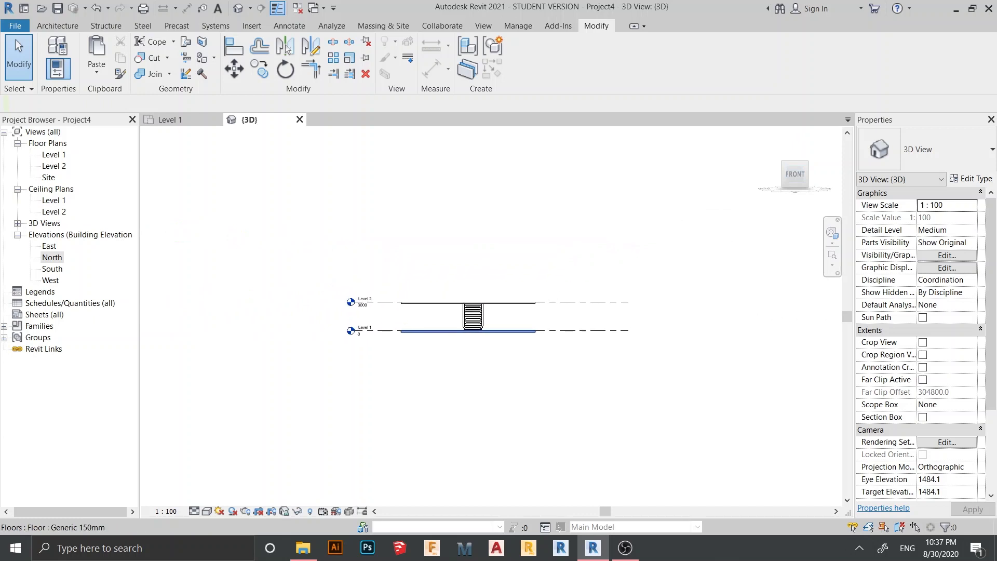
{"action": "scroll", "coordinate": [485, 318], "scroll_direction": "up", "scroll_amount": 6}
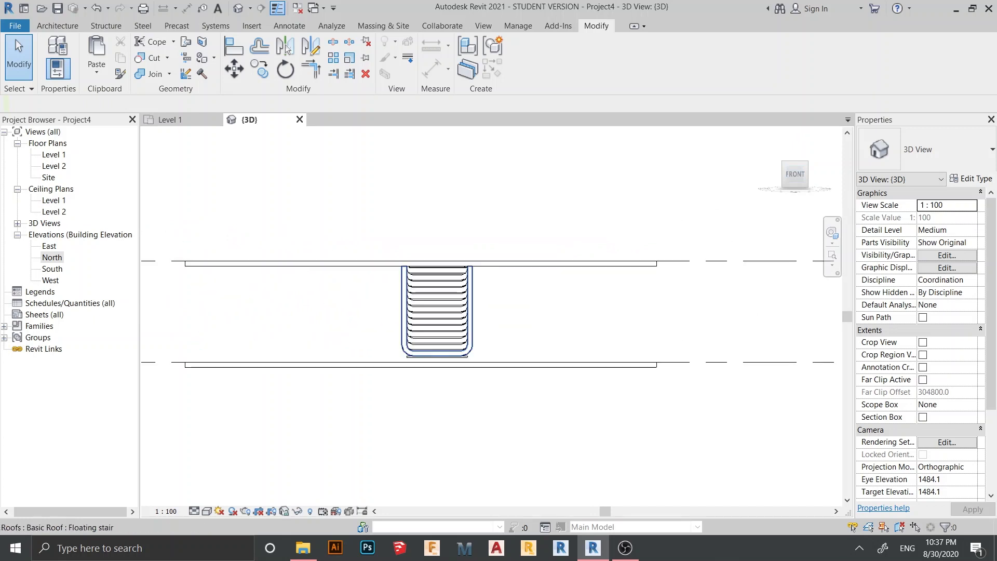
{"action": "middle_click_drag", "start_coordinate": [485, 319], "coordinate": [457, 364], "text": "shift"}
{"action": "scroll", "coordinate": [452, 293], "scroll_direction": "up", "scroll_amount": 4}
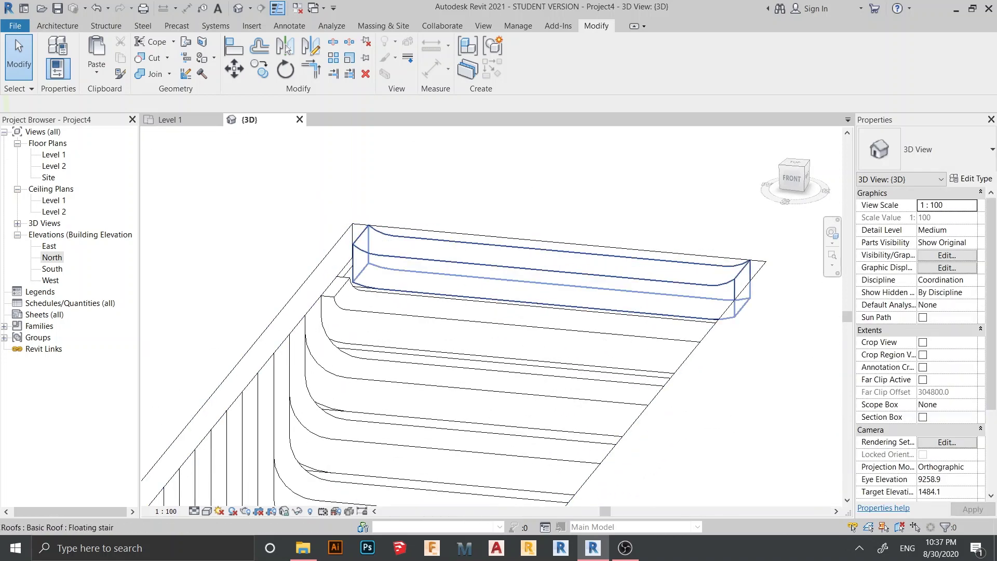
Try deleting one corner arc from the uppermost frame's profile, and undo the deletion
{"action": "left_click", "coordinate": [589, 273]}
{"action": "left_click", "coordinate": [792, 178]}
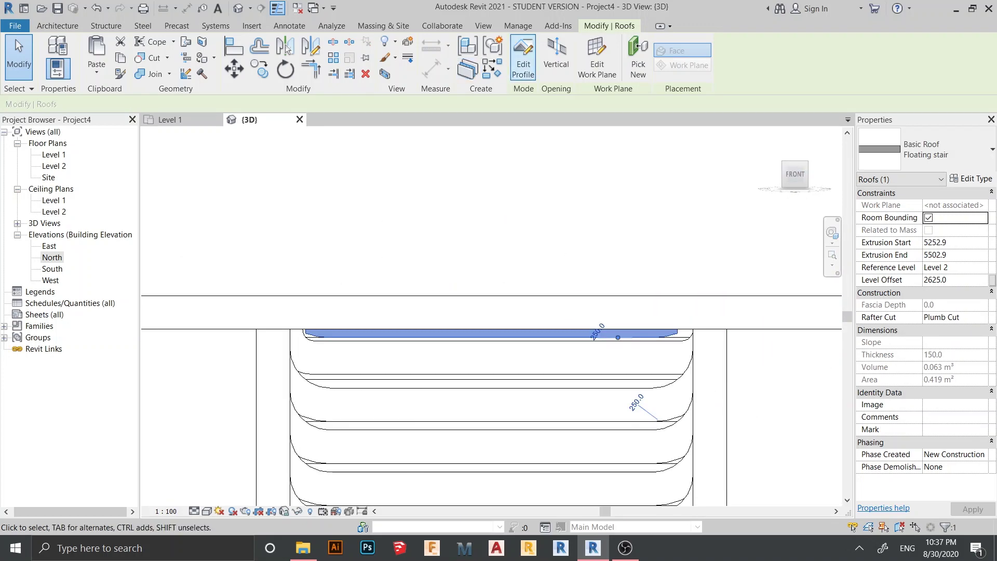
{"action": "left_click", "coordinate": [523, 60]}
{"action": "scroll", "coordinate": [342, 363], "scroll_direction": "up", "scroll_amount": 3}
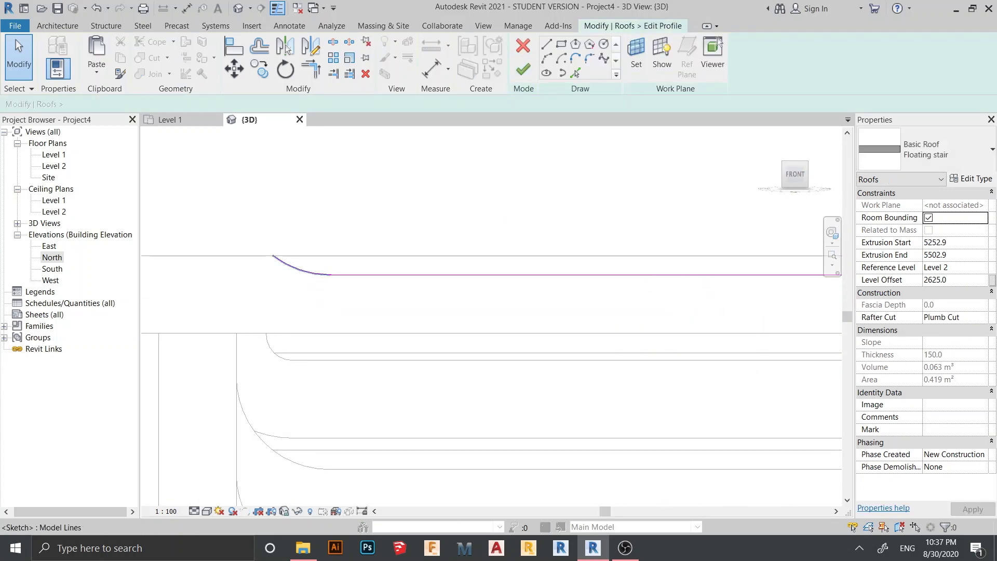
{"action": "left_click", "coordinate": [299, 270]}
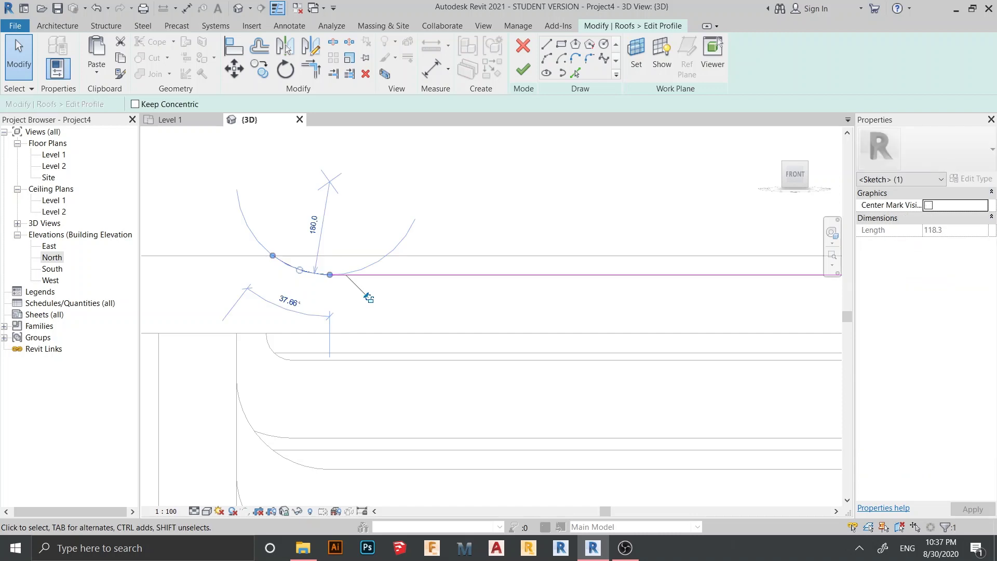
{"action": "key", "text": "Delete"}
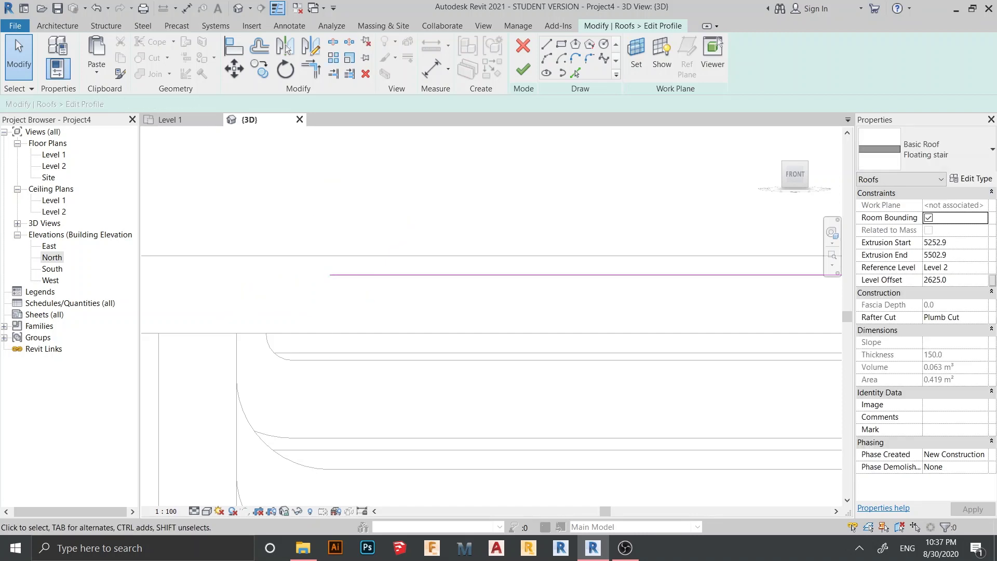
{"action": "key", "text": "ctrl+z"}
{"action": "key", "text": "ctrl+z"}
Delete the uppermost frame from the stair
{"action": "scroll", "coordinate": [329, 323], "scroll_direction": "down", "scroll_amount": 3}
{"action": "middle_click_drag", "start_coordinate": [330, 323], "coordinate": [377, 277]}
{"action": "middle_click_drag", "start_coordinate": [618, 307], "coordinate": [567, 346], "text": "shift"}
{"action": "scroll", "coordinate": [567, 346], "scroll_direction": "up", "scroll_amount": 2}
{"action": "left_click", "coordinate": [571, 259]}
{"action": "key", "text": "Delete"}
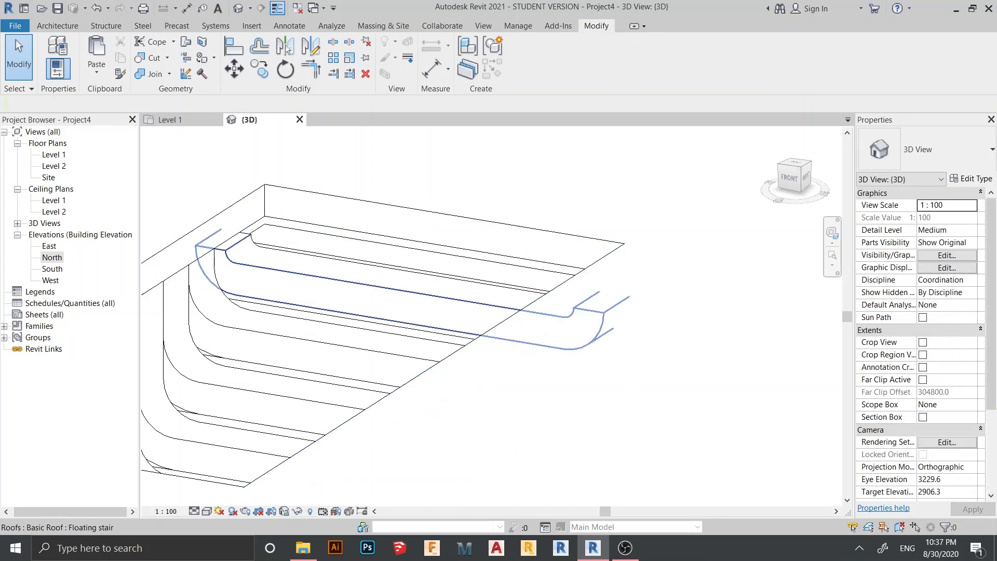
Copy the fourteenth frame one step up, from its tread's lower corner to the matching corner of the uppermost tread
{"action": "left_click", "coordinate": [514, 309]}
{"action": "scroll", "coordinate": [550, 356], "scroll_direction": "down", "scroll_amount": 3}
{"action": "middle_click_drag", "start_coordinate": [550, 356], "coordinate": [514, 309], "text": "shift"}
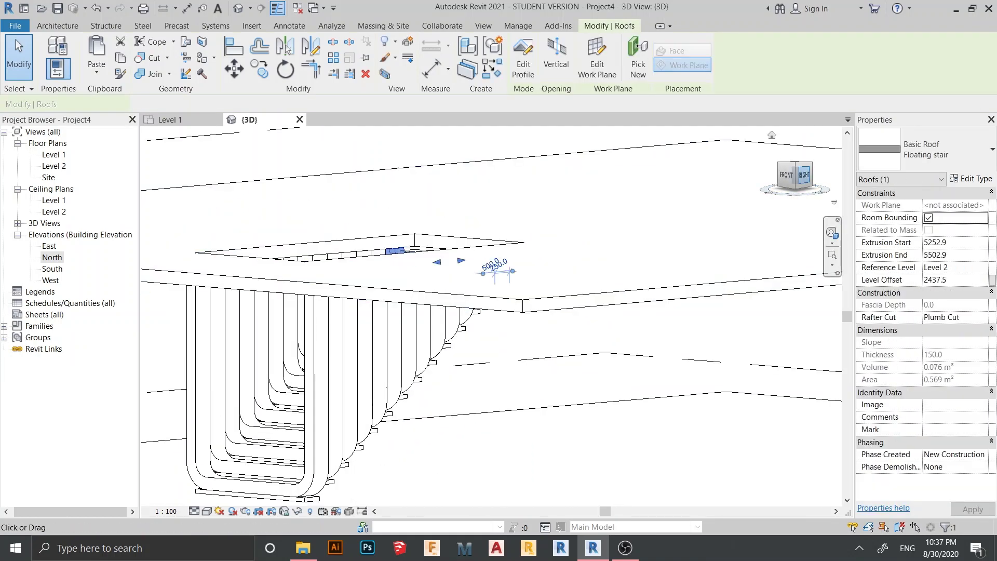
{"action": "left_click", "coordinate": [803, 175]}
{"action": "middle_click_drag", "start_coordinate": [612, 223], "coordinate": [639, 282]}
{"action": "middle_click_drag", "start_coordinate": [484, 327], "coordinate": [491, 343]}
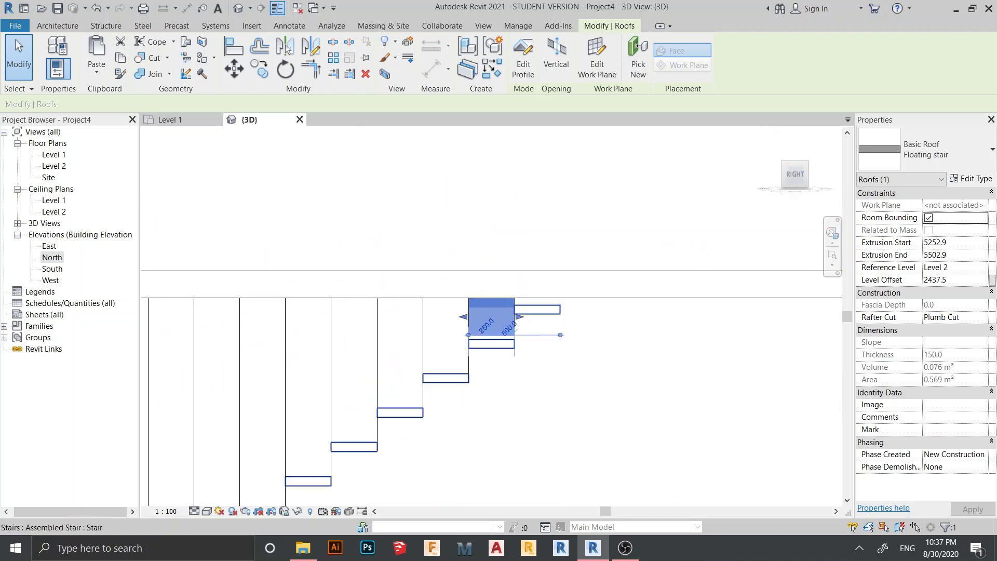
{"action": "key", "text": "c"}
{"action": "key", "text": "o"}
{"action": "left_click", "coordinate": [514, 348]}
{"action": "left_click", "coordinate": [560, 314]}
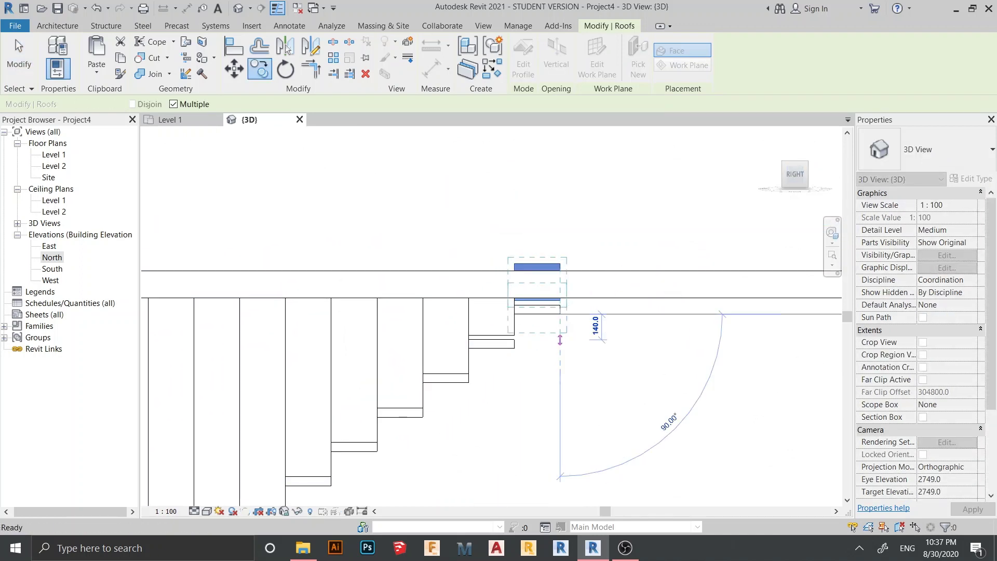
{"action": "key", "text": "Escape"}
Open the copied uppermost frame's profile for editing in the front view
{"action": "scroll", "coordinate": [563, 349], "scroll_direction": "down", "scroll_amount": 3}
{"action": "middle_click_drag", "start_coordinate": [562, 348], "coordinate": [602, 366]}
{"action": "scroll", "coordinate": [494, 278], "scroll_direction": "up", "scroll_amount": 2}
{"action": "scroll", "coordinate": [483, 294], "scroll_direction": "up", "scroll_amount": 2}
{"action": "middle_click_drag", "start_coordinate": [483, 293], "coordinate": [613, 312], "text": "shift"}
{"action": "left_click", "coordinate": [794, 177]}
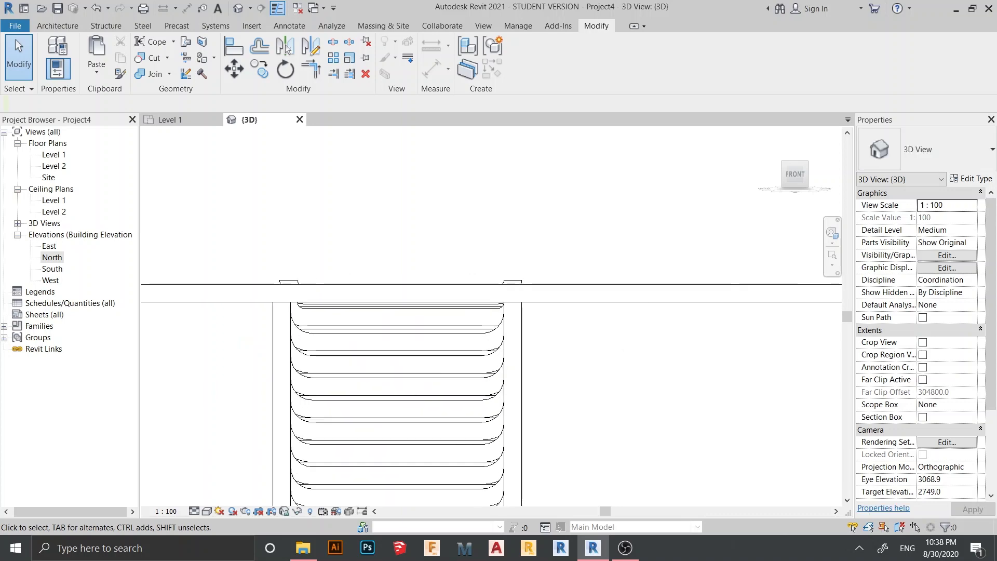
{"action": "scroll", "coordinate": [363, 265], "scroll_direction": "up", "scroll_amount": 2}
{"action": "left_click", "coordinate": [364, 323]}
{"action": "middle_click_drag", "start_coordinate": [363, 323], "coordinate": [486, 293]}
{"action": "scroll", "coordinate": [431, 262], "scroll_direction": "up", "scroll_amount": 3}
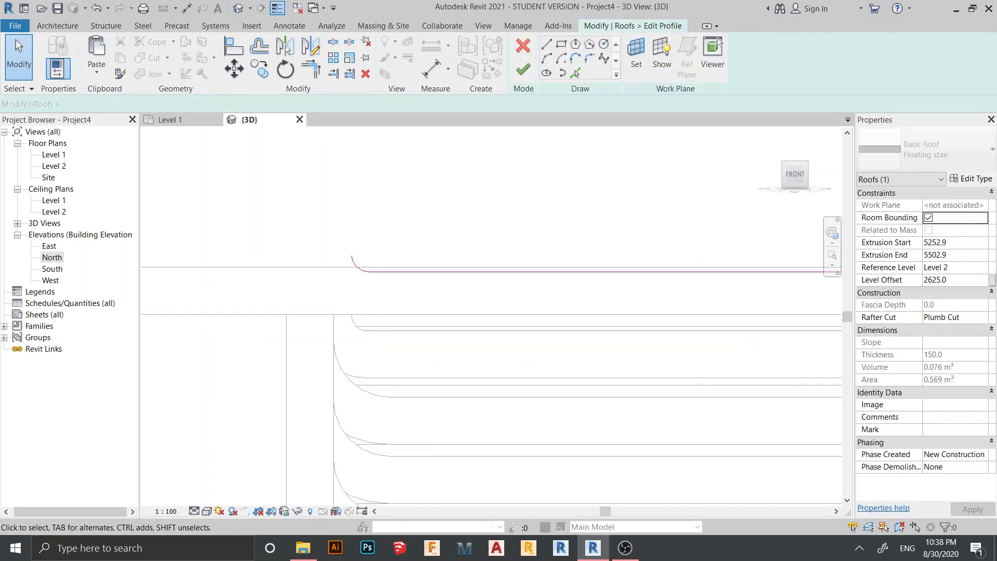
{"action": "middle_click_drag", "start_coordinate": [431, 262], "coordinate": [496, 254]}
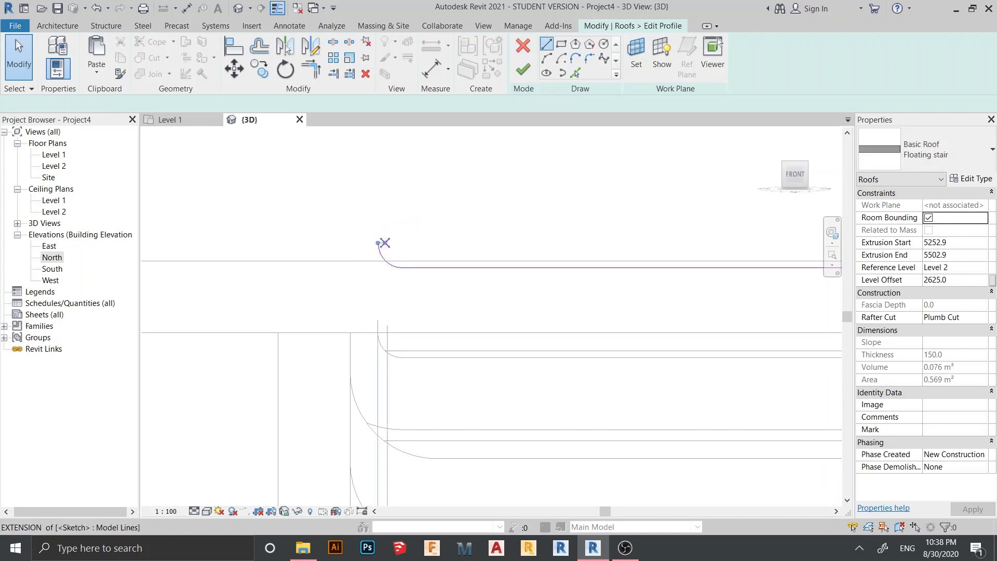
{"action": "key", "text": "Escape"}
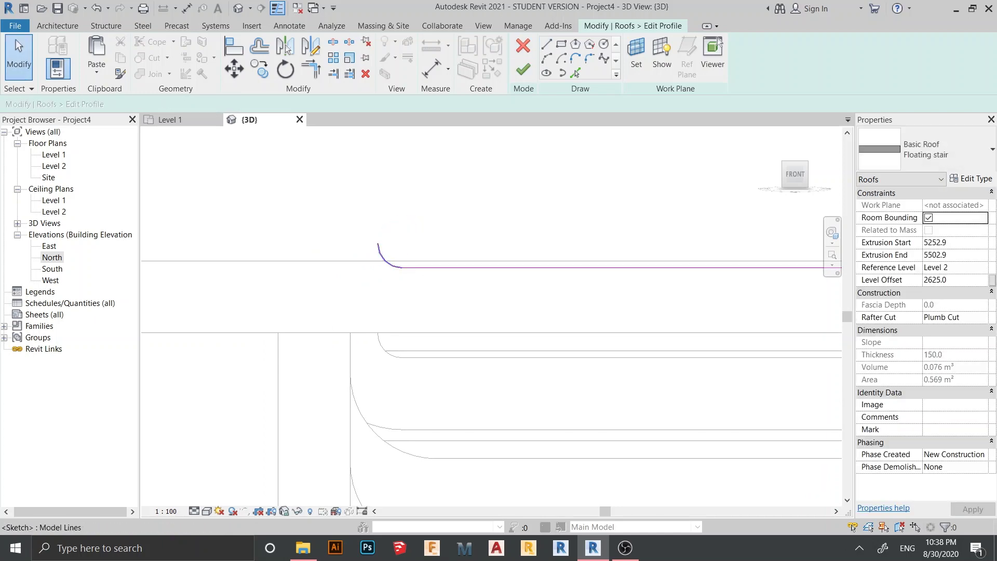
Move the copied frame's tread line and corner arcs down so the arc ends meet the upper floor's top edge
{"action": "scroll", "coordinate": [242, 265], "scroll_direction": "down", "scroll_amount": 3}
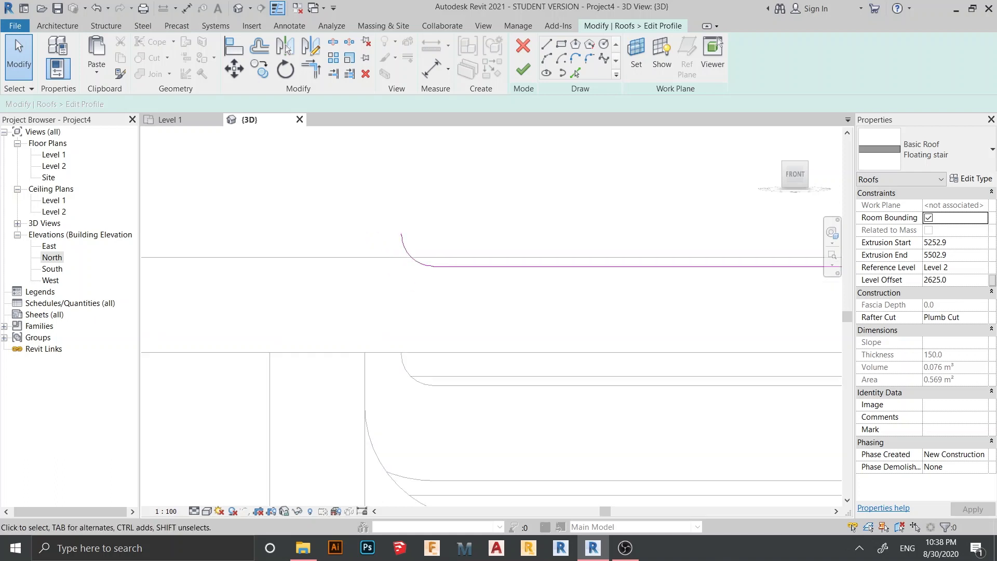
{"action": "middle_click_drag", "start_coordinate": [519, 291], "coordinate": [316, 267]}
{"action": "left_click_drag", "start_coordinate": [716, 199], "coordinate": [601, 258]}
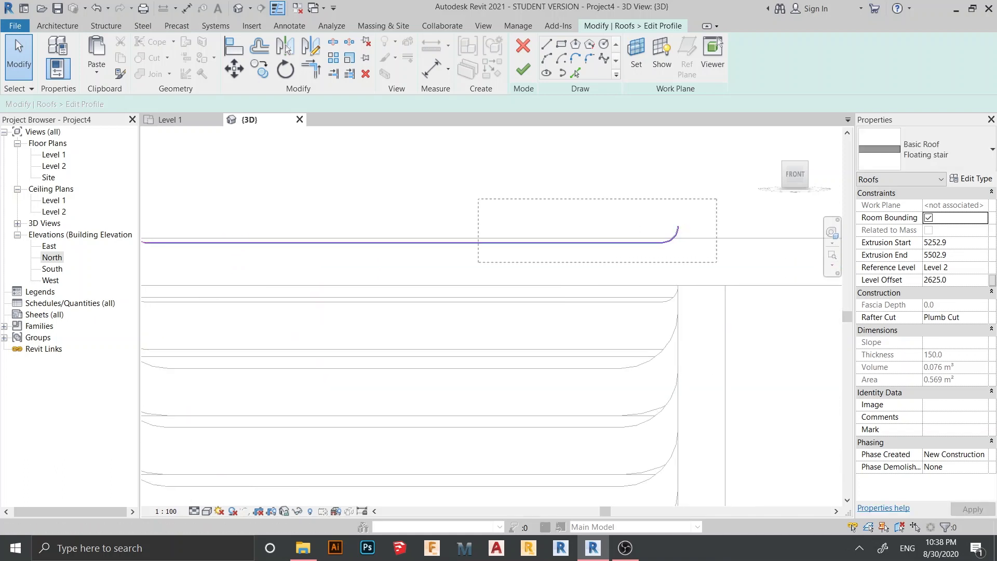
{"action": "left_click_drag", "start_coordinate": [165, 260], "coordinate": [164, 260]}
{"action": "scroll", "coordinate": [164, 260], "scroll_direction": "down", "scroll_amount": 1}
{"action": "middle_click_drag", "start_coordinate": [164, 260], "coordinate": [353, 271]}
{"action": "scroll", "coordinate": [353, 271], "scroll_direction": "up", "scroll_amount": 3}
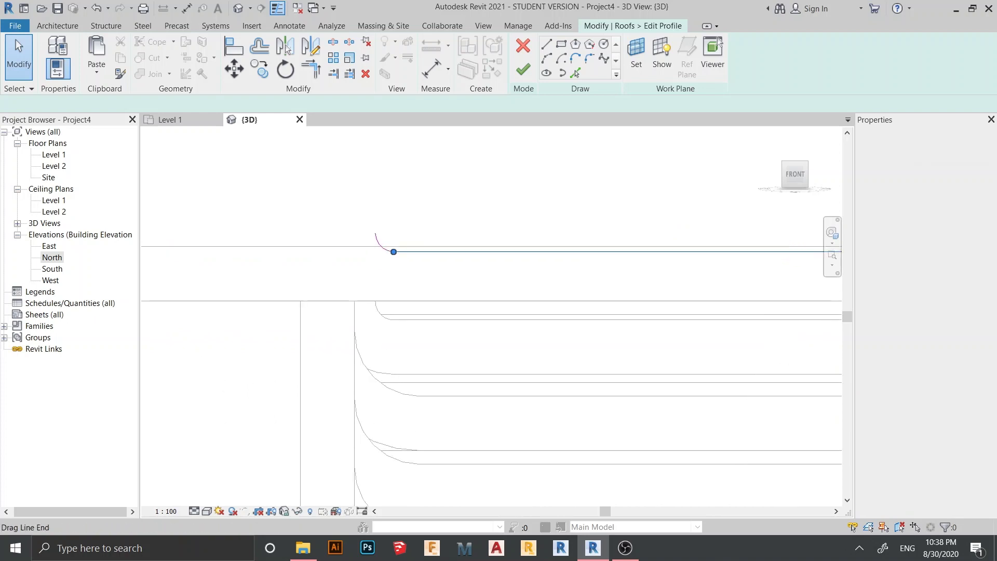
{"action": "left_click", "coordinate": [388, 235], "text": "ctrl"}
{"action": "left_click", "coordinate": [388, 236], "text": "ctrl"}
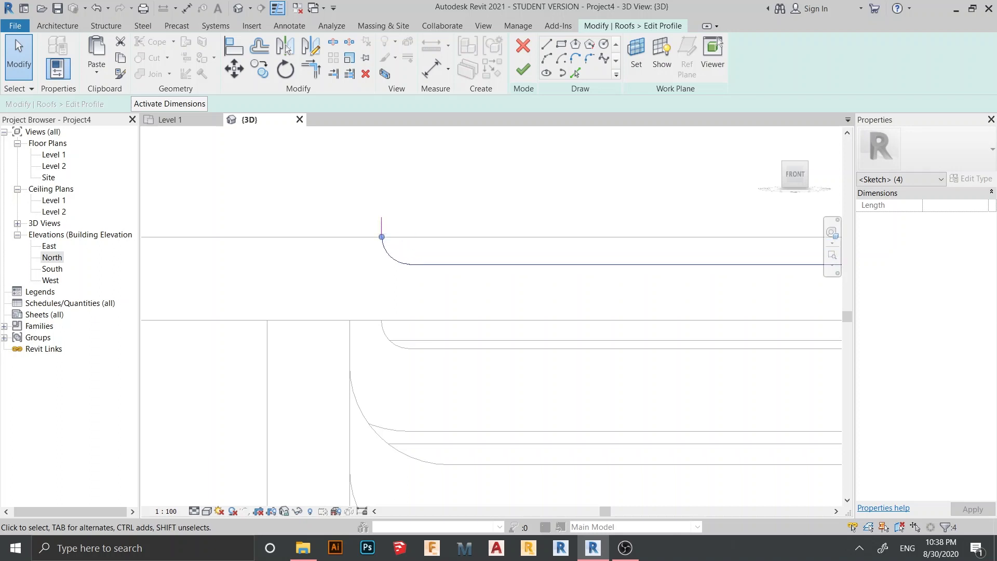
{"action": "key", "text": "Escape"}
Delete the short vertical leg line projecting above the upper floor's top edge in the copied frame's profile
{"action": "scroll", "coordinate": [400, 180], "scroll_direction": "up", "scroll_amount": 2}
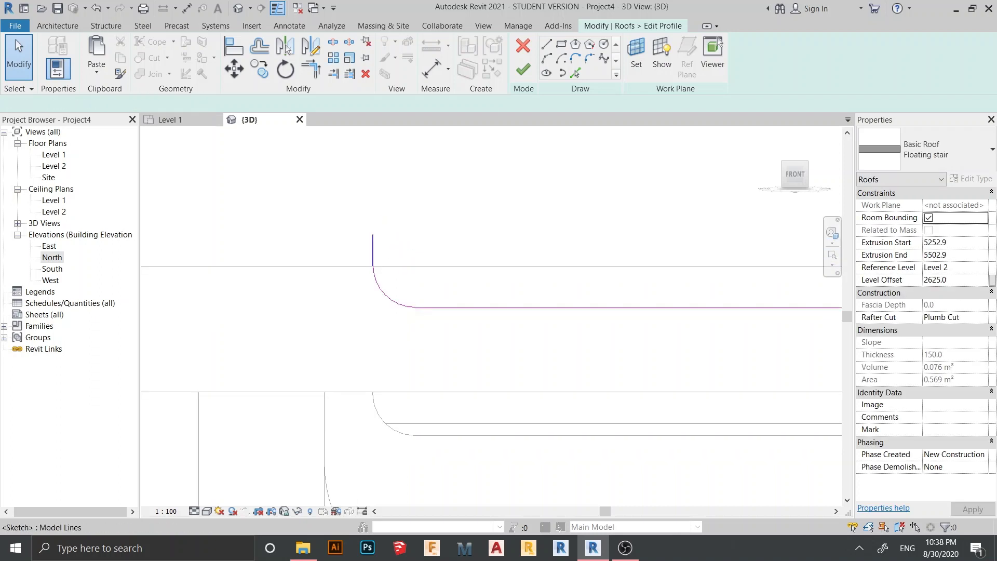
{"action": "left_click", "coordinate": [372, 244]}
{"action": "key", "text": "Delete"}
Try to align the short leg line's upper end at the profile's opposite corner with the upper floor's top edge
{"action": "scroll", "coordinate": [490, 341], "scroll_direction": "down", "scroll_amount": 3}
{"action": "middle_click_drag", "start_coordinate": [491, 341], "coordinate": [171, 358]}
{"action": "scroll", "coordinate": [623, 314], "scroll_direction": "down", "scroll_amount": 2}
{"action": "middle_click_drag", "start_coordinate": [623, 314], "coordinate": [327, 314]}
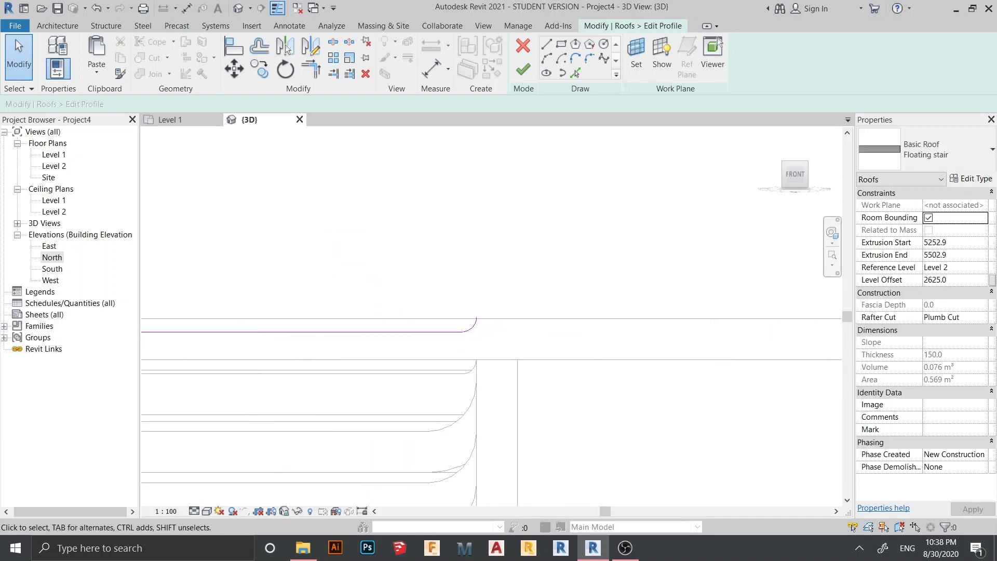
{"action": "scroll", "coordinate": [479, 320], "scroll_direction": "up", "scroll_amount": 5}
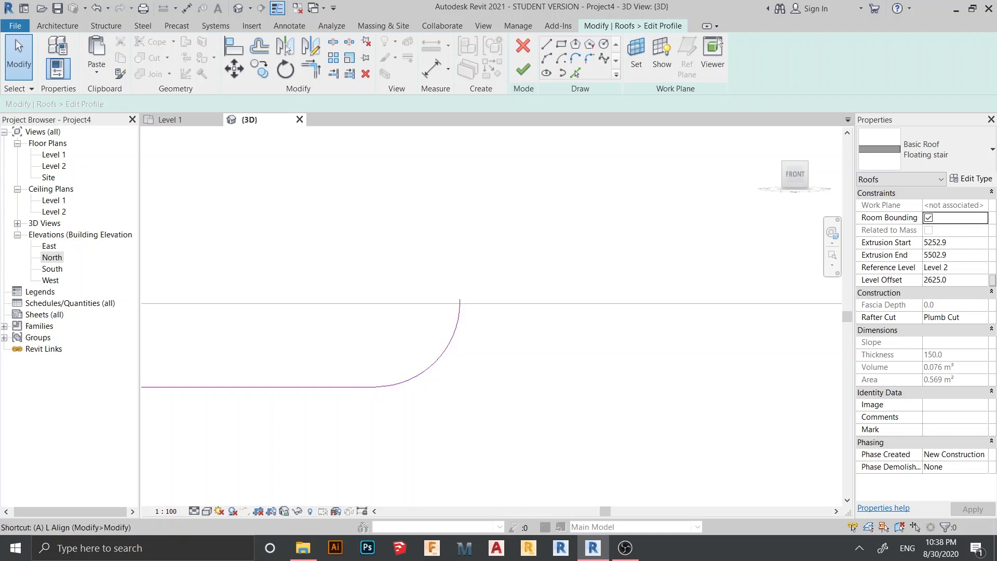
{"action": "key", "text": "a"}
{"action": "key", "text": "l"}
{"action": "scroll", "coordinate": [474, 294], "scroll_direction": "up", "scroll_amount": 3}
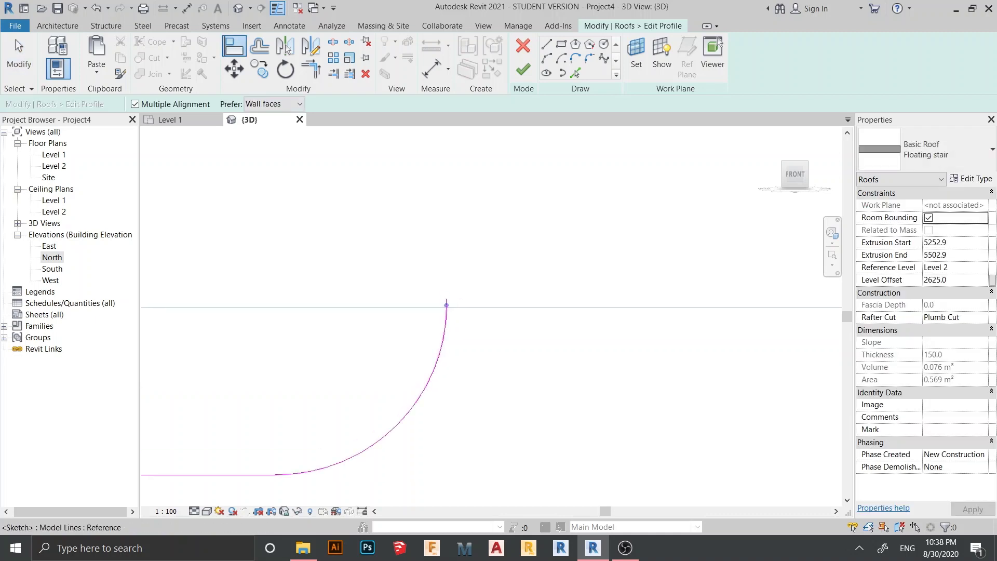
{"action": "left_click", "coordinate": [446, 298]}
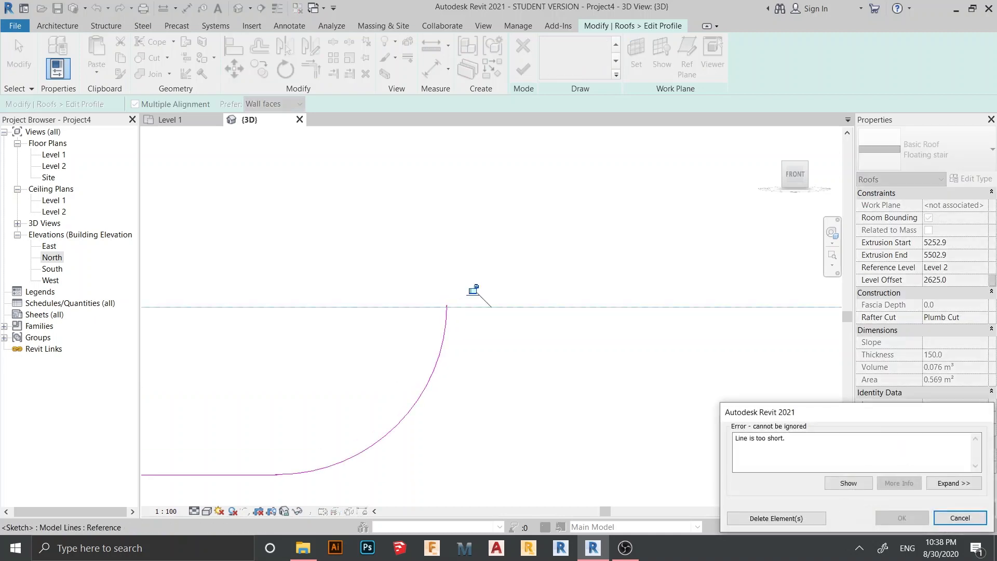
{"action": "key", "text": "Escape"}
Delete the short leg line at this corner and bring the arc's end down onto the upper floor's top edge
{"action": "left_click", "coordinate": [446, 301]}
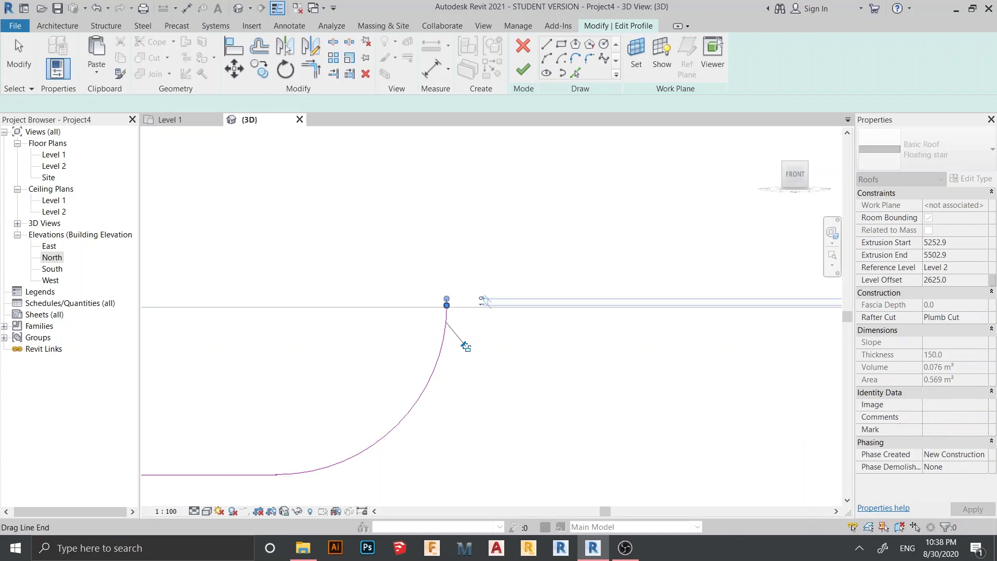
{"action": "key", "text": "Delete"}
{"action": "scroll", "coordinate": [511, 284], "scroll_direction": "down", "scroll_amount": 3}
{"action": "scroll", "coordinate": [485, 288], "scroll_direction": "up", "scroll_amount": 7}
{"action": "scroll", "coordinate": [489, 258], "scroll_direction": "up", "scroll_amount": 2}
{"action": "left_click_drag", "start_coordinate": [468, 226], "coordinate": [469, 235]}
{"action": "scroll", "coordinate": [468, 236], "scroll_direction": "down", "scroll_amount": 5}
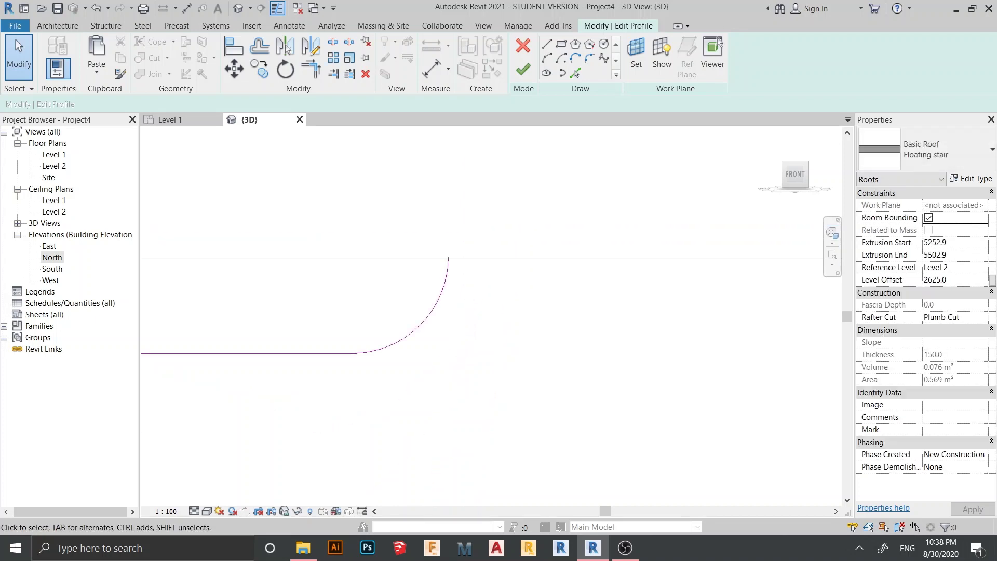
Bring the first corner arc's end down onto the upper floor's top edge and finish the profile edit
{"action": "scroll", "coordinate": [468, 236], "scroll_direction": "down", "scroll_amount": 4}
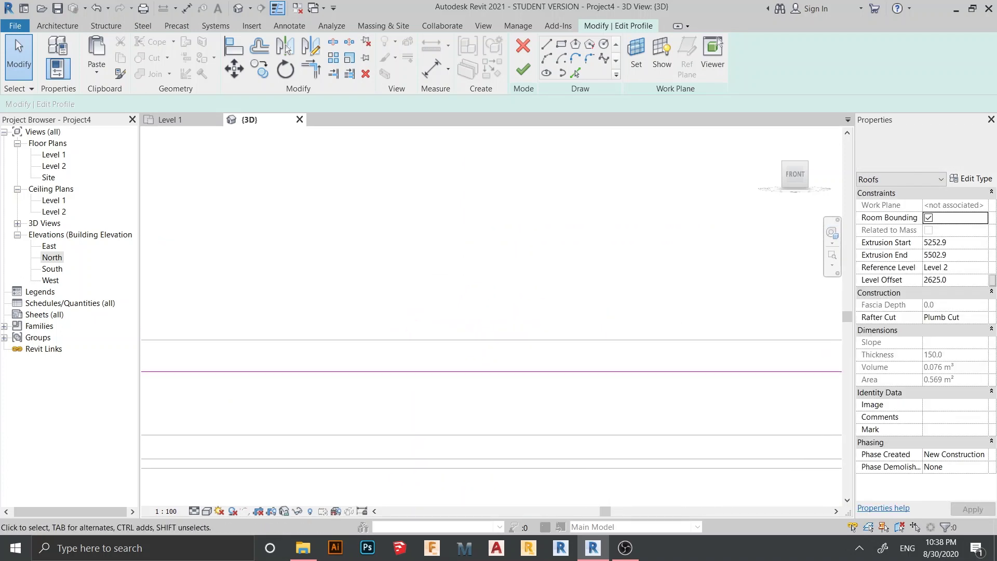
{"action": "scroll", "coordinate": [469, 235], "scroll_direction": "up", "scroll_amount": 5}
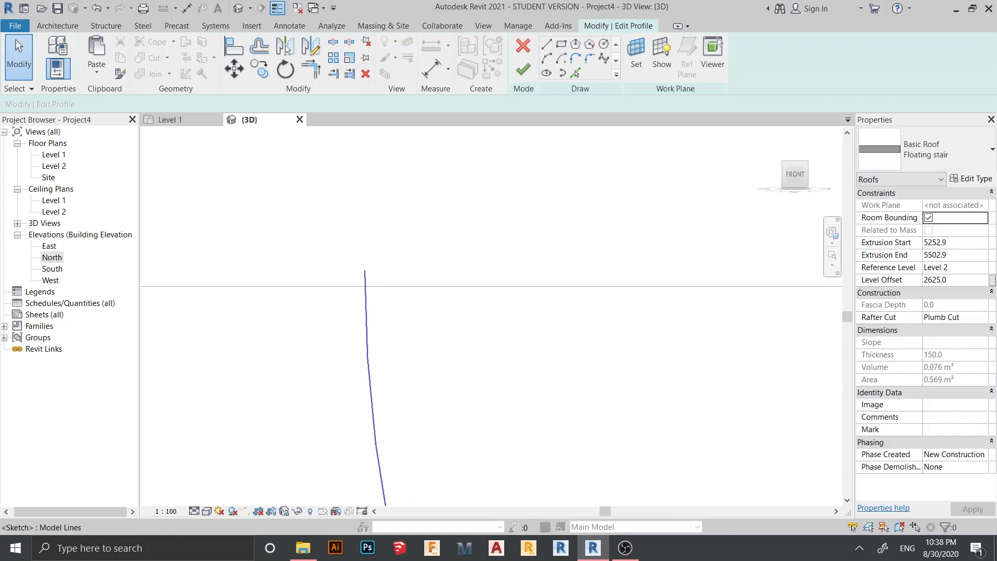
{"action": "left_click", "coordinate": [366, 272]}
{"action": "left_click_drag", "start_coordinate": [366, 271], "coordinate": [364, 286]}
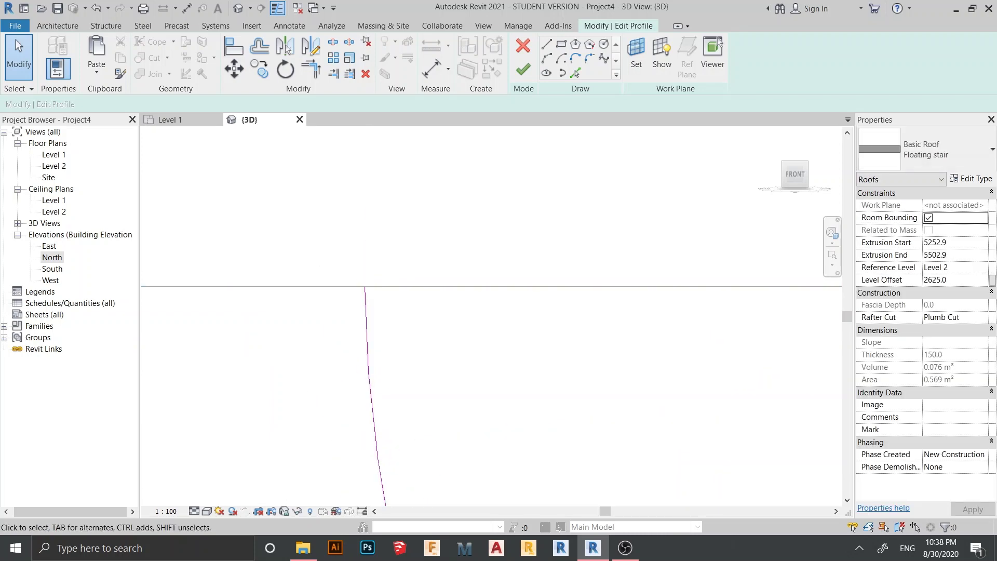
{"action": "left_click", "coordinate": [522, 69]}
Delete the original assembled stair beneath the wooden frames, keeping only the frames between the two floors
{"action": "scroll", "coordinate": [491, 358], "scroll_direction": "down", "scroll_amount": 5}
{"action": "scroll", "coordinate": [659, 228], "scroll_direction": "down", "scroll_amount": 1}
{"action": "middle_click_drag", "start_coordinate": [658, 218], "coordinate": [607, 238], "text": "shift"}
{"action": "scroll", "coordinate": [587, 231], "scroll_direction": "up", "scroll_amount": 4}
{"action": "scroll", "coordinate": [494, 321], "scroll_direction": "down", "scroll_amount": 6}
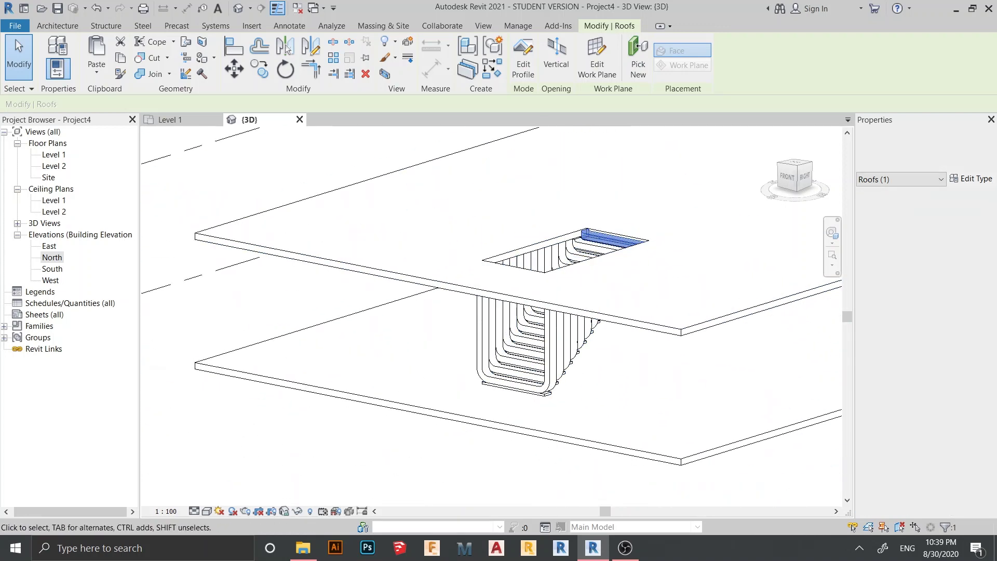
{"action": "scroll", "coordinate": [566, 431], "scroll_direction": "up", "scroll_amount": 3}
{"action": "middle_click_drag", "start_coordinate": [566, 431], "coordinate": [475, 432], "text": "shift"}
{"action": "scroll", "coordinate": [494, 429], "scroll_direction": "up", "scroll_amount": 3}
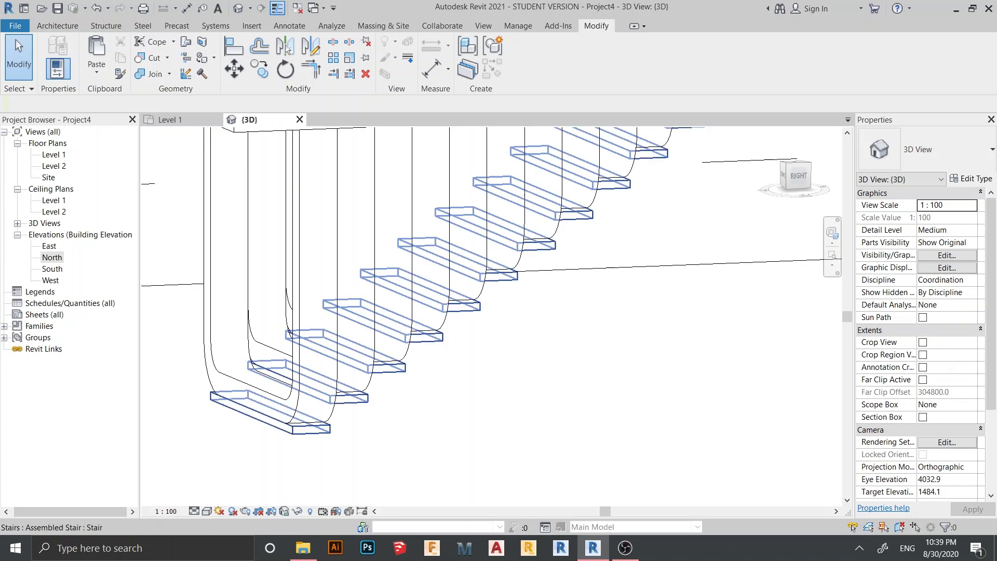
{"action": "left_click", "coordinate": [430, 337]}
{"action": "key", "text": "Delete"}
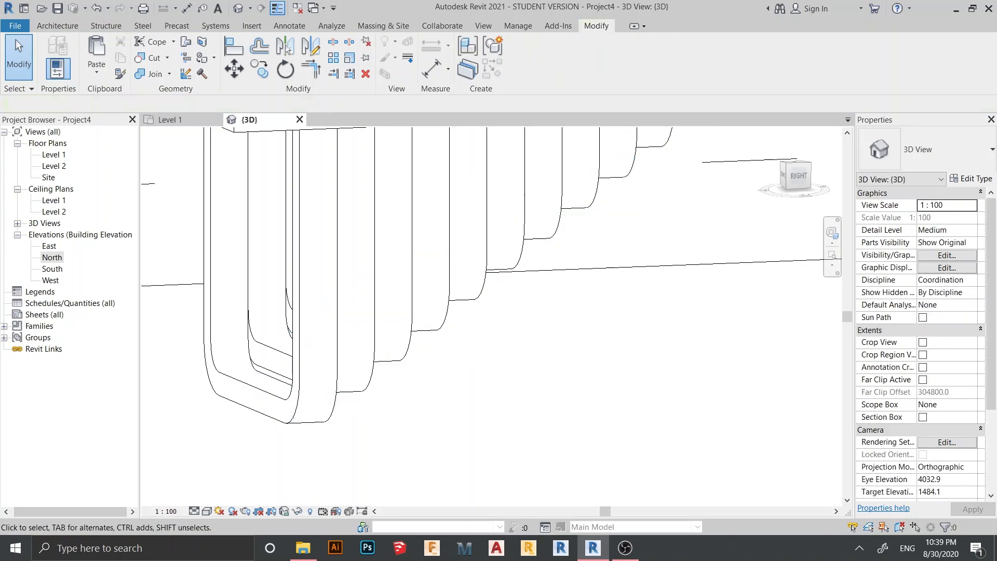
{"action": "scroll", "coordinate": [491, 312], "scroll_direction": "down", "scroll_amount": 5}
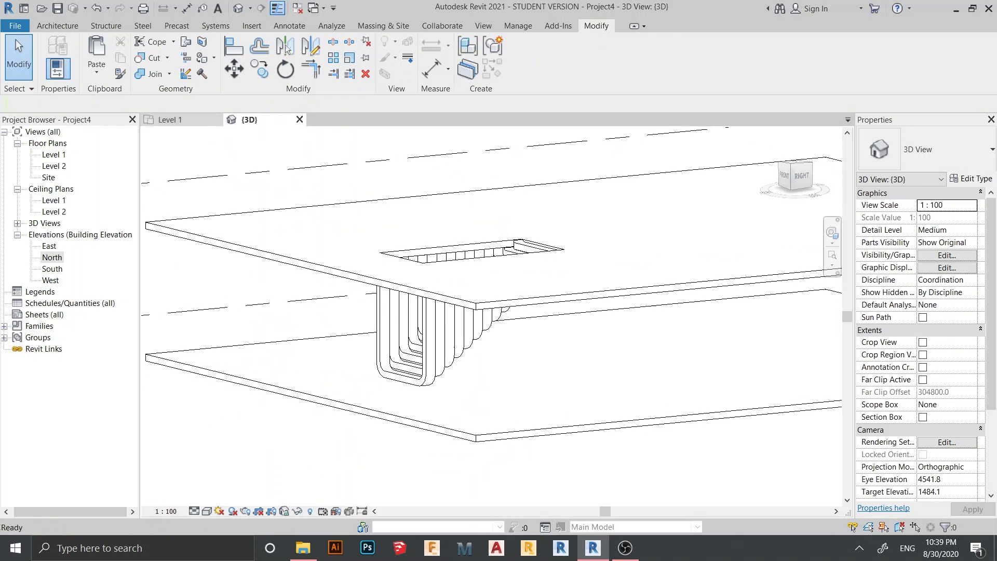
Create a perspective camera view from the Level 1 plan, with the eye below the floor's lower edge and the target beyond its upper left corner
{"action": "key", "text": "ctrl+Tab"}
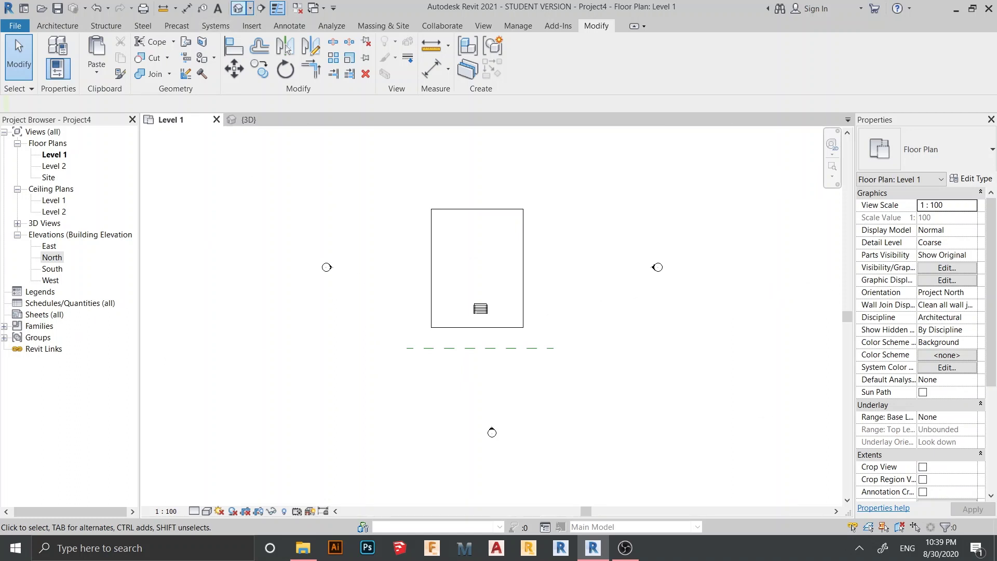
{"action": "left_click", "coordinate": [250, 8]}
{"action": "left_click", "coordinate": [207, 38]}
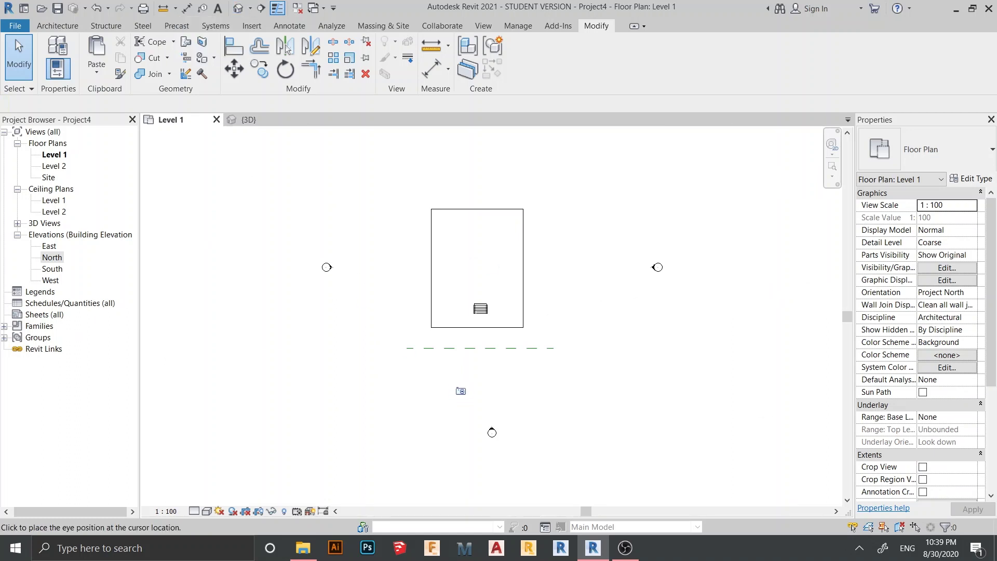
{"action": "left_click", "coordinate": [498, 368]}
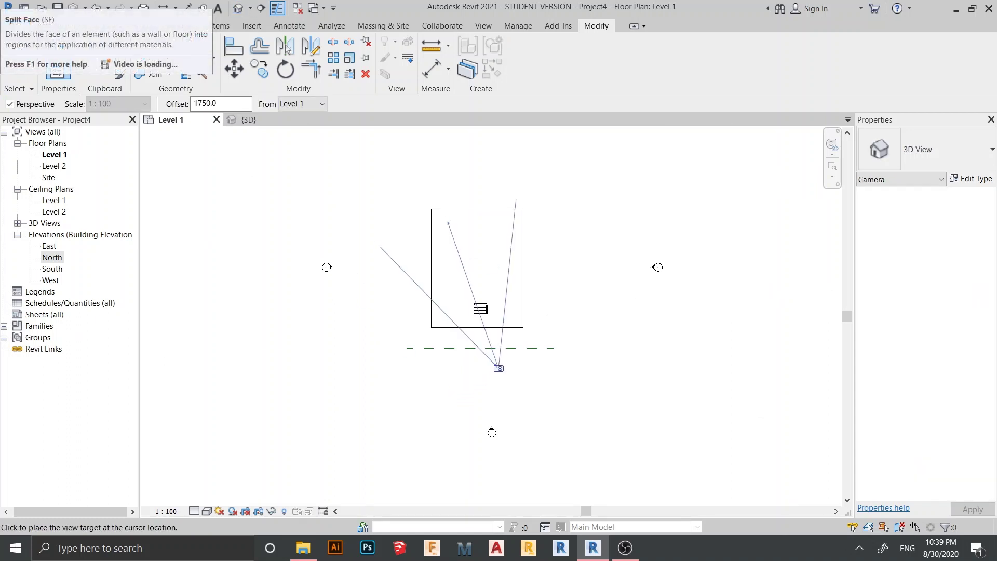
{"action": "left_click", "coordinate": [432, 172]}
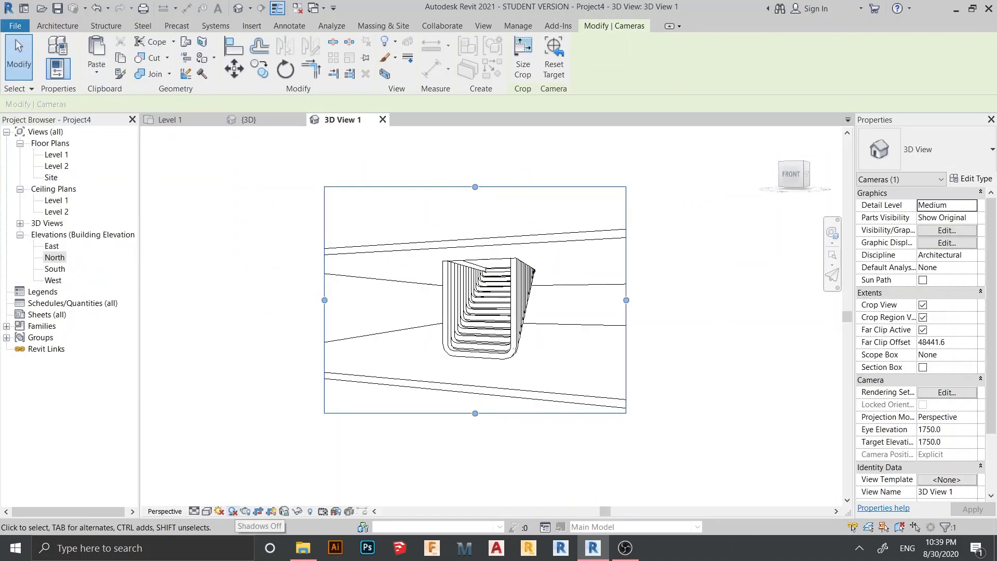
Turn on shadows and set the camera view's visual style to Realistic, and inspect the wooden frames up close
{"action": "left_click", "coordinate": [232, 511]}
{"action": "left_click", "coordinate": [207, 511]}
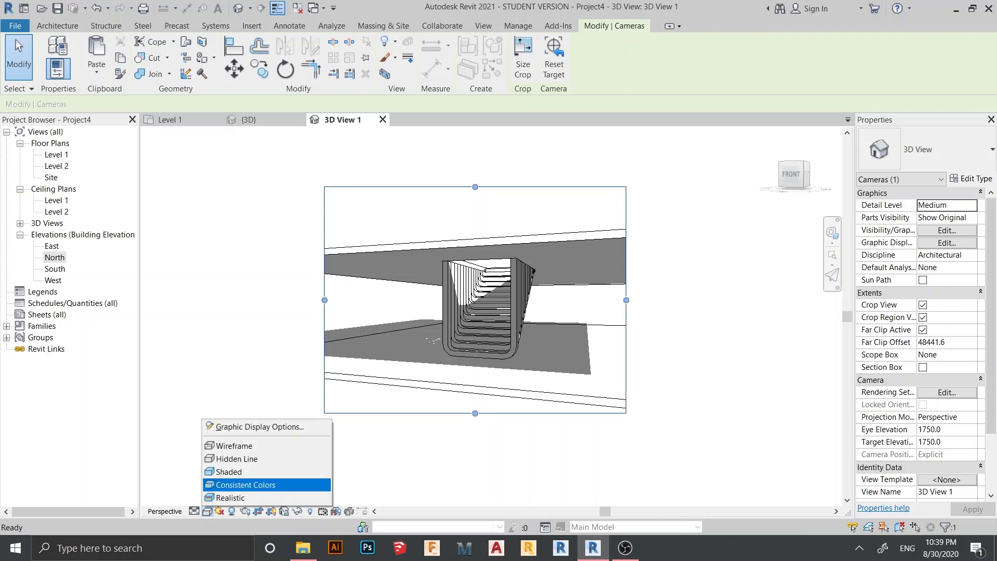
{"action": "left_click", "coordinate": [230, 497]}
{"action": "scroll", "coordinate": [547, 334], "scroll_direction": "up", "scroll_amount": 5}
{"action": "scroll", "coordinate": [568, 333], "scroll_direction": "down", "scroll_amount": 6}
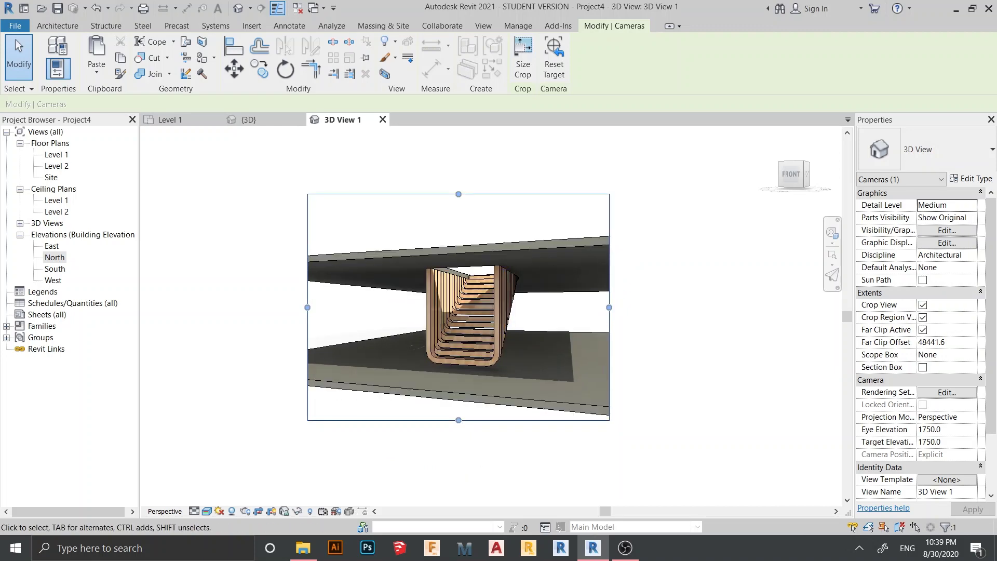
{"action": "scroll", "coordinate": [568, 332], "scroll_direction": "up", "scroll_amount": 5}
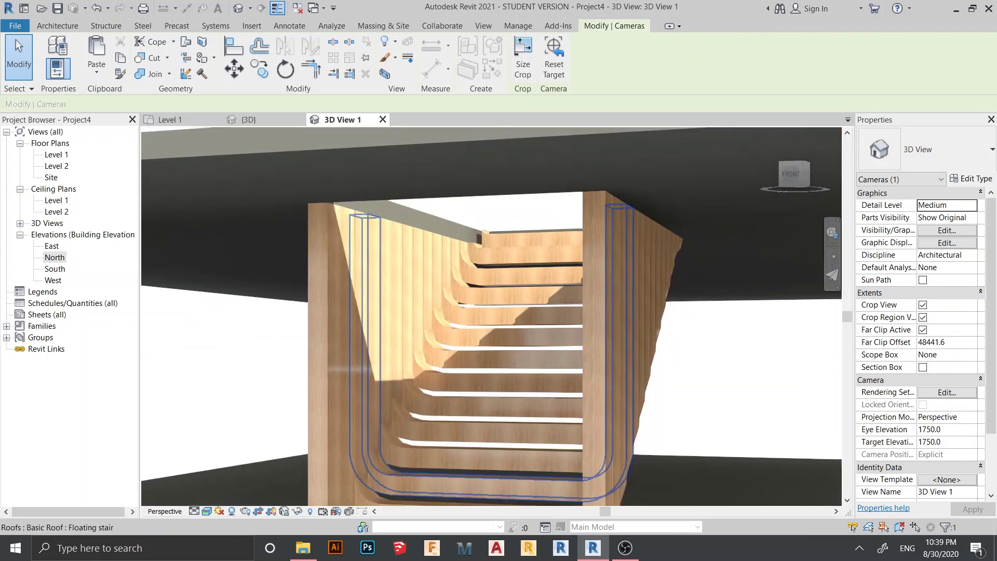
{"action": "scroll", "coordinate": [568, 332], "scroll_direction": "up", "scroll_amount": 4}
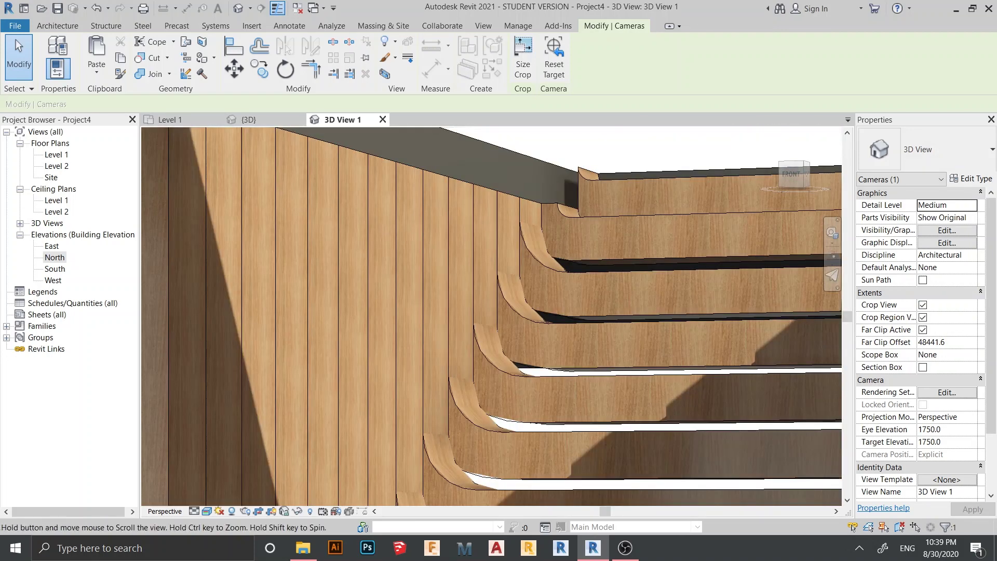
{"action": "scroll", "coordinate": [568, 333], "scroll_direction": "down", "scroll_amount": 5}
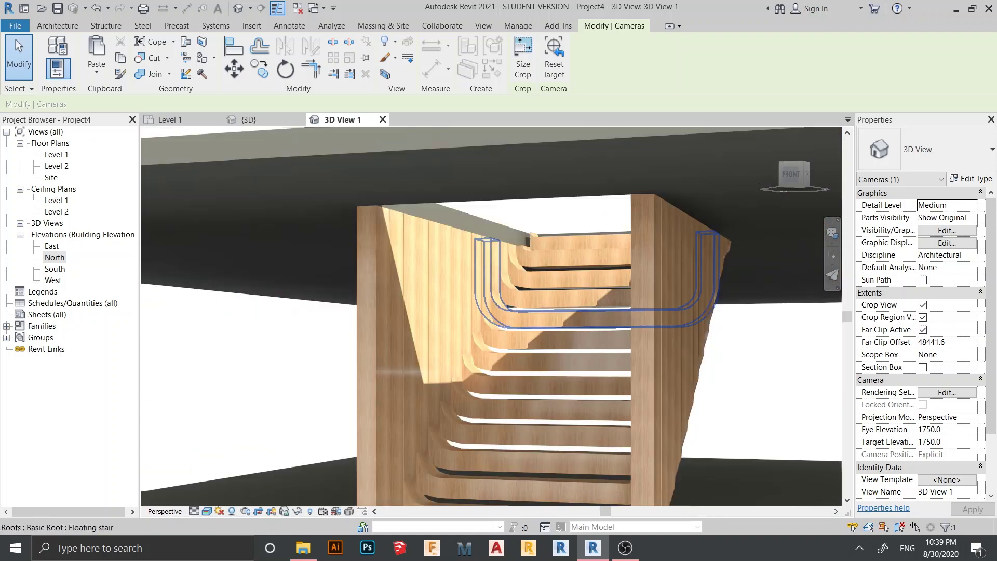
{"action": "scroll", "coordinate": [568, 333], "scroll_direction": "down", "scroll_amount": 5}
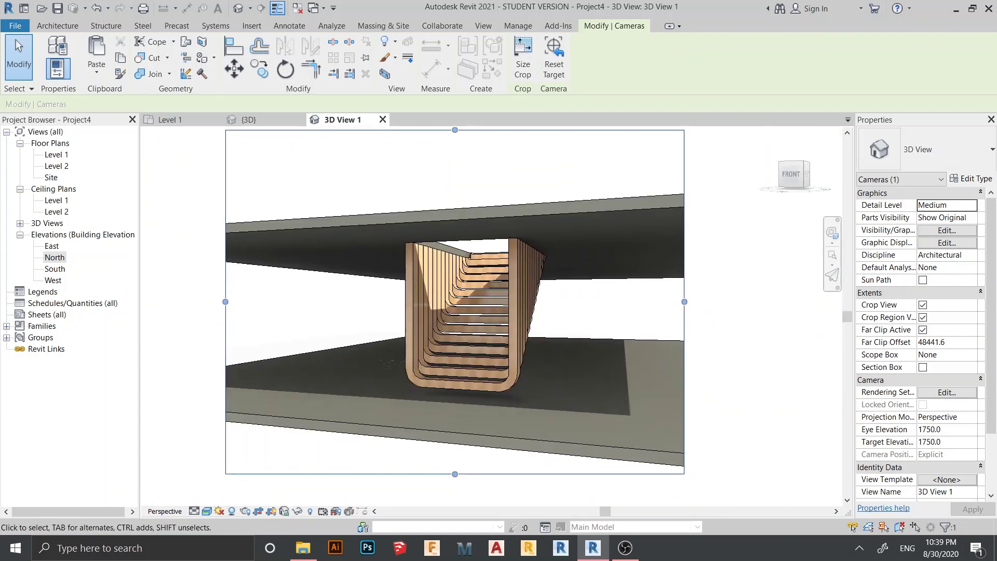
Open the Generic 150mm floor type's structure from the upper floor and create a new material for its structure layer
{"action": "left_click", "coordinate": [597, 213]}
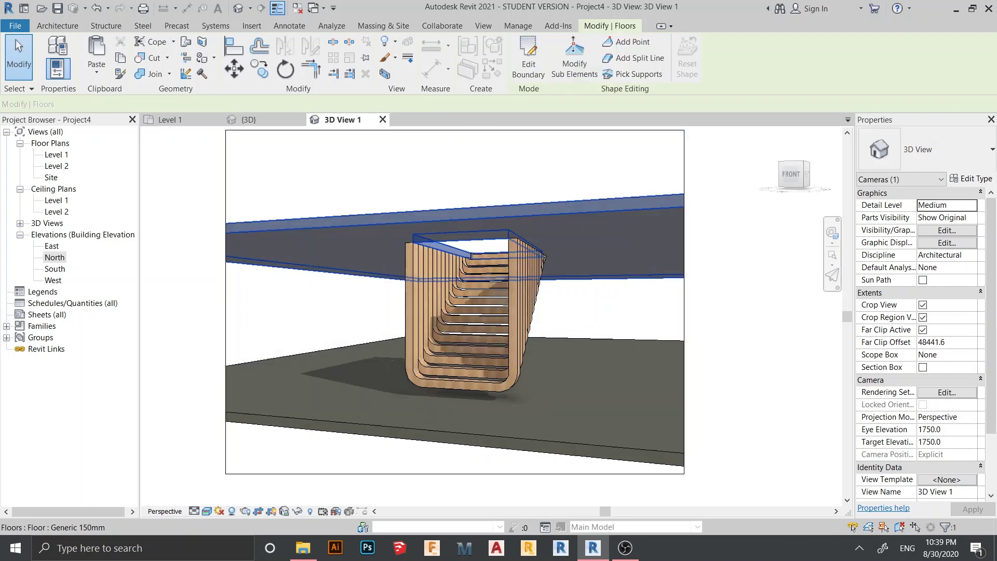
{"action": "left_click", "coordinate": [971, 179]}
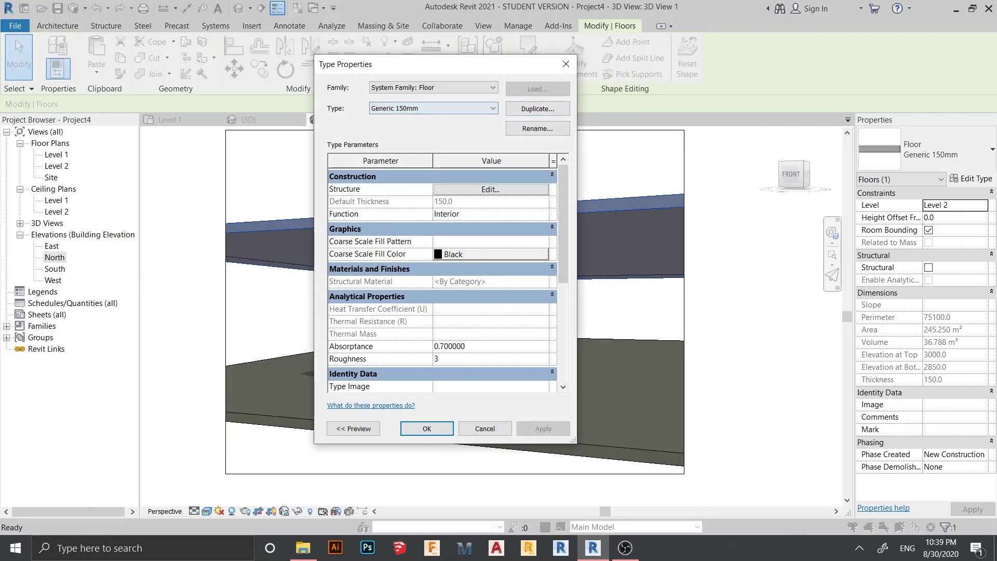
{"action": "left_click", "coordinate": [490, 189]}
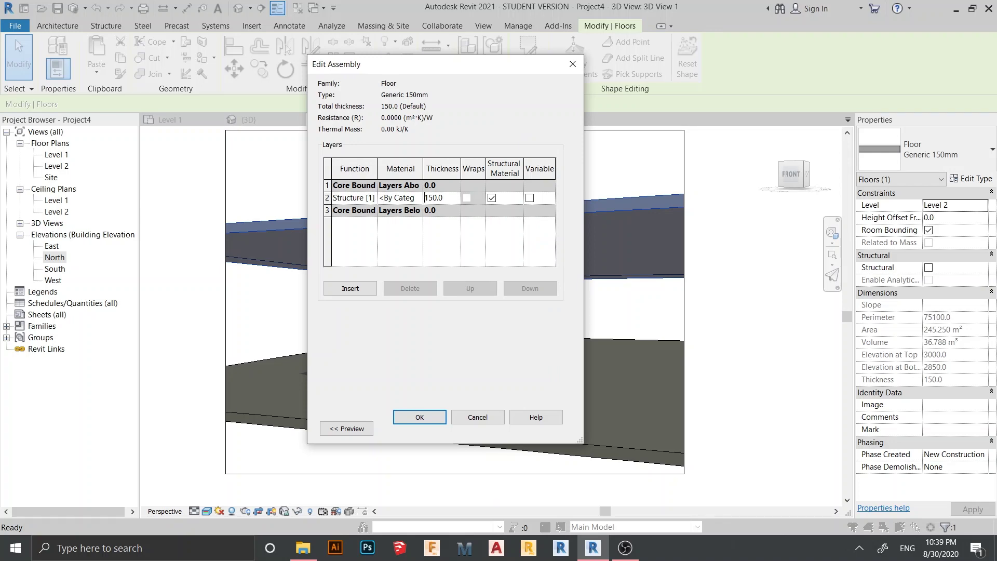
{"action": "left_click", "coordinate": [418, 197]}
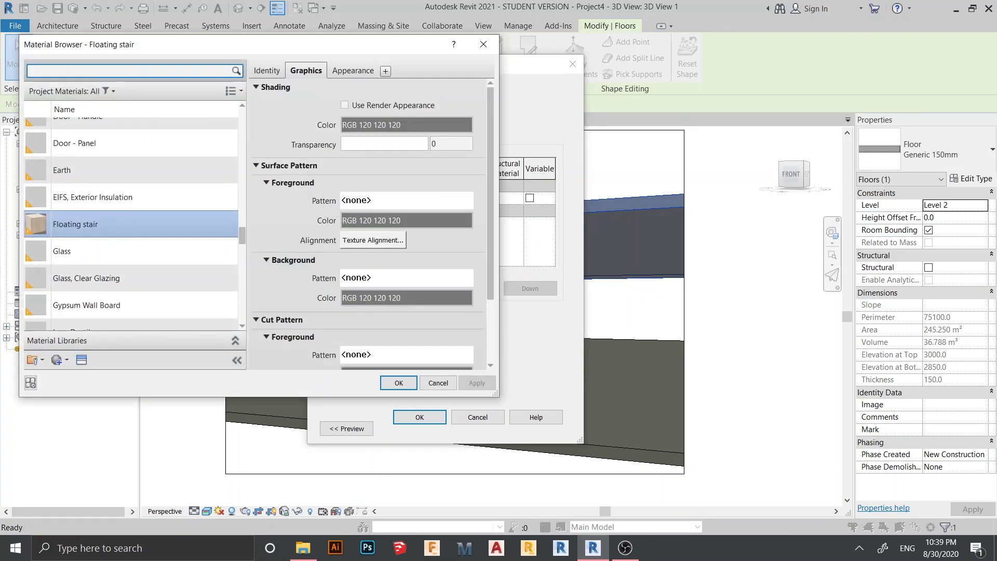
{"action": "left_click", "coordinate": [58, 360]}
{"action": "left_click", "coordinate": [87, 377]}
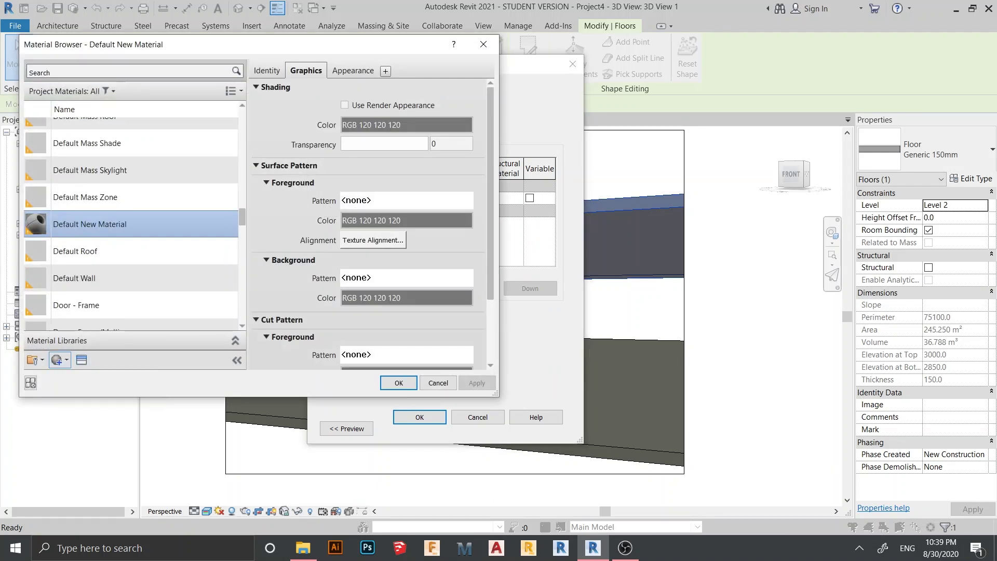
Replace the new material's appearance with the Blocks asset from the Concrete category of the Appearance Library
{"action": "left_click", "coordinate": [81, 360]}
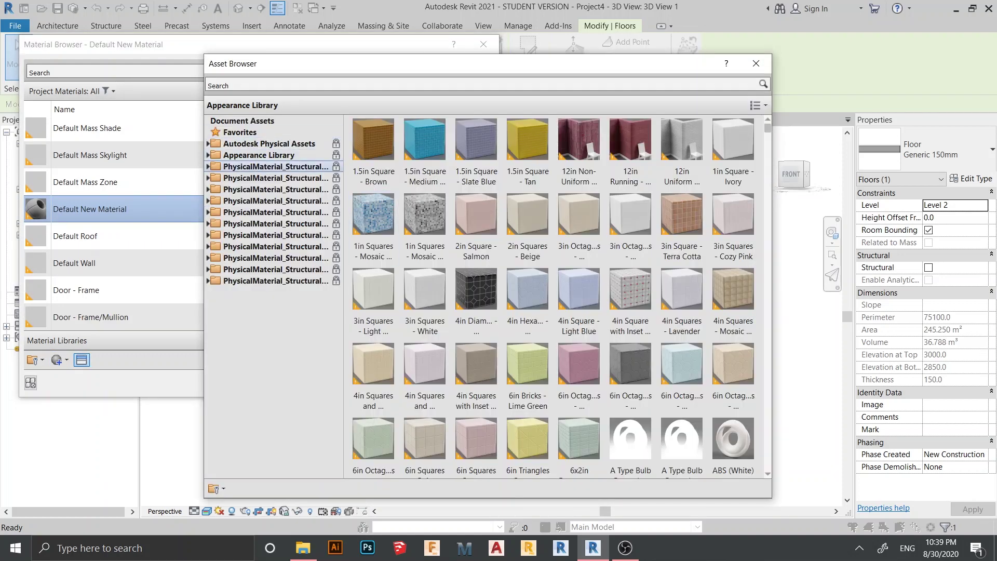
{"action": "left_click", "coordinate": [208, 154]}
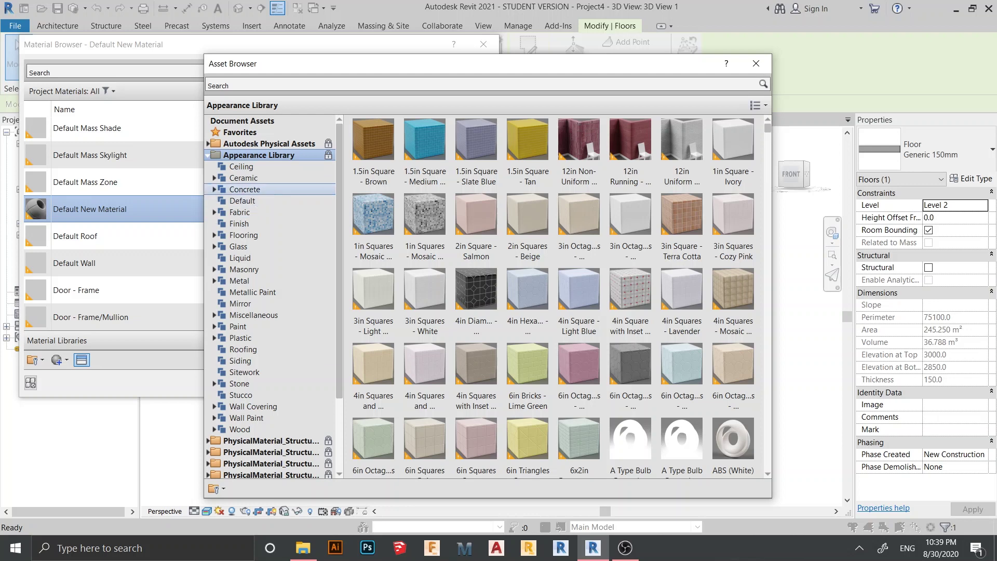
{"action": "left_click", "coordinate": [244, 189]}
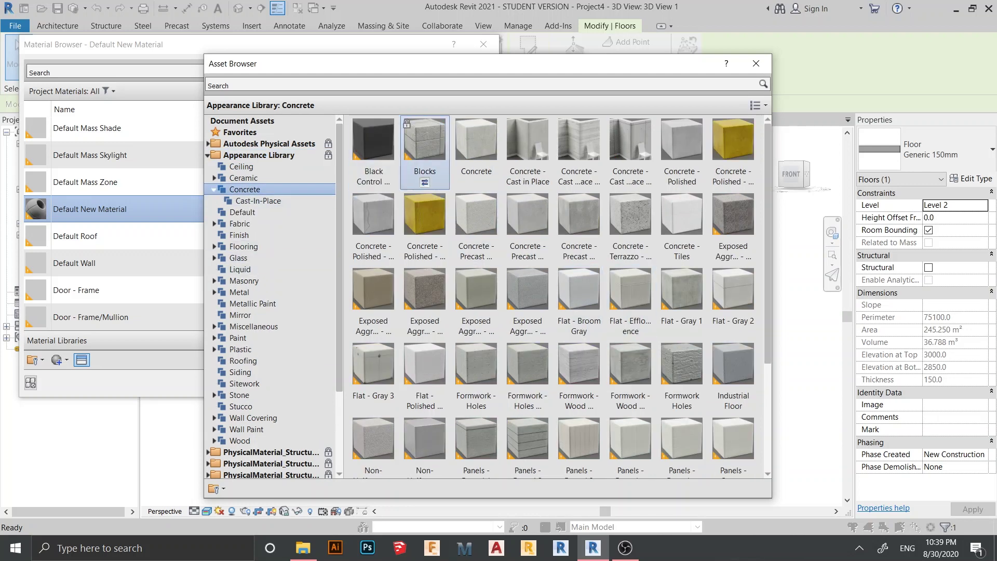
{"action": "left_click", "coordinate": [424, 183]}
{"action": "left_click", "coordinate": [755, 64]}
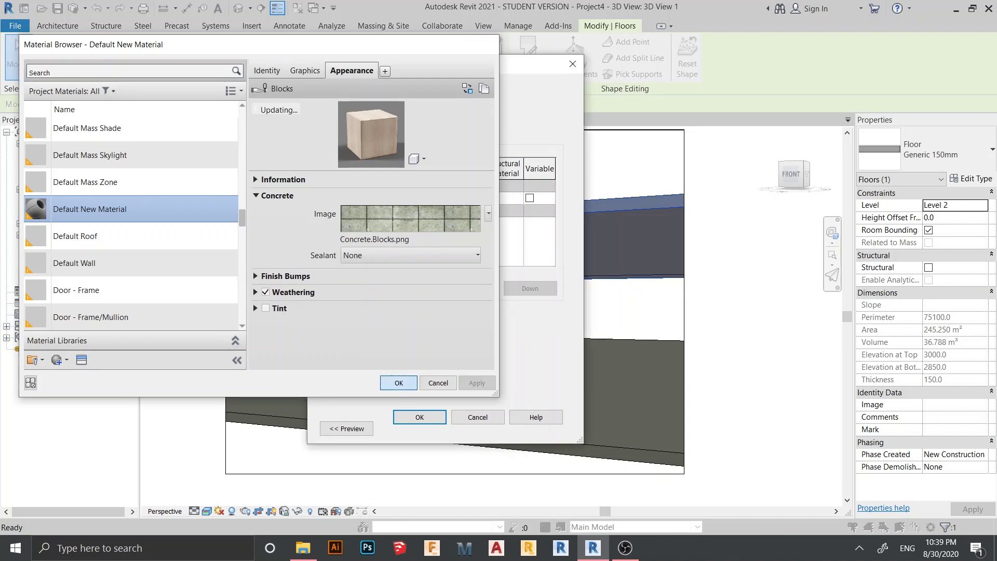
Assign the new material to the floor type's structure layer, apply the type change and clear the floor selection
{"action": "left_click", "coordinate": [398, 383]}
{"action": "key", "text": "Return"}
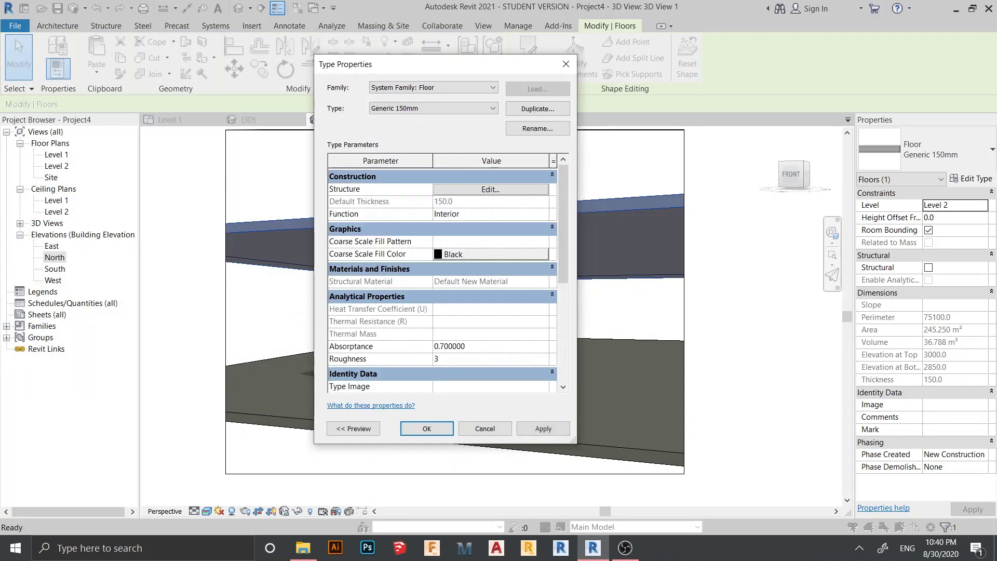
{"action": "left_click", "coordinate": [543, 429]}
{"action": "left_click", "coordinate": [426, 428]}
{"action": "left_click", "coordinate": [449, 469]}
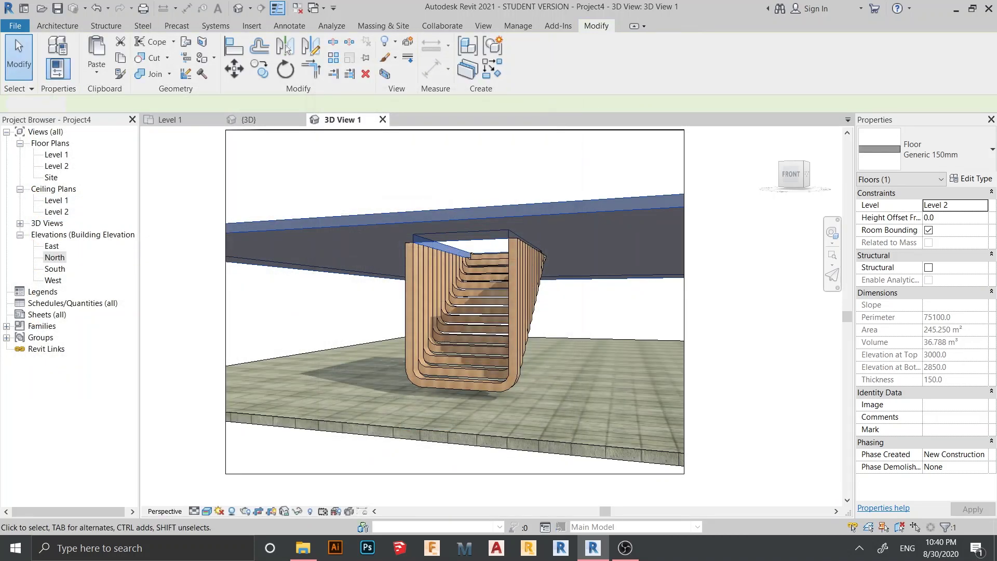
{"action": "scroll", "coordinate": [449, 468], "scroll_direction": "down", "scroll_amount": 2}
{"action": "scroll", "coordinate": [453, 358], "scroll_direction": "up", "scroll_amount": 5}
{"action": "key", "text": "Escape"}
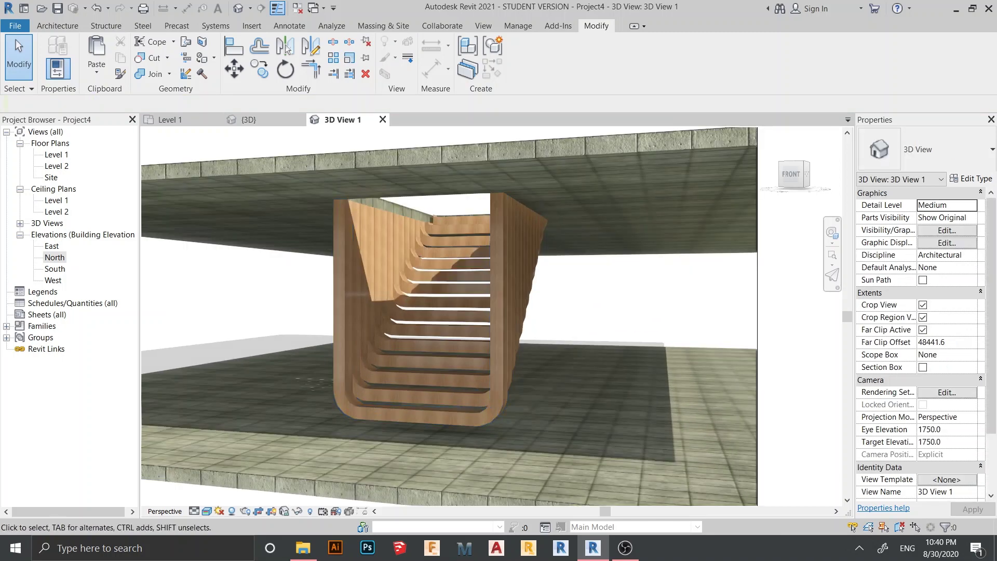